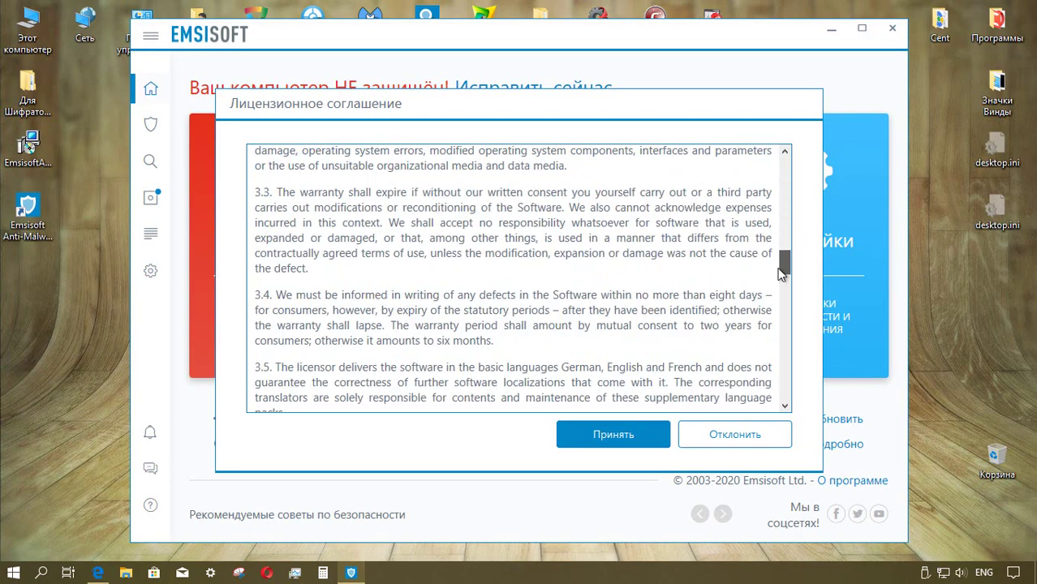
Step: Accept the Emsisoft license agreement after going through to its end, and update the antivirus
{"action": "left_click_drag", "start_coordinate": [785, 325], "coordinate": [784, 418]}
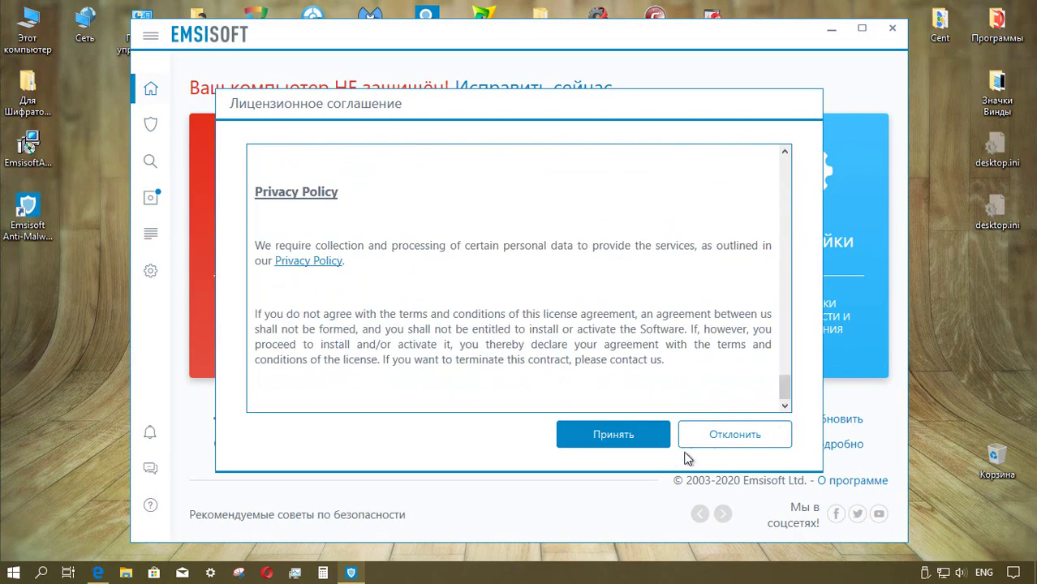
{"action": "left_click", "coordinate": [621, 438]}
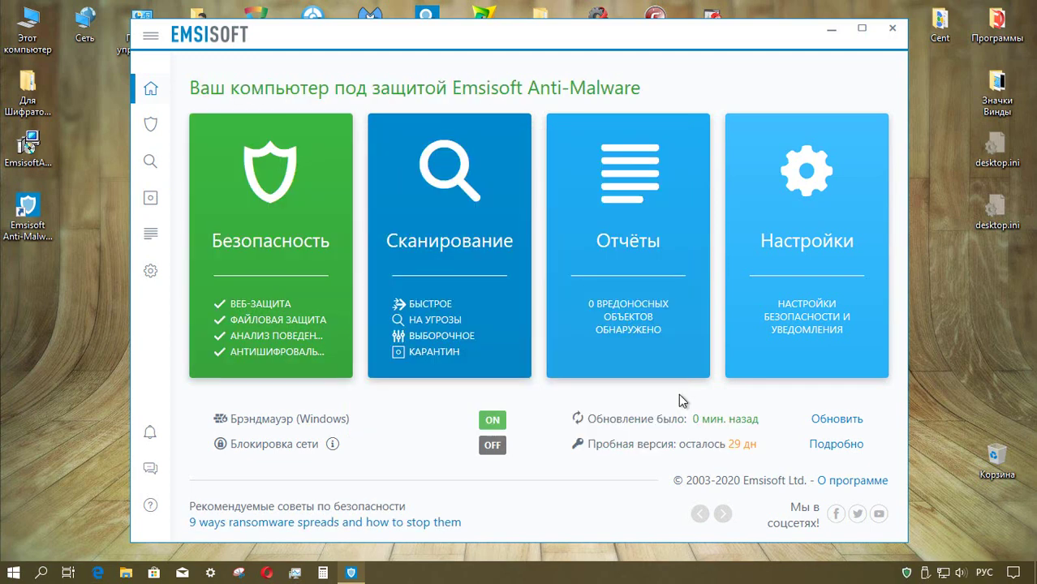
{"action": "left_click", "coordinate": [831, 421]}
Step: Review the license and version details on the program's About page and return to the desktop
{"action": "left_click", "coordinate": [852, 481]}
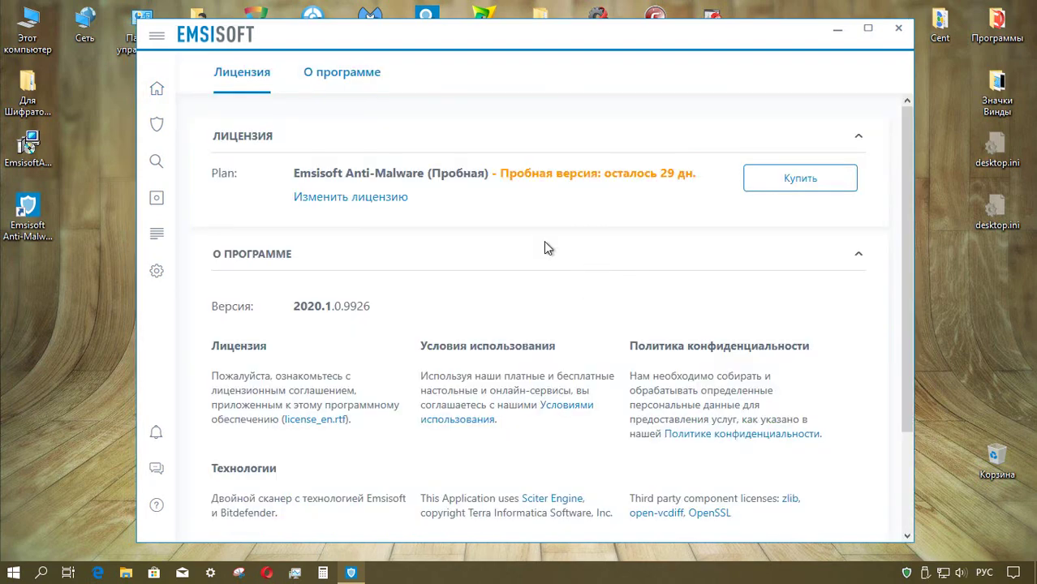
{"action": "scroll", "coordinate": [544, 248], "scroll_direction": "down", "scroll_amount": 2}
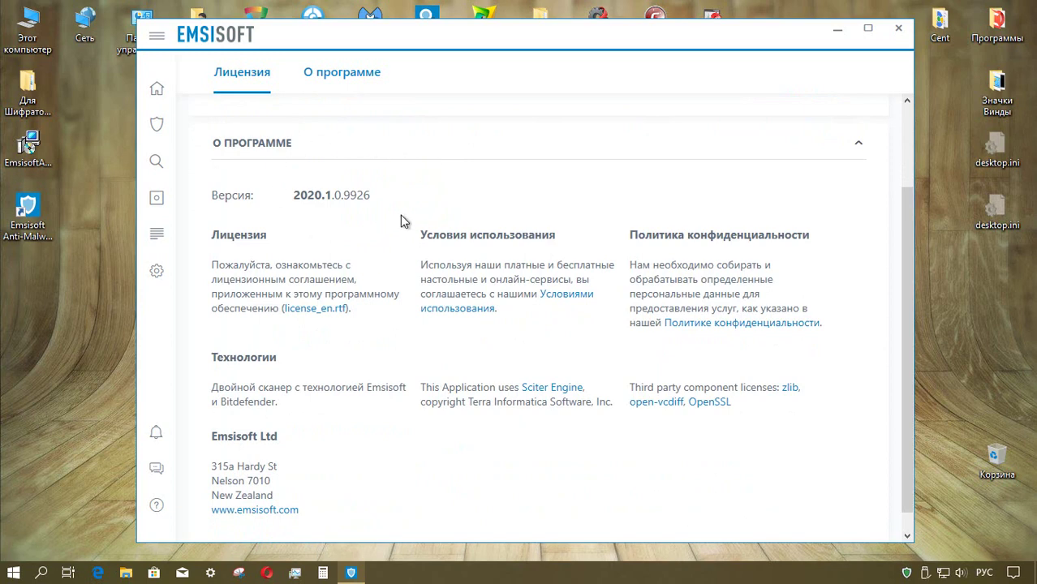
{"action": "key", "text": "Escape"}
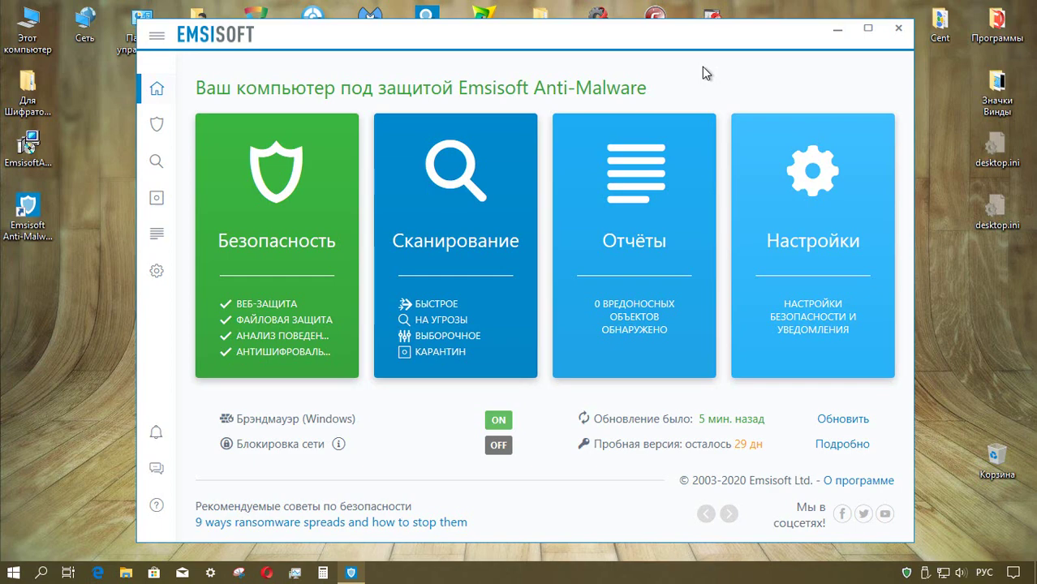
{"action": "key", "text": "super+d"}
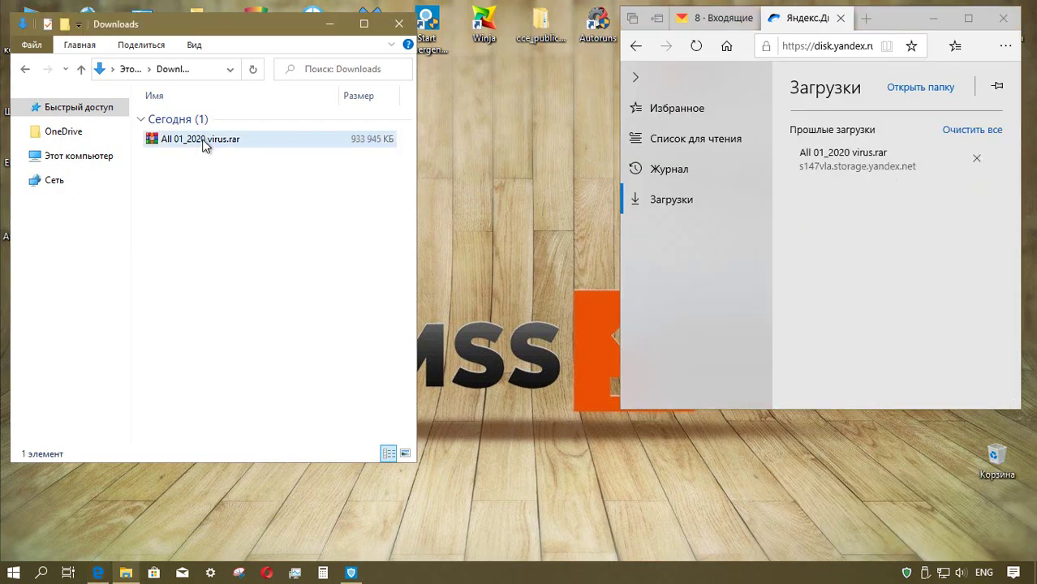
Step: Download Comss Encoder For Test-2 1119.rar and Comss Encoder For Test 12177.rar from Yandex Disk and close the browser
{"action": "left_click", "coordinate": [755, 303]}
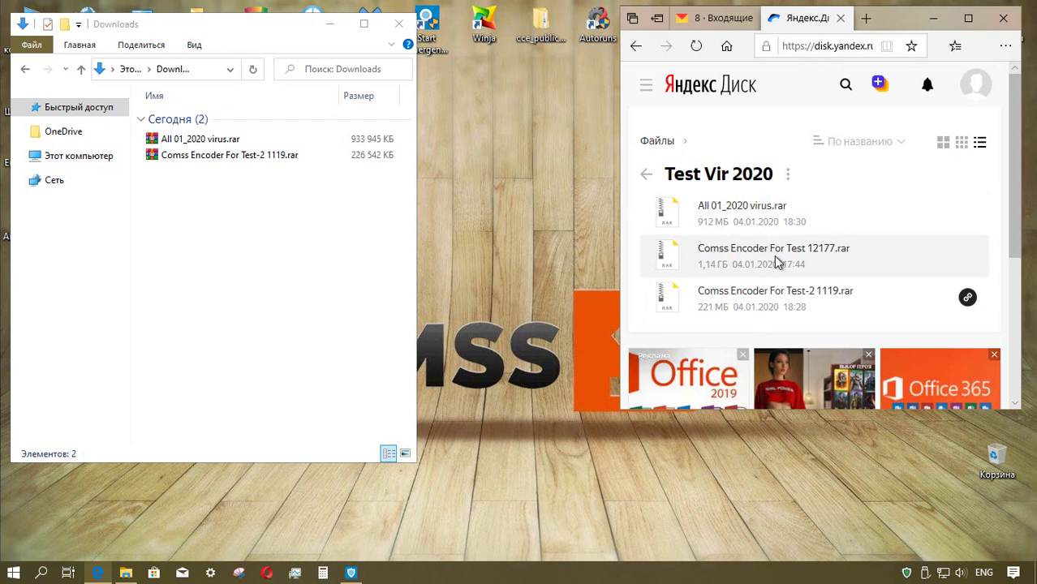
{"action": "double_click", "coordinate": [896, 268]}
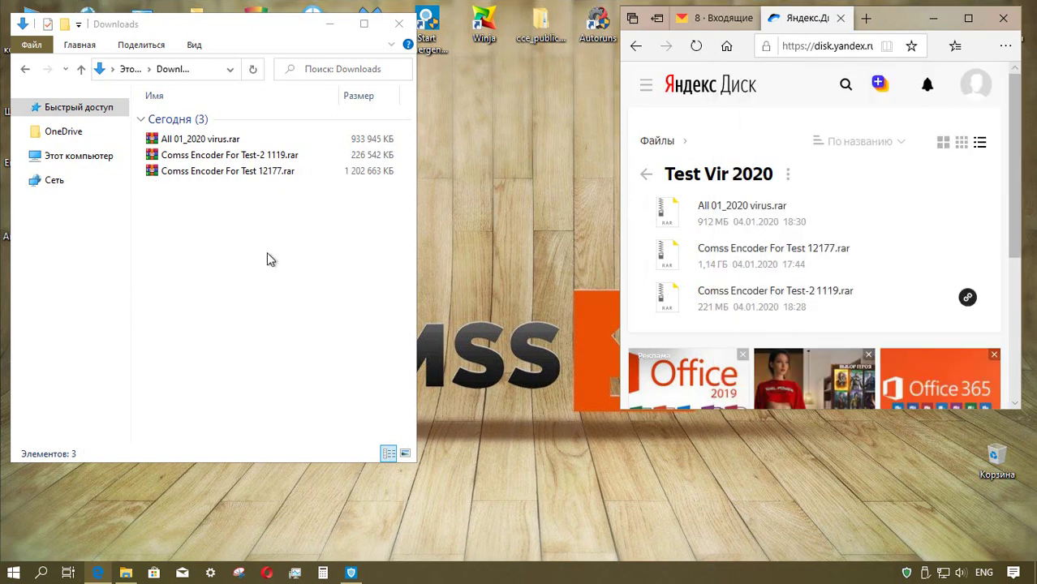
{"action": "key", "text": "alt+F4"}
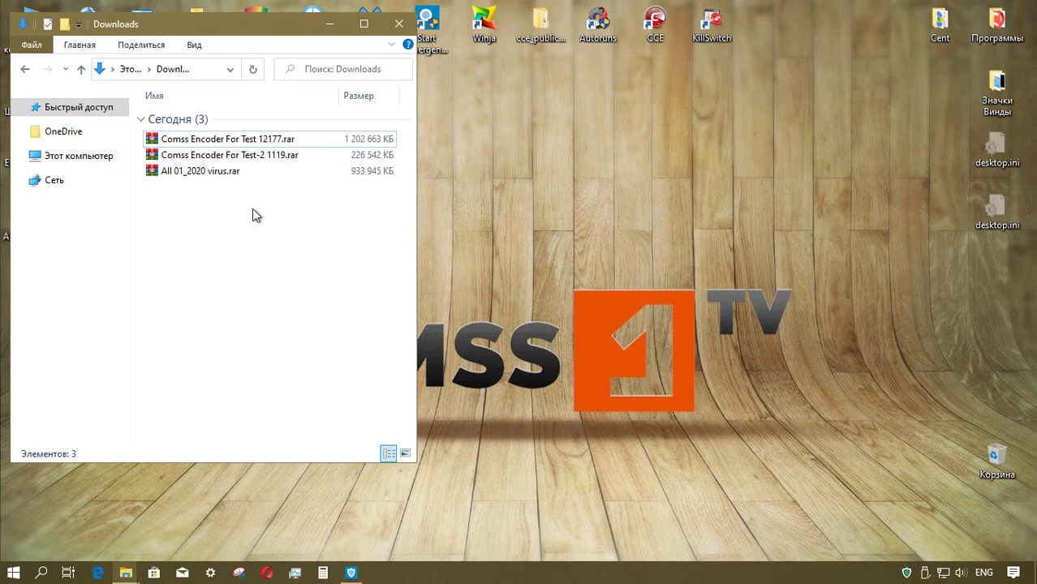
Step: Extract All 01_2020 virus.rar into its own folder inside Downloads
{"action": "left_click", "coordinate": [215, 172]}
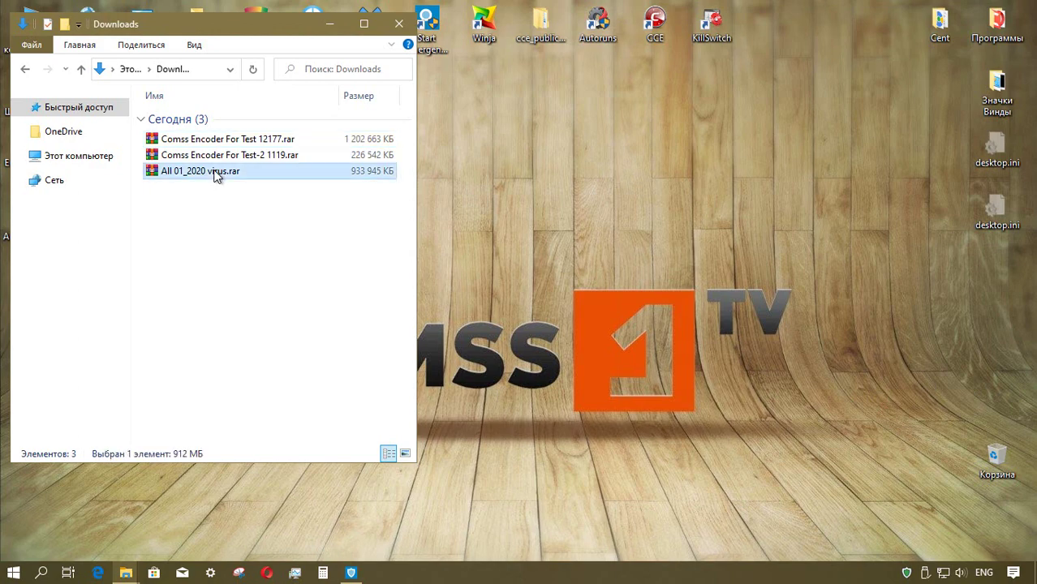
{"action": "right_click", "coordinate": [215, 171]}
{"action": "left_click", "coordinate": [306, 250]}
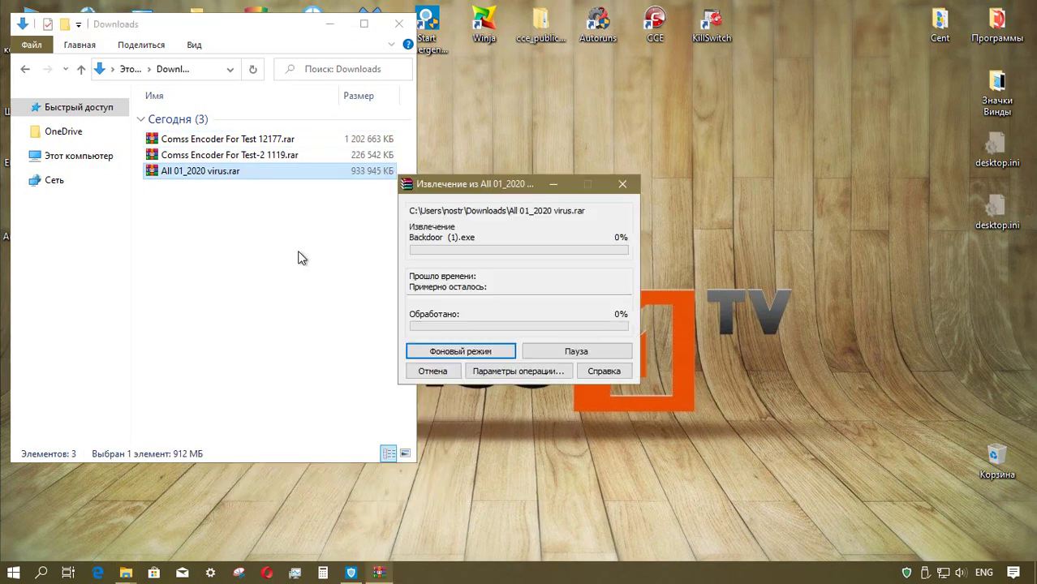
{"action": "key", "text": "Return"}
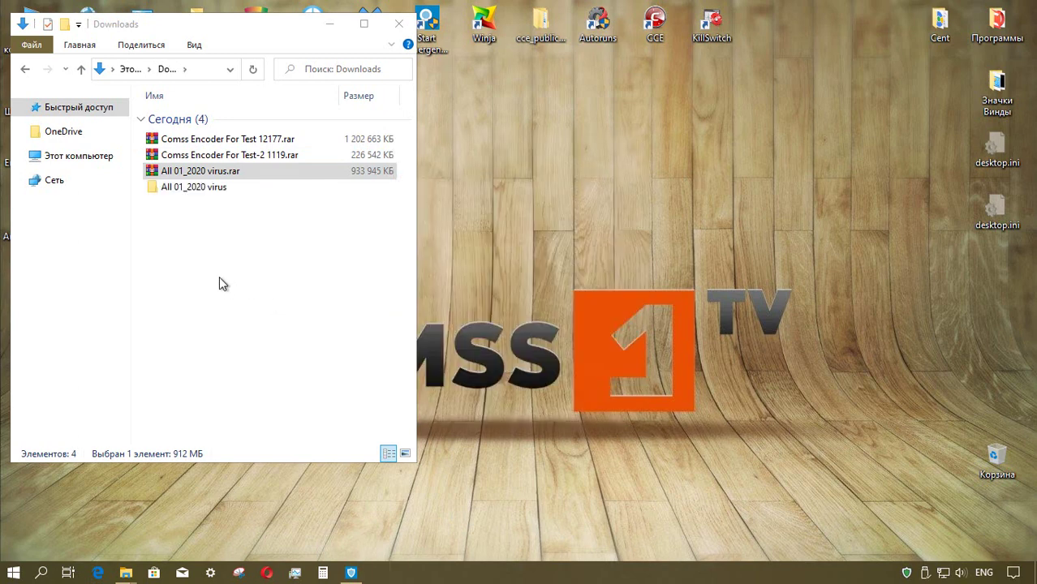
Step: Extract Comss Encoder For Test-2 1119.rar into a folder of the same name in Downloads
{"action": "left_click", "coordinate": [261, 153]}
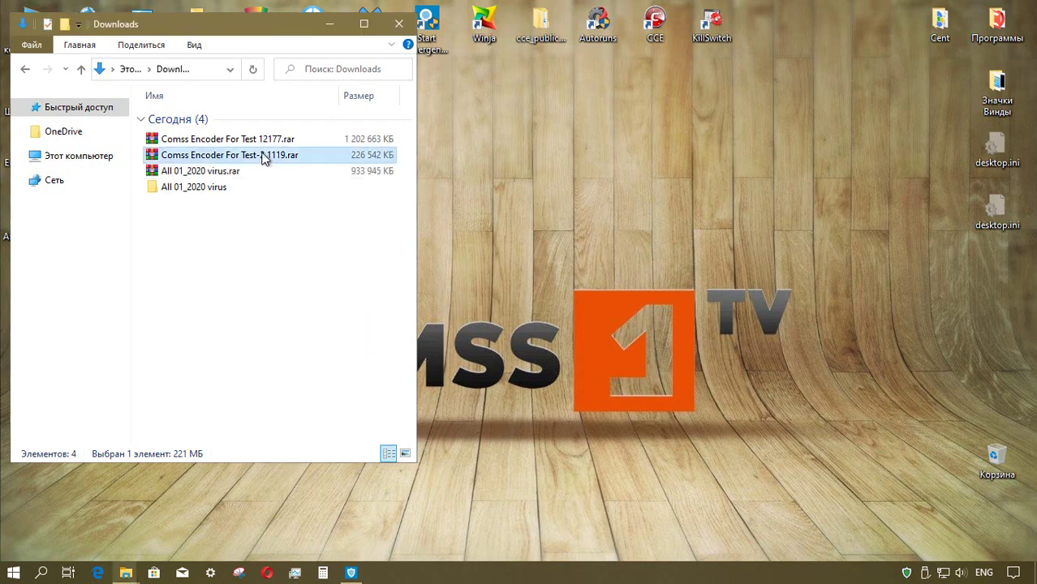
{"action": "right_click", "coordinate": [261, 158]}
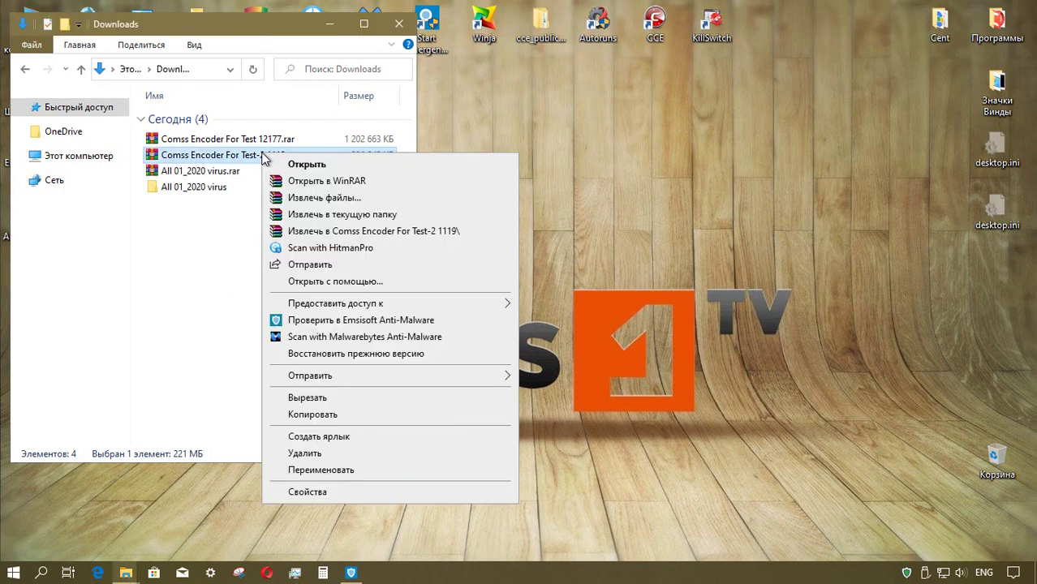
{"action": "left_click", "coordinate": [343, 235]}
{"action": "key", "text": "Return"}
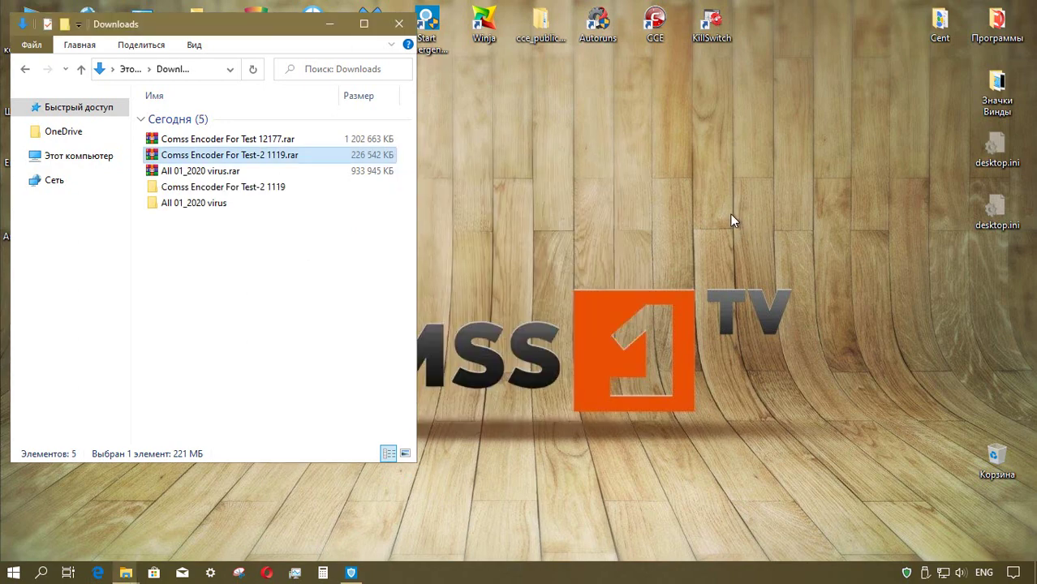
Step: Extract Comss Encoder For Test 12177.rar into a folder of the same name in Downloads
{"action": "left_click", "coordinate": [292, 142]}
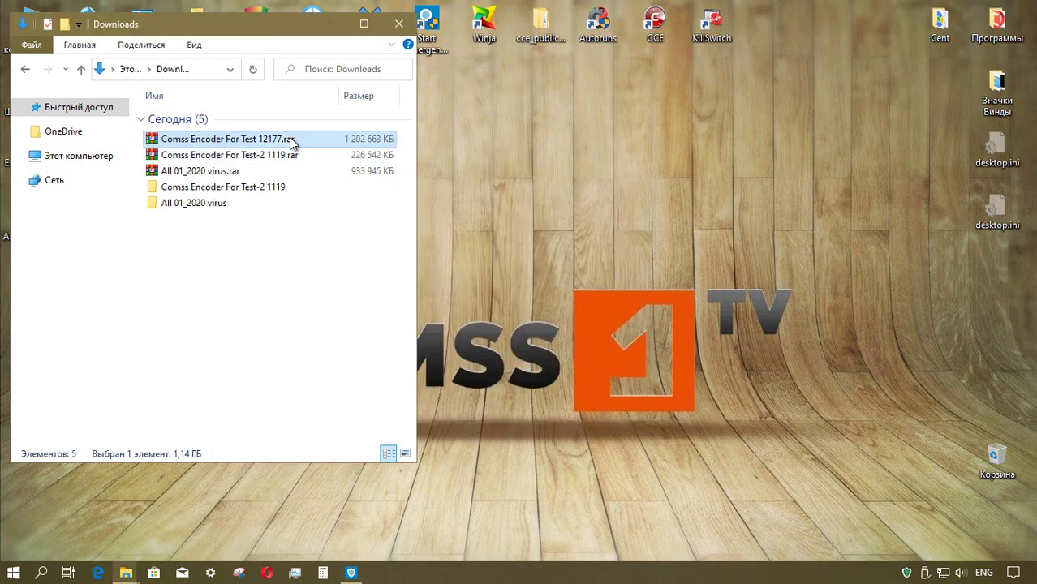
{"action": "right_click", "coordinate": [292, 142]}
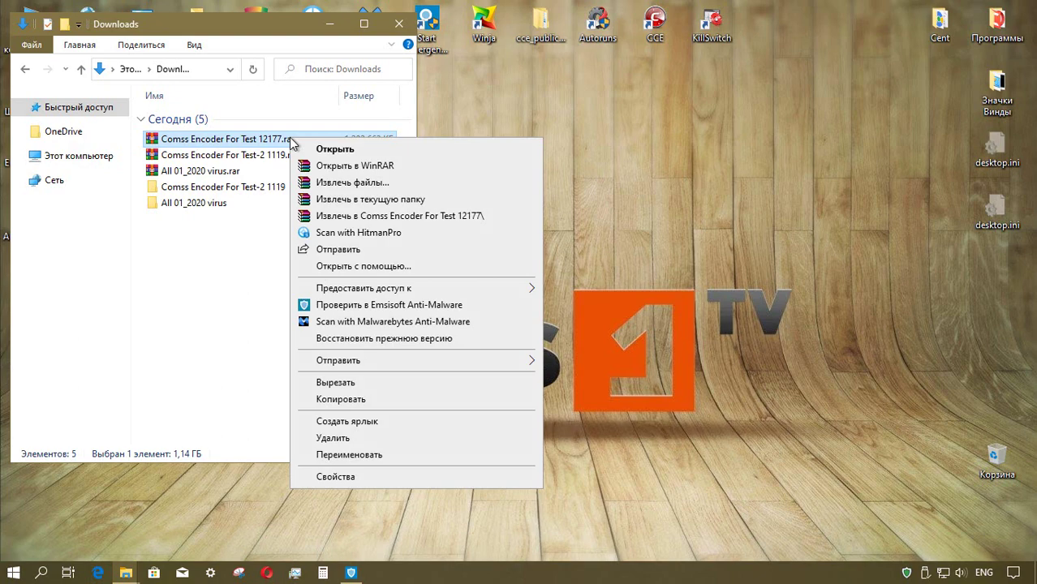
{"action": "left_click", "coordinate": [329, 216]}
{"action": "key", "text": "Return"}
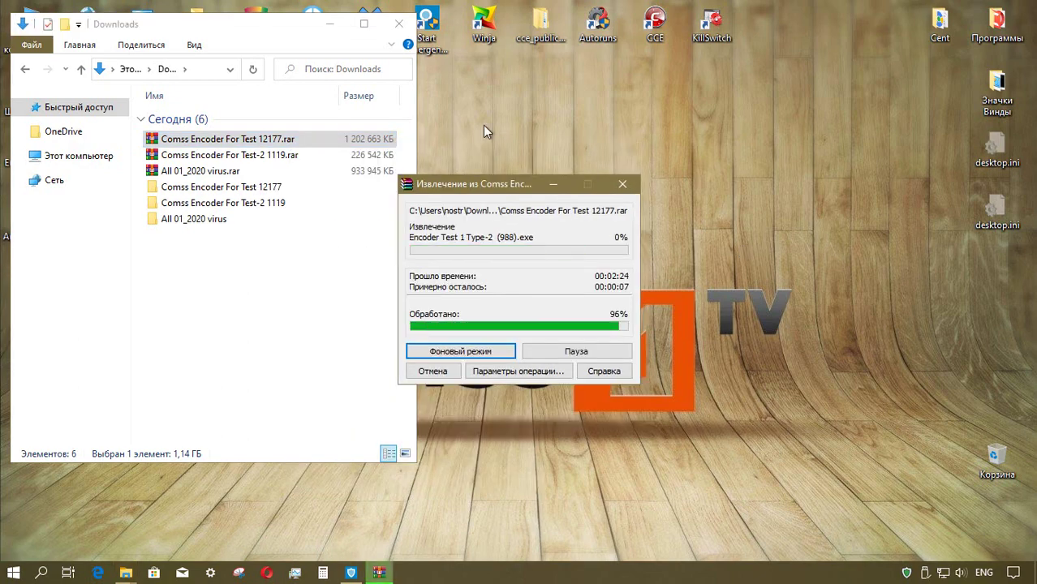
Step: Scan the three extracted folders with Emsisoft Anti-Malware and check the event log during the scan
{"action": "left_click", "coordinate": [207, 252]}
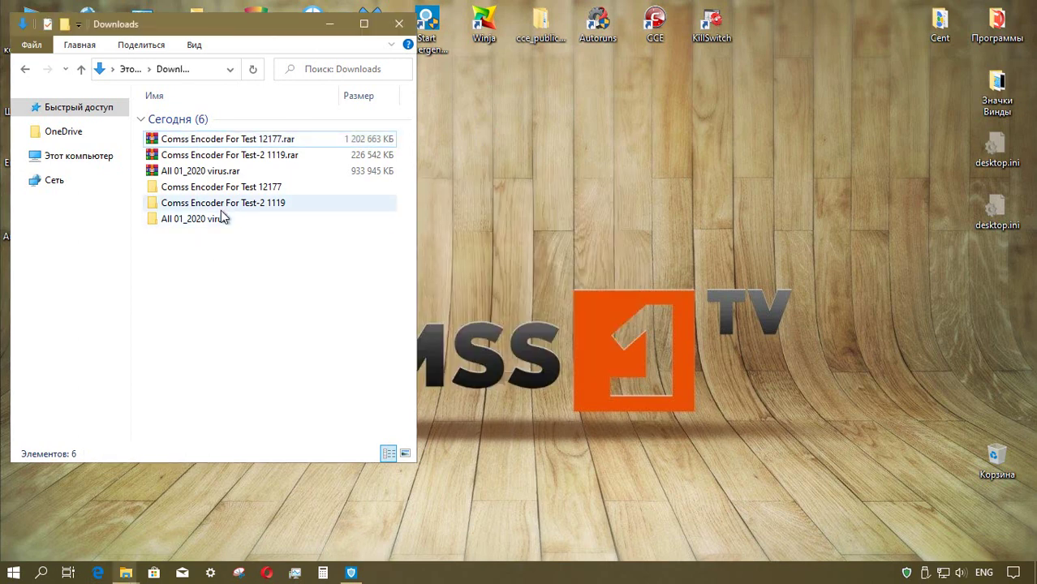
{"action": "left_click_drag", "start_coordinate": [219, 248], "coordinate": [208, 193]}
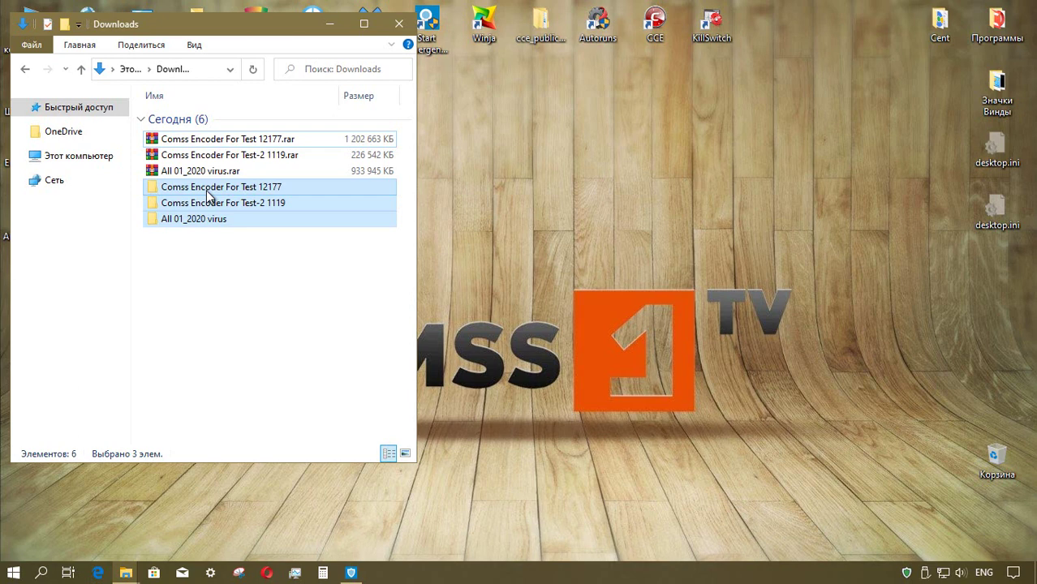
{"action": "right_click", "coordinate": [209, 195]}
{"action": "left_click", "coordinate": [321, 292]}
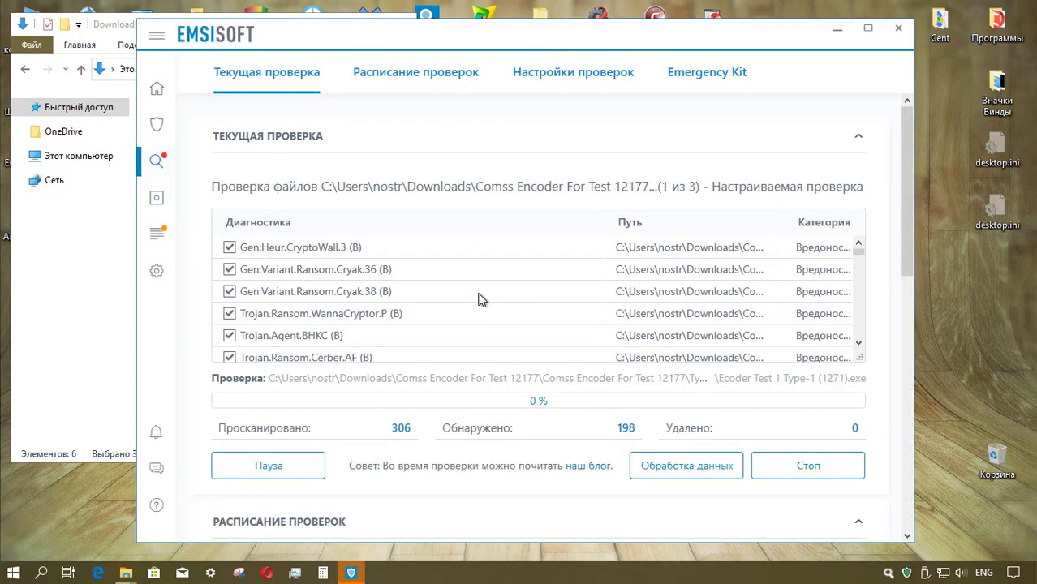
{"action": "left_click", "coordinate": [158, 236]}
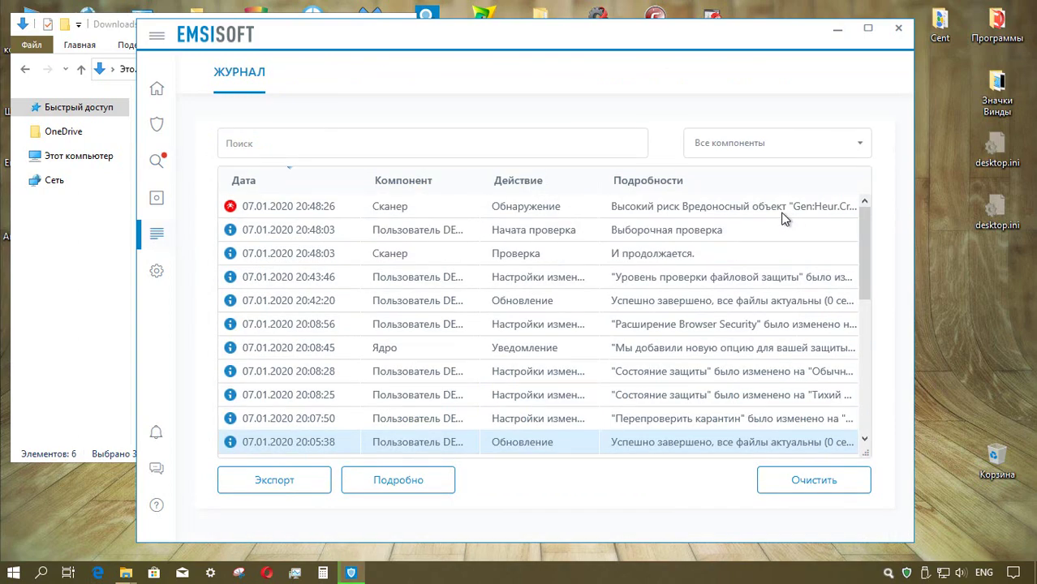
{"action": "left_click", "coordinate": [156, 161]}
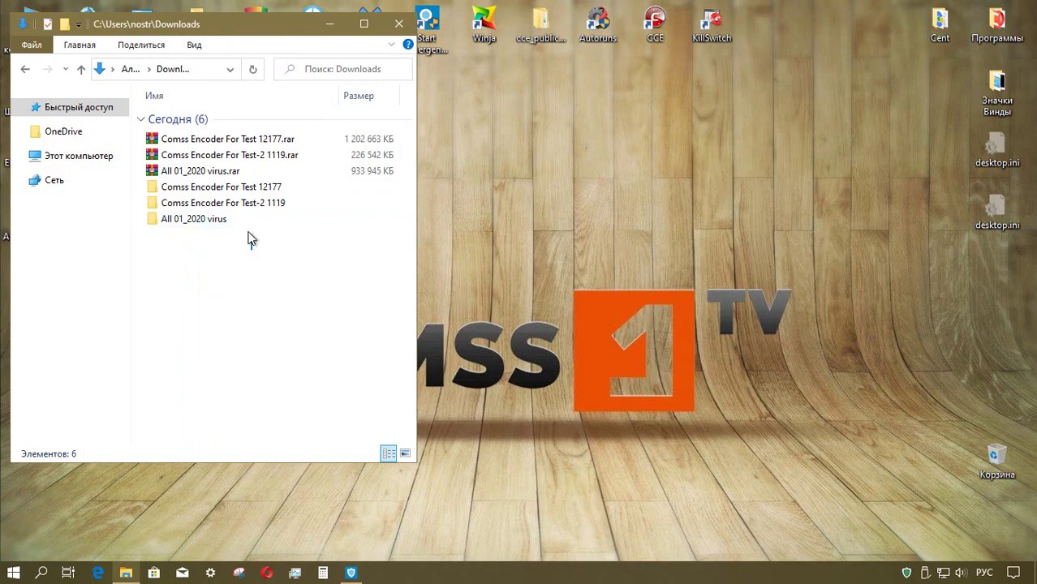
Step: Examine the remaining files in the Type-1 (4440) and Type-2 (7737) folders of Comss Encoder For Test 12177
{"action": "left_click_drag", "start_coordinate": [250, 239], "coordinate": [221, 188]}
{"action": "right_click", "coordinate": [222, 188]}
{"action": "left_click", "coordinate": [285, 336]}
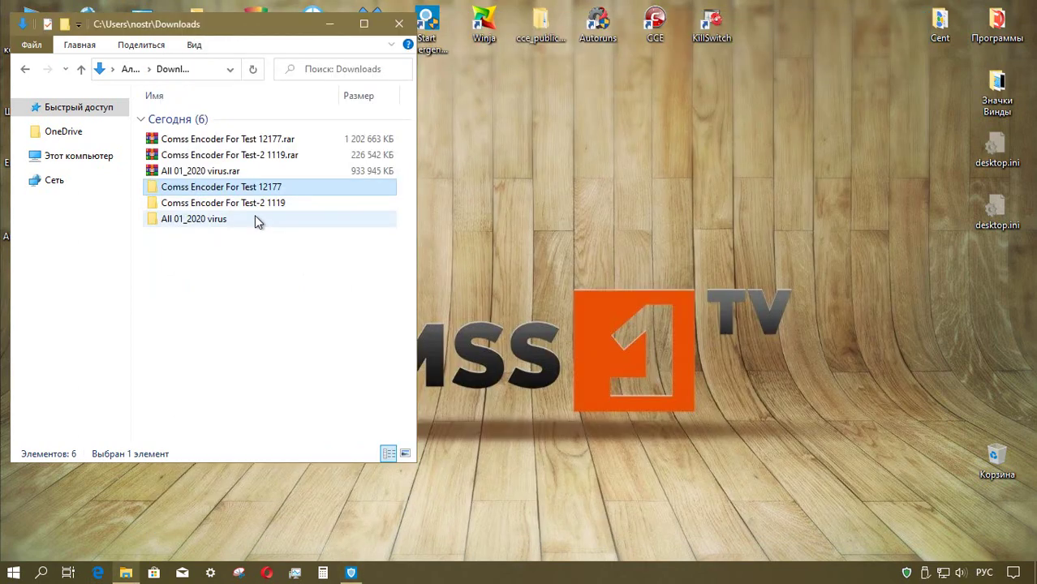
{"action": "double_click", "coordinate": [247, 193]}
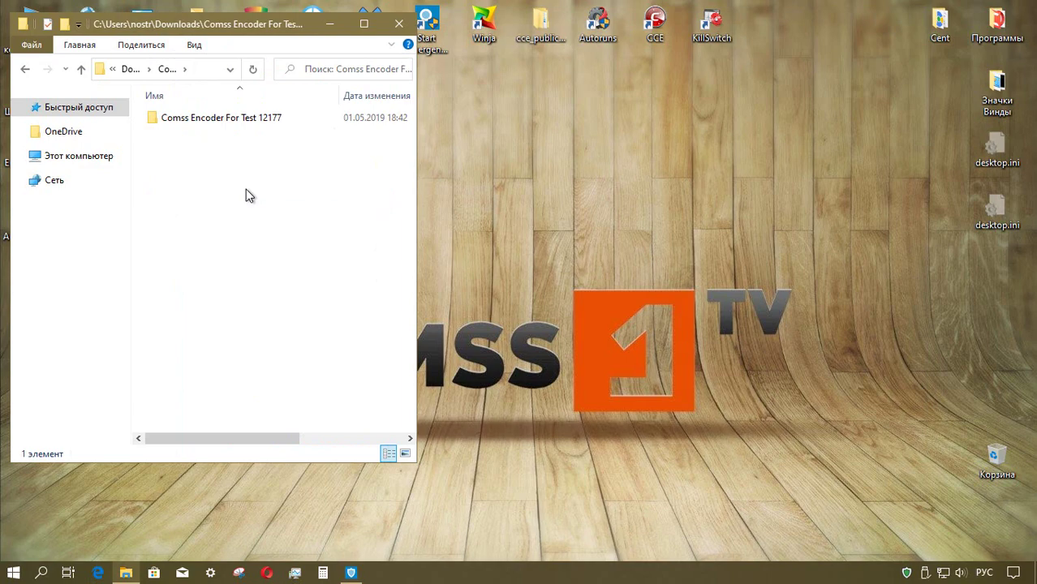
{"action": "double_click", "coordinate": [253, 120]}
{"action": "double_click", "coordinate": [251, 119]}
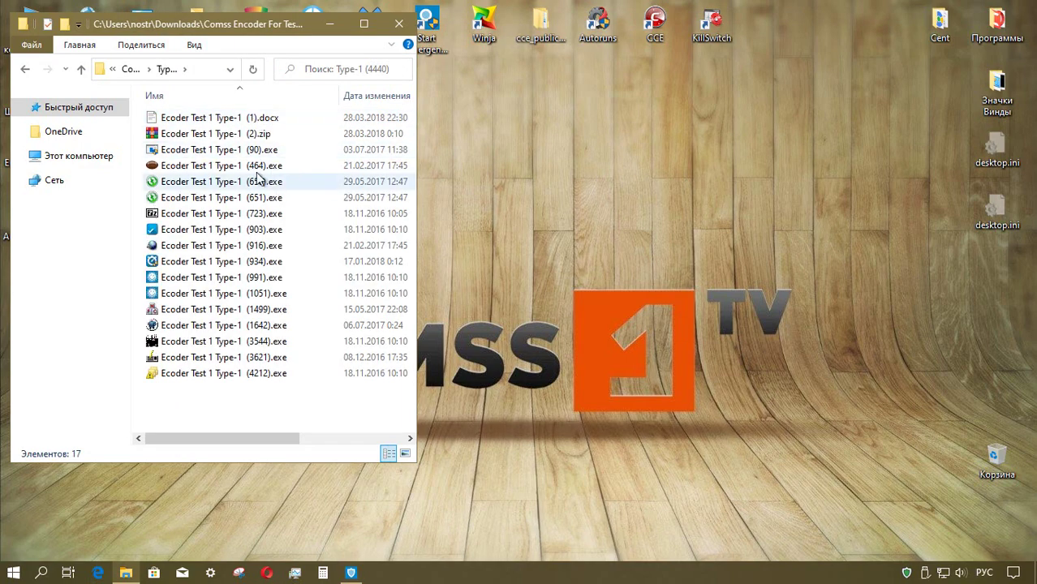
{"action": "left_click", "coordinate": [82, 69]}
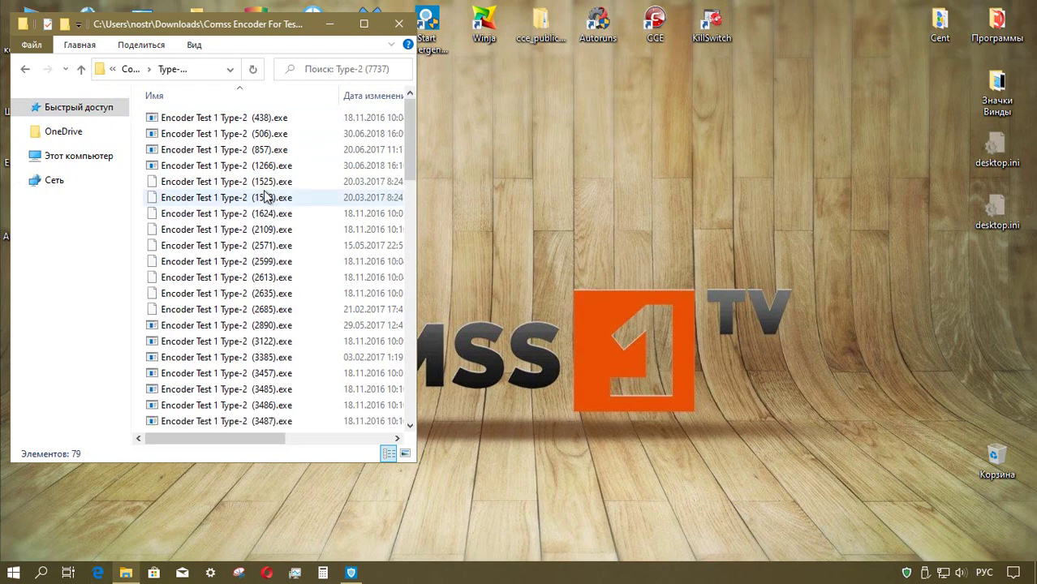
{"action": "scroll", "coordinate": [248, 201], "scroll_direction": "down", "scroll_amount": 5}
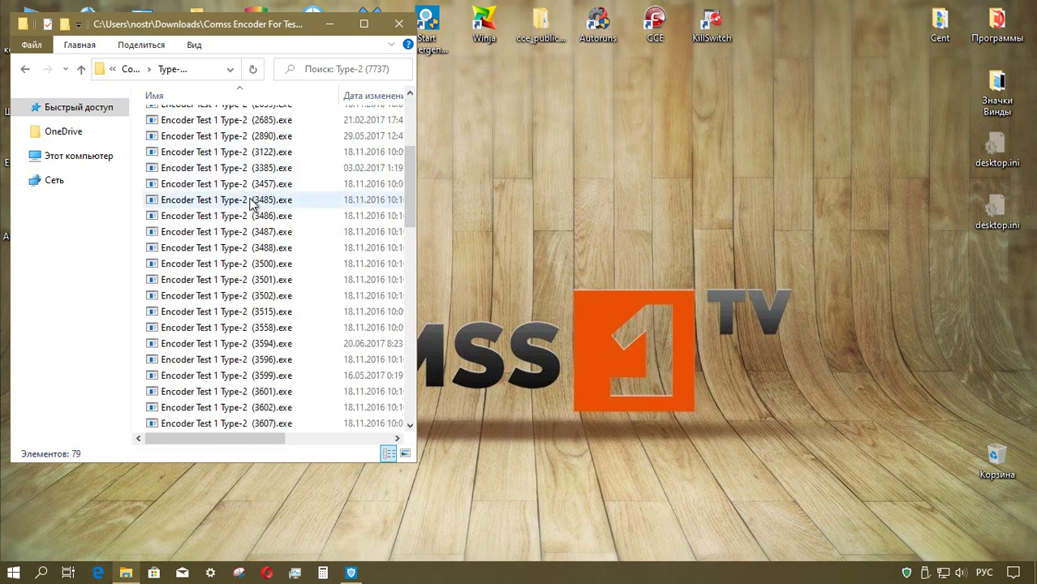
{"action": "key", "text": "alt+Up"}
{"action": "key", "text": "alt+Up"}
Step: Check the Type 1 and Type 2 folders inside Comss Encoder For Test-2 1119 for remaining files
{"action": "double_click", "coordinate": [247, 202]}
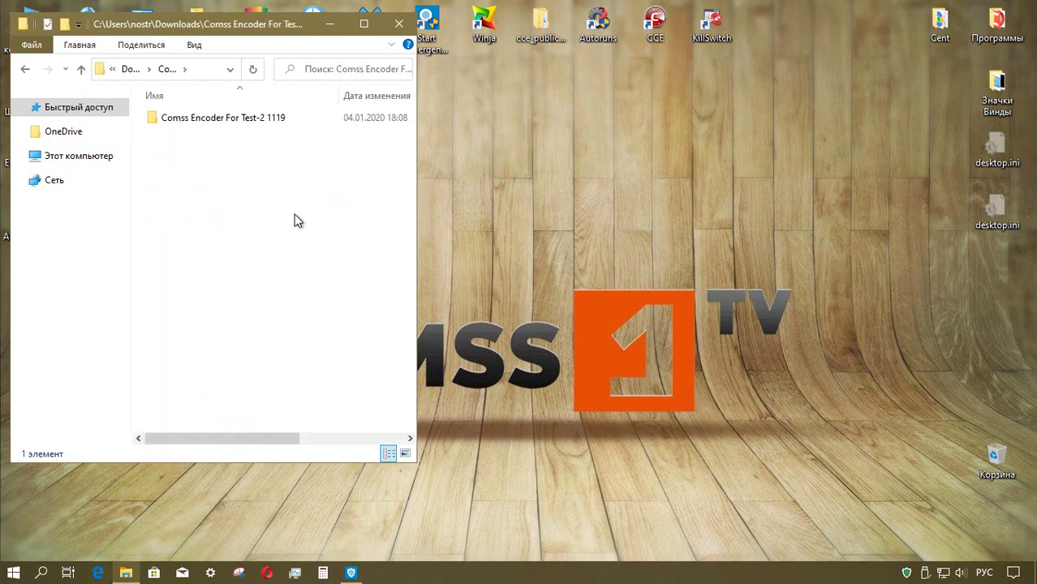
{"action": "left_click", "coordinate": [241, 120]}
{"action": "double_click", "coordinate": [241, 120]}
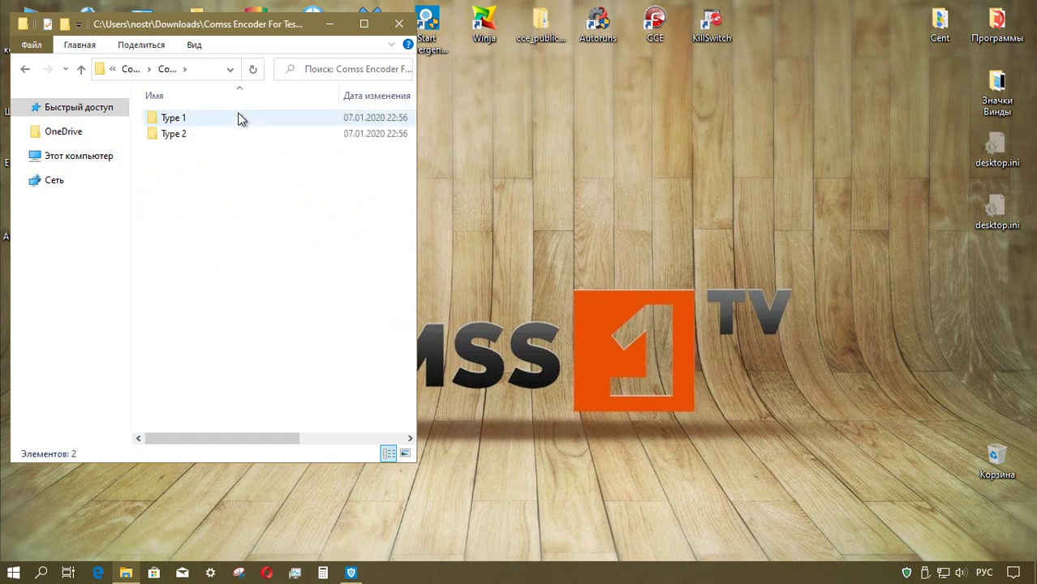
{"action": "double_click", "coordinate": [234, 120]}
{"action": "left_click", "coordinate": [81, 73]}
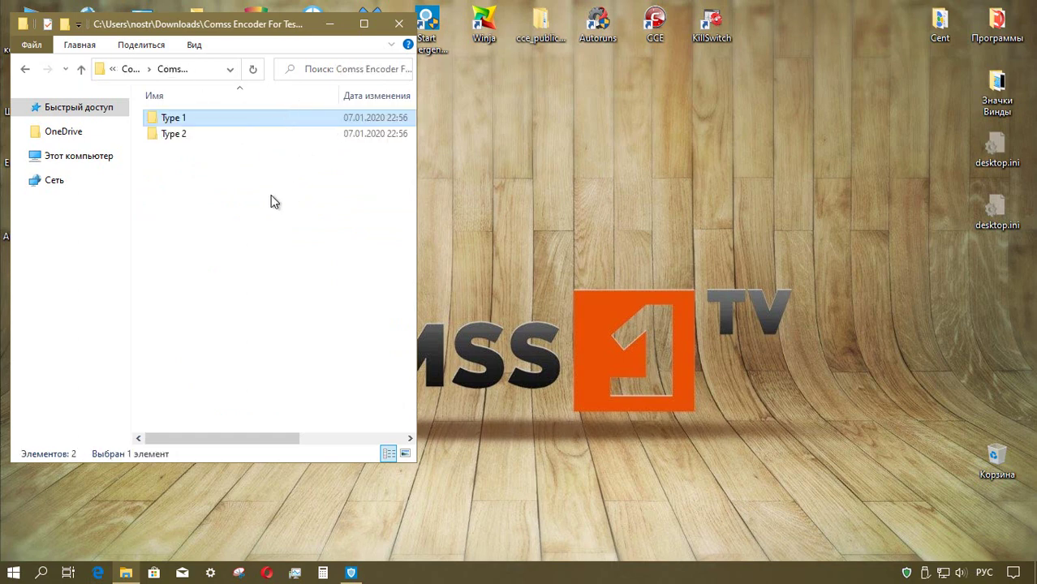
{"action": "double_click", "coordinate": [199, 138]}
{"action": "left_click", "coordinate": [81, 73]}
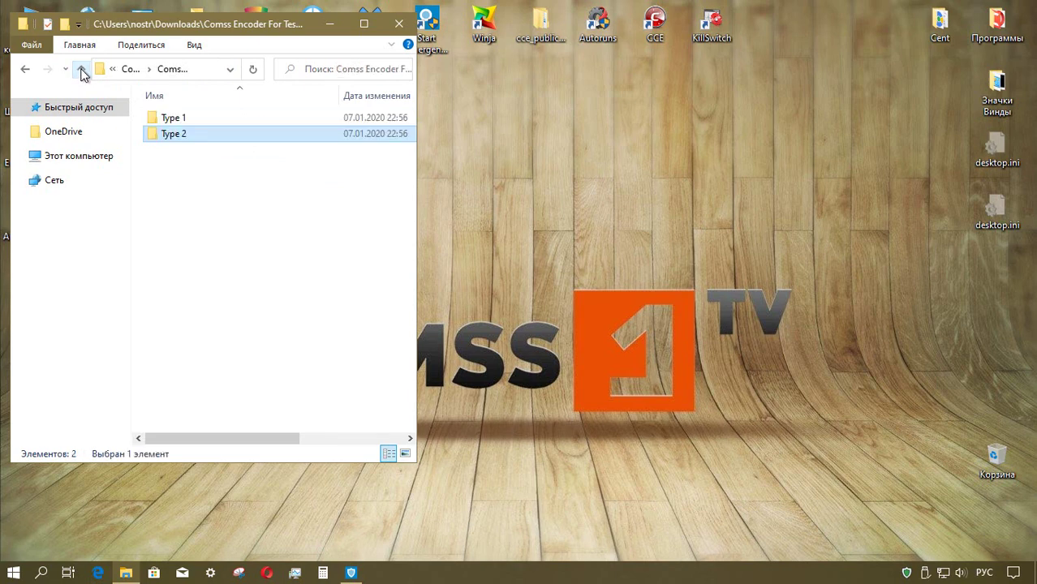
{"action": "left_click", "coordinate": [81, 73]}
{"action": "left_click", "coordinate": [81, 73]}
Step: Check the Backdoor, Botnet and Dropper folders inside All 01_2020 virus for remaining files
{"action": "left_click", "coordinate": [231, 222]}
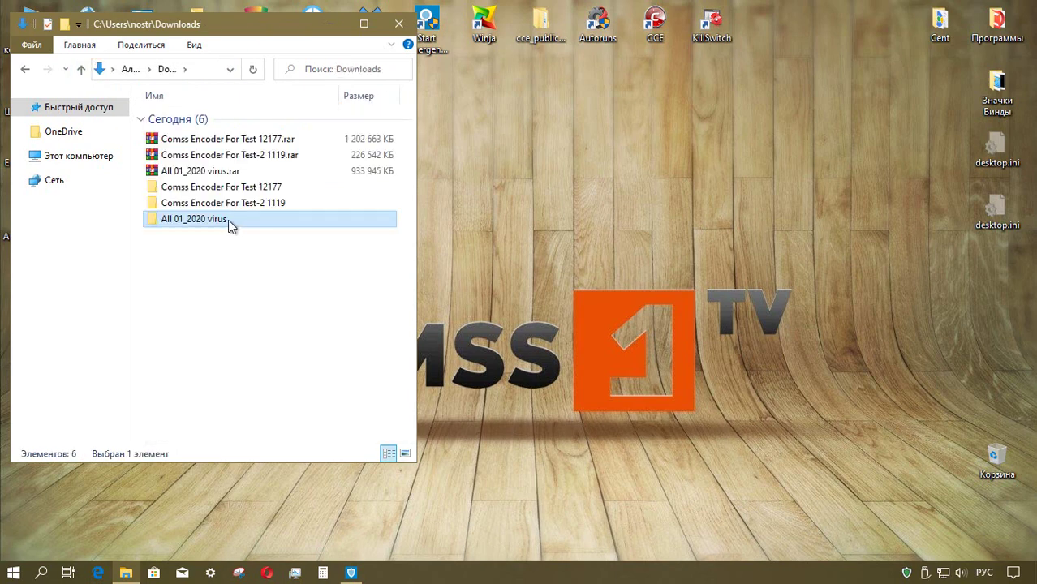
{"action": "double_click", "coordinate": [228, 220]}
{"action": "double_click", "coordinate": [231, 121]}
{"action": "double_click", "coordinate": [231, 119]}
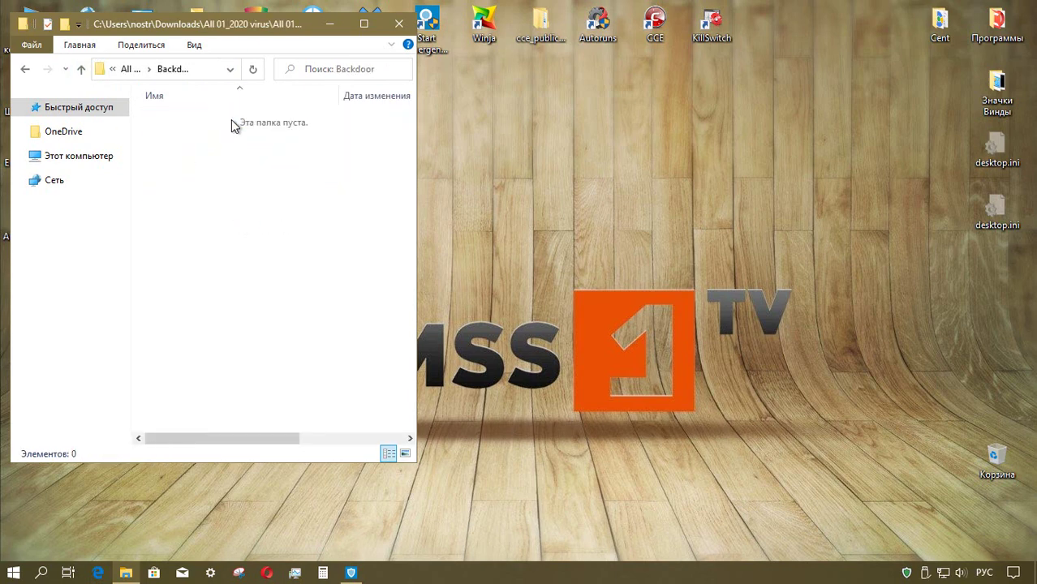
{"action": "left_click", "coordinate": [79, 72]}
{"action": "left_click", "coordinate": [203, 136]}
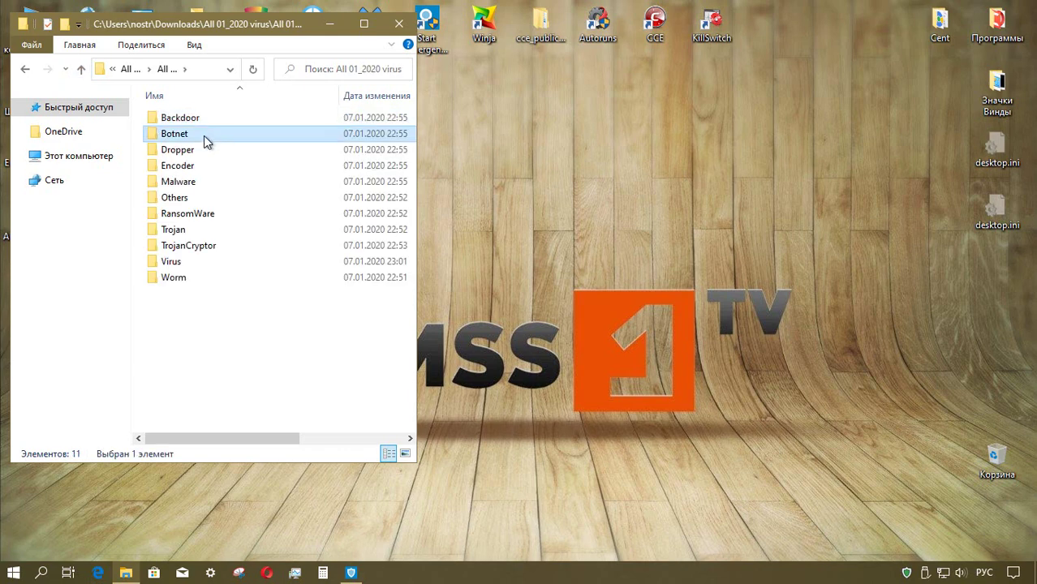
{"action": "double_click", "coordinate": [204, 136]}
{"action": "left_click", "coordinate": [81, 69]}
{"action": "left_click", "coordinate": [81, 69]}
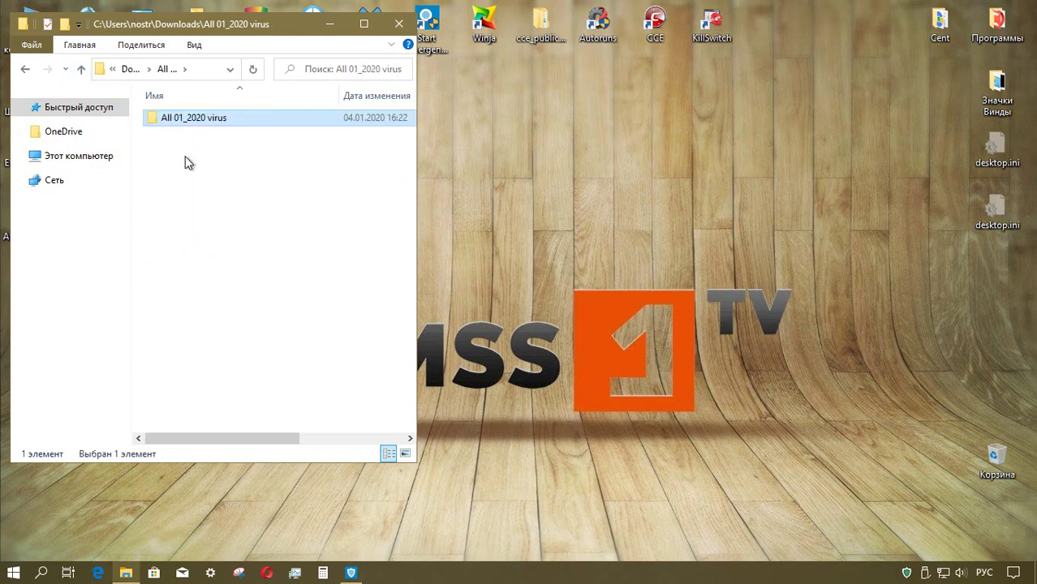
{"action": "key", "text": "Return"}
{"action": "double_click", "coordinate": [242, 150]}
{"action": "left_click", "coordinate": [81, 70]}
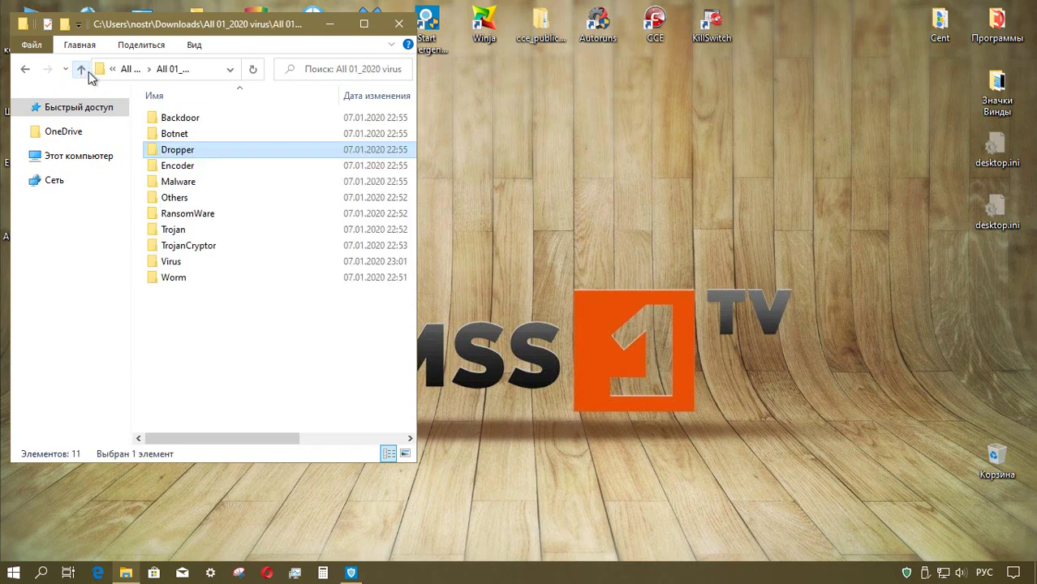
Step: Check the Encoder, Malware and Others folders inside All 01_2020 virus for remaining files
{"action": "key", "text": "Down"}
{"action": "key", "text": "Return"}
{"action": "left_click", "coordinate": [82, 70]}
{"action": "left_click", "coordinate": [81, 70]}
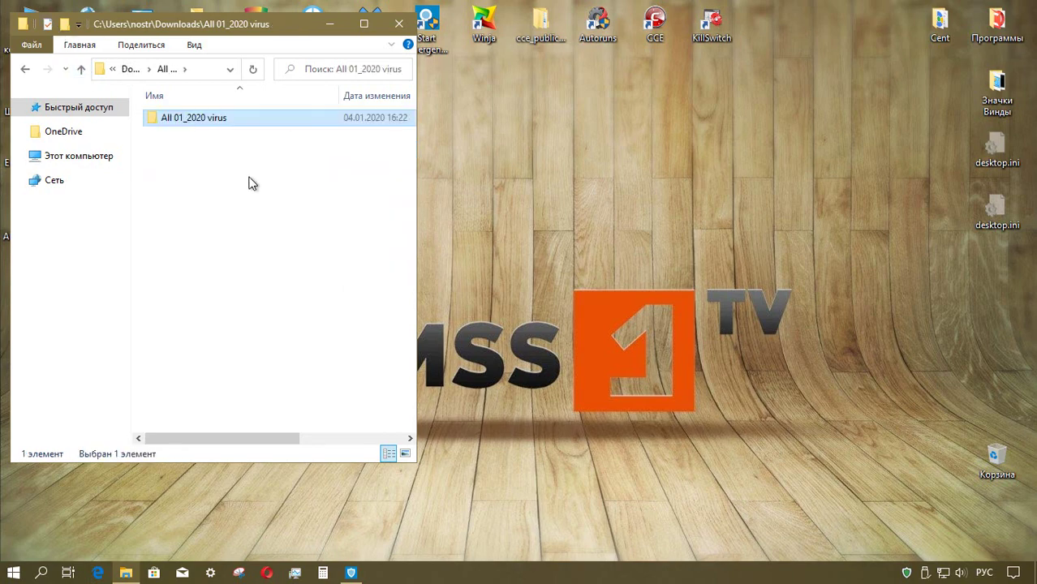
{"action": "double_click", "coordinate": [152, 125]}
{"action": "double_click", "coordinate": [201, 187]}
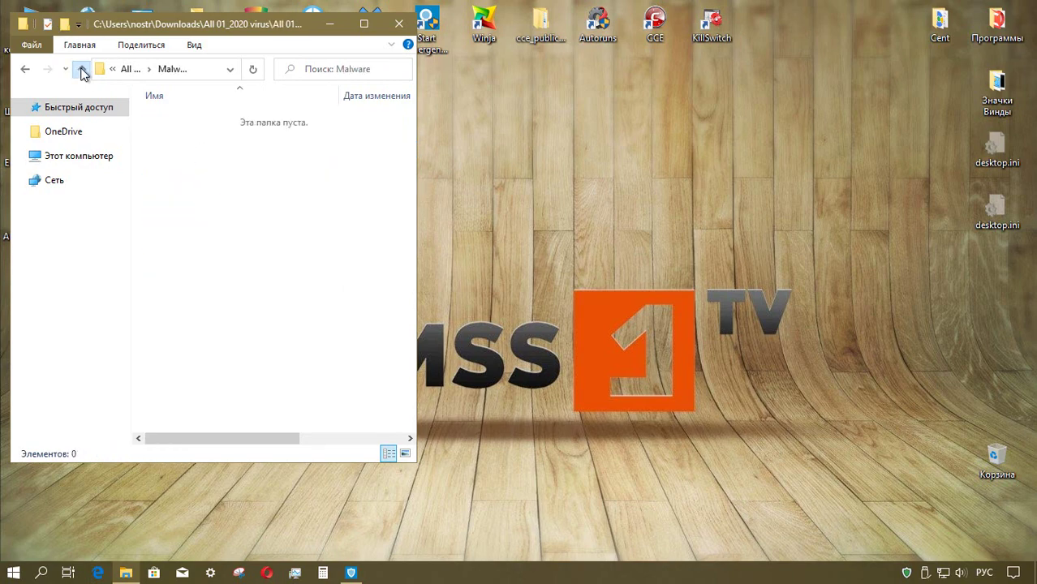
{"action": "left_click", "coordinate": [81, 69]}
{"action": "double_click", "coordinate": [219, 199]}
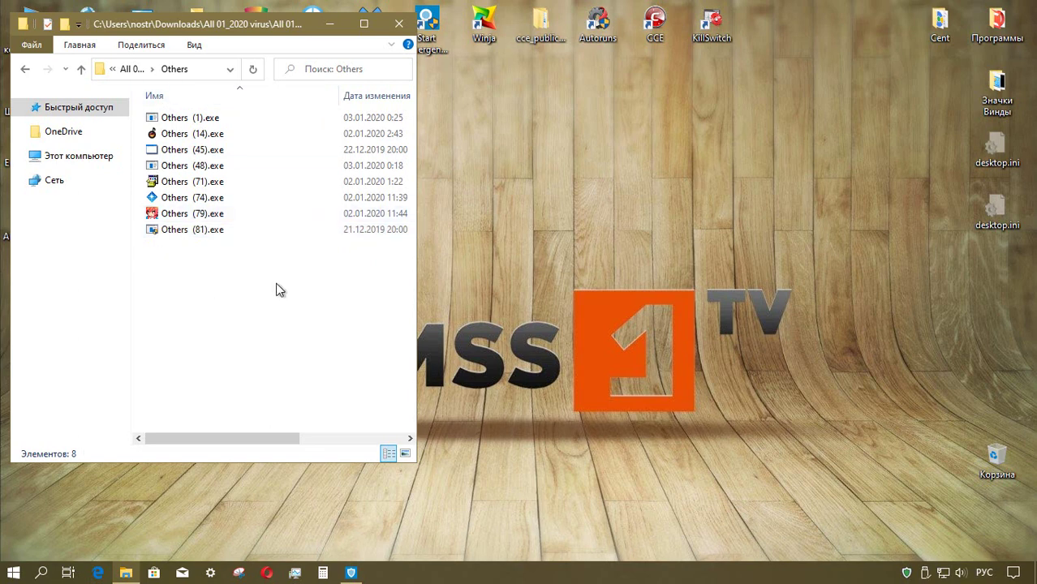
Step: Check the RansomWare, Trojan, TrojanCryptor and Virus folders inside All 01_2020 virus for remaining files
{"action": "left_click", "coordinate": [81, 70]}
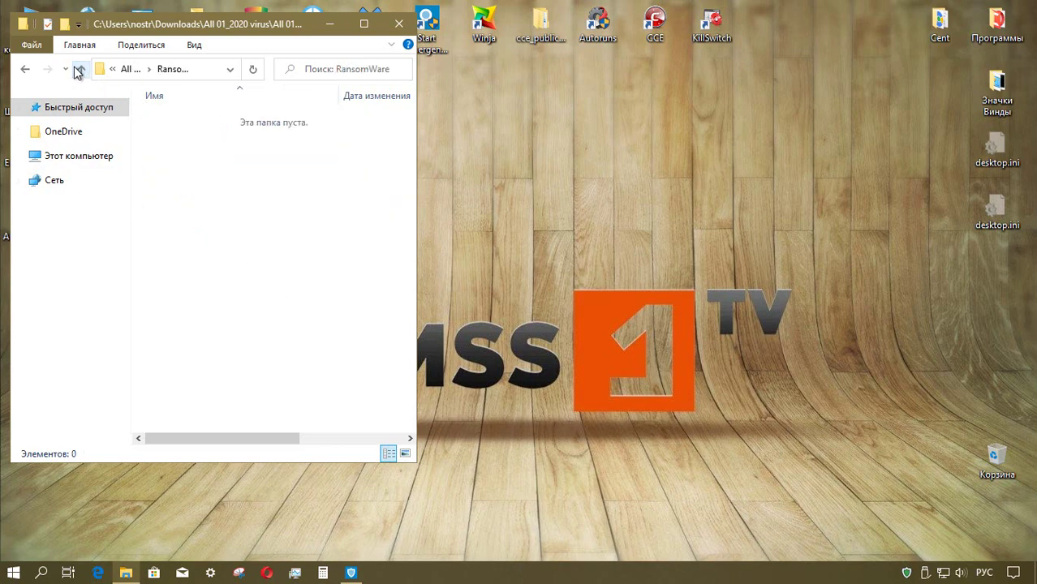
{"action": "left_click", "coordinate": [81, 70]}
{"action": "double_click", "coordinate": [225, 234]}
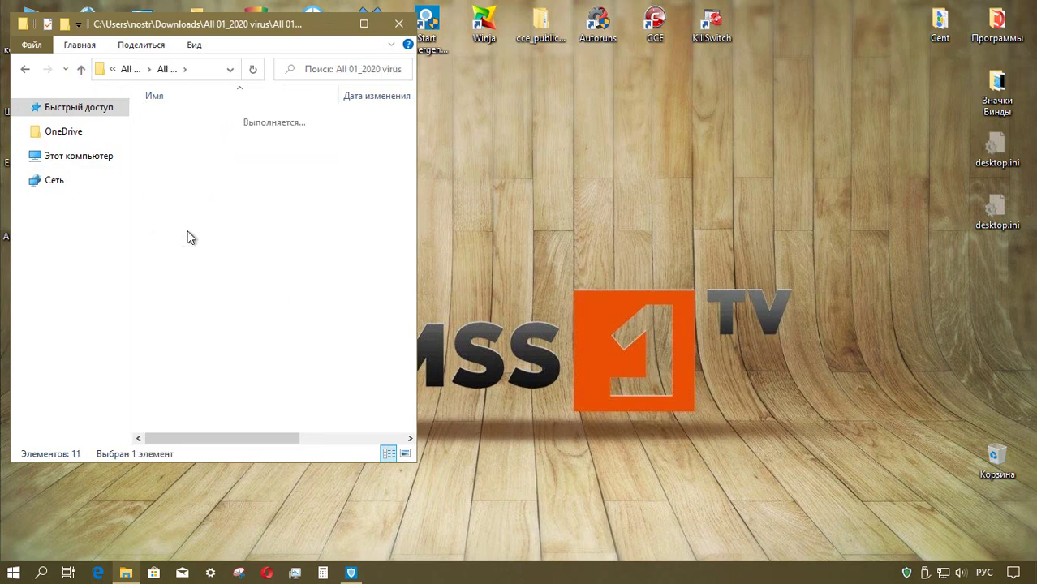
{"action": "left_click", "coordinate": [90, 72]}
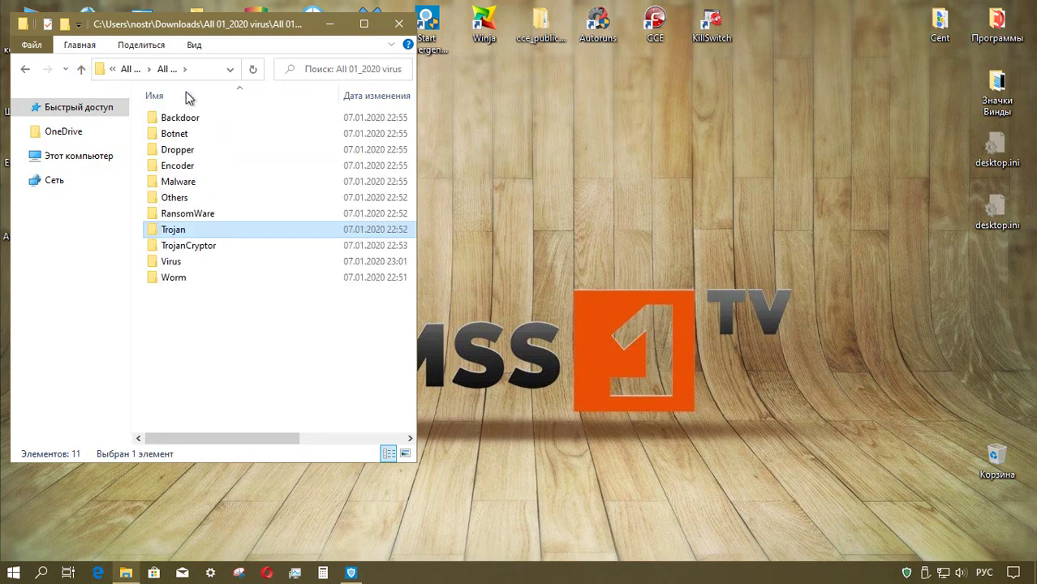
{"action": "double_click", "coordinate": [219, 244]}
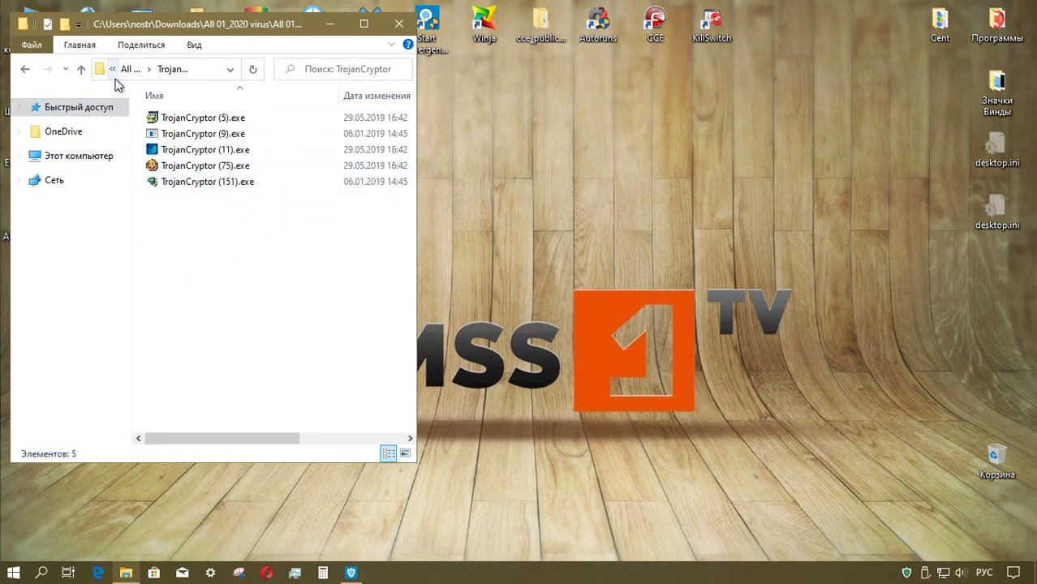
{"action": "left_click", "coordinate": [81, 70]}
{"action": "double_click", "coordinate": [228, 279]}
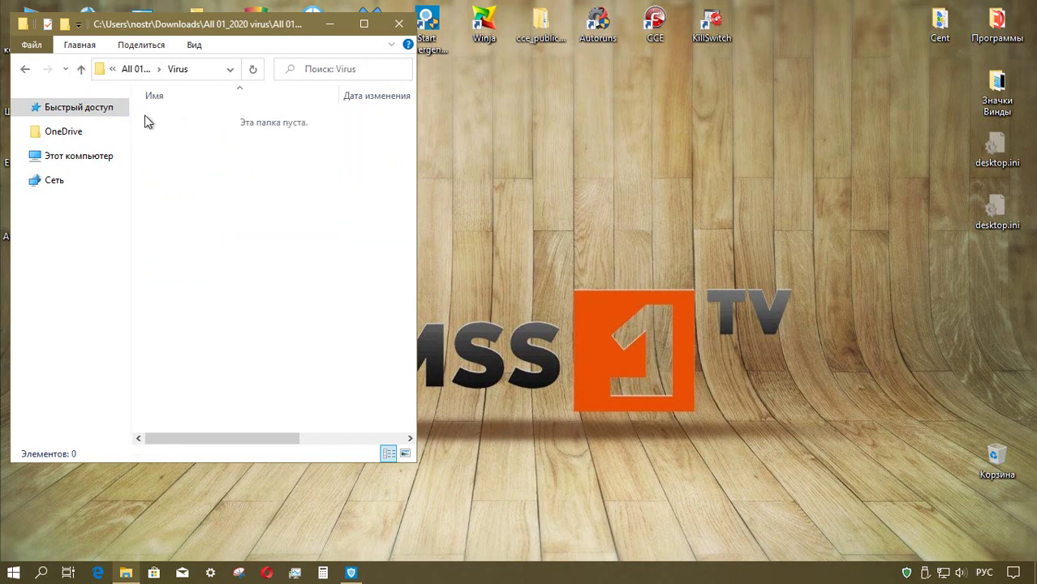
{"action": "left_click", "coordinate": [82, 70]}
{"action": "left_click", "coordinate": [82, 70]}
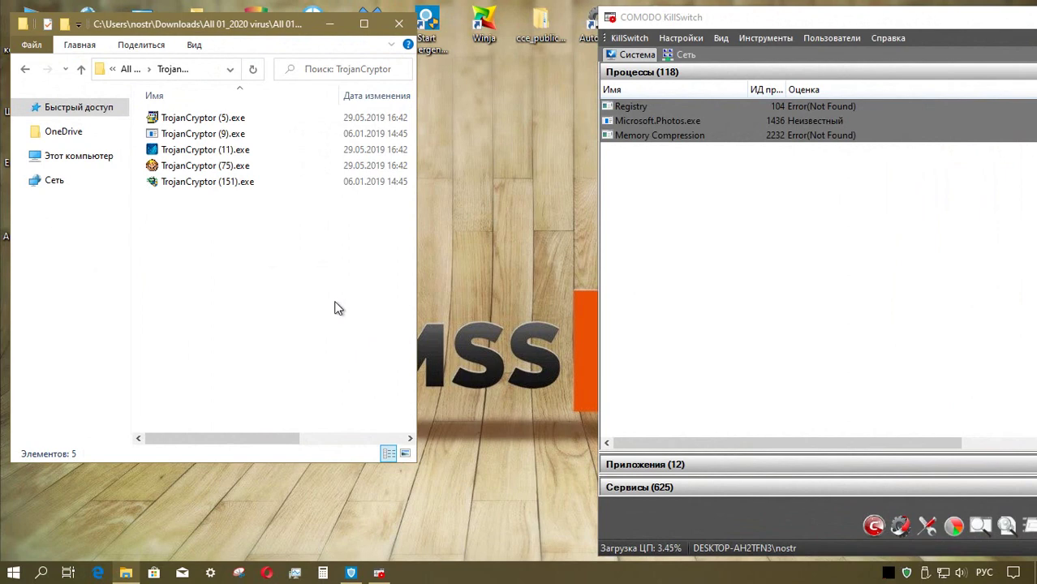
Step: Run TrojanCryptor (5).exe and TrojanCryptor (9).exe from the TrojanCryptor folder as administrator
{"action": "left_click", "coordinate": [262, 120]}
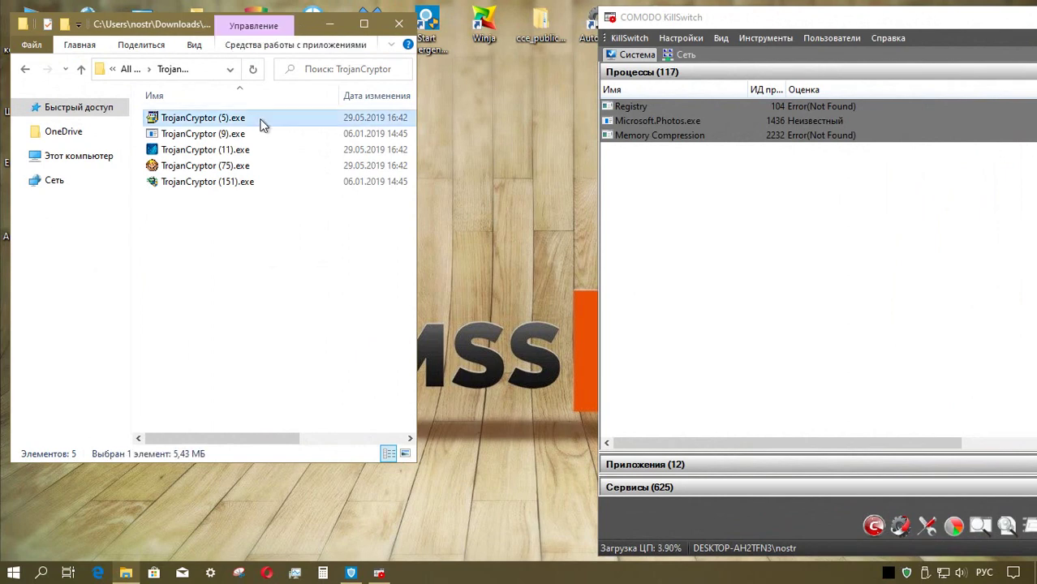
{"action": "right_click", "coordinate": [262, 125]}
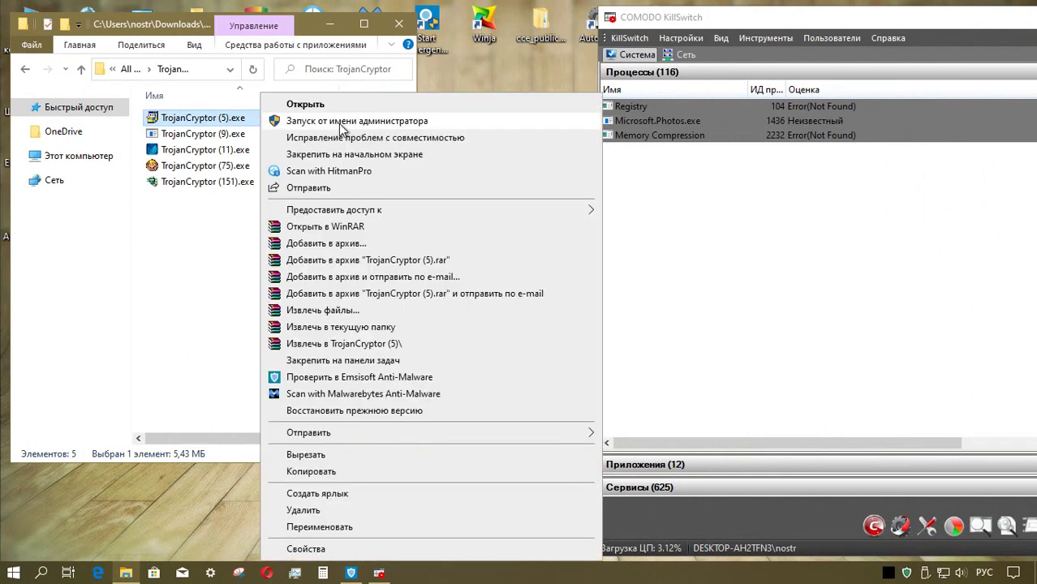
{"action": "left_click", "coordinate": [340, 123]}
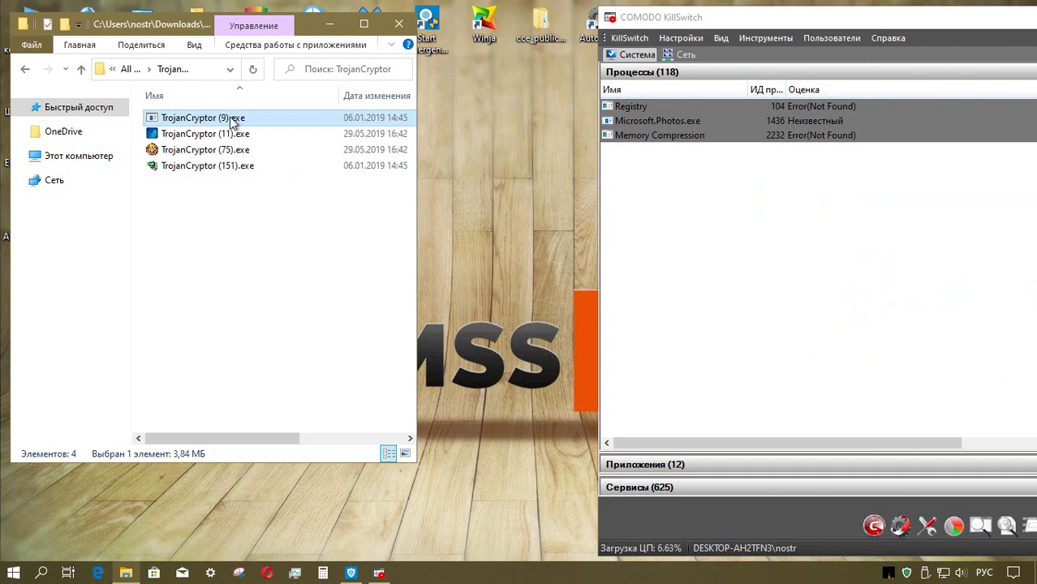
{"action": "right_click", "coordinate": [233, 120]}
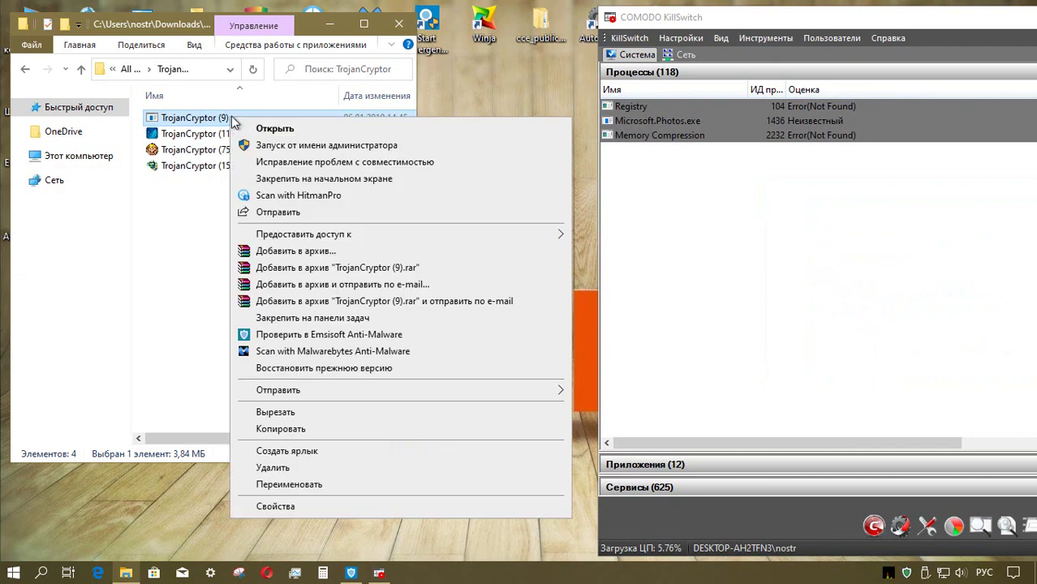
{"action": "left_click", "coordinate": [240, 143]}
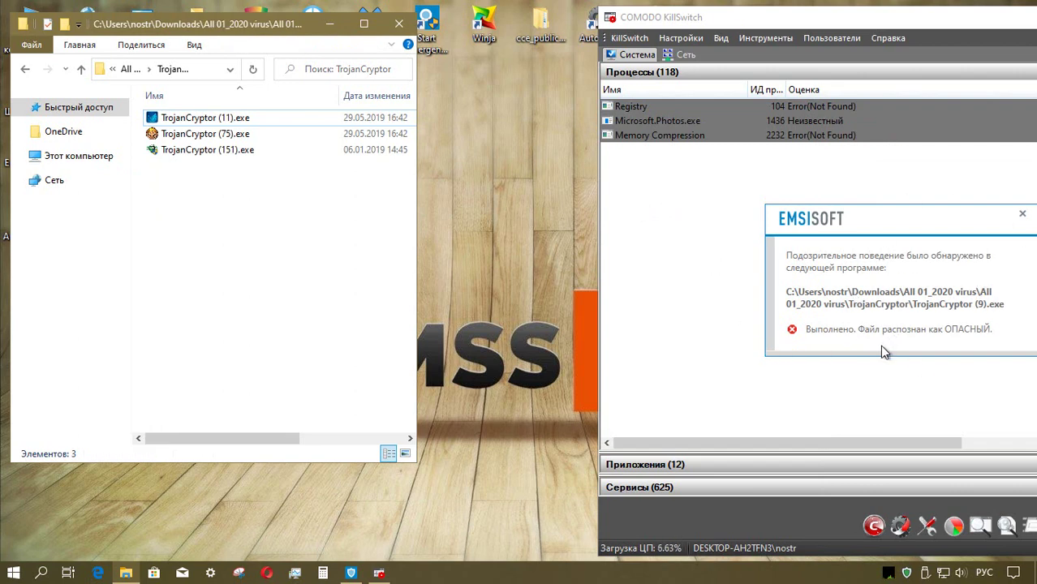
Step: Run TrojanCryptor (11).exe and TrojanCryptor (75).exe as administrator
{"action": "left_click", "coordinate": [225, 122]}
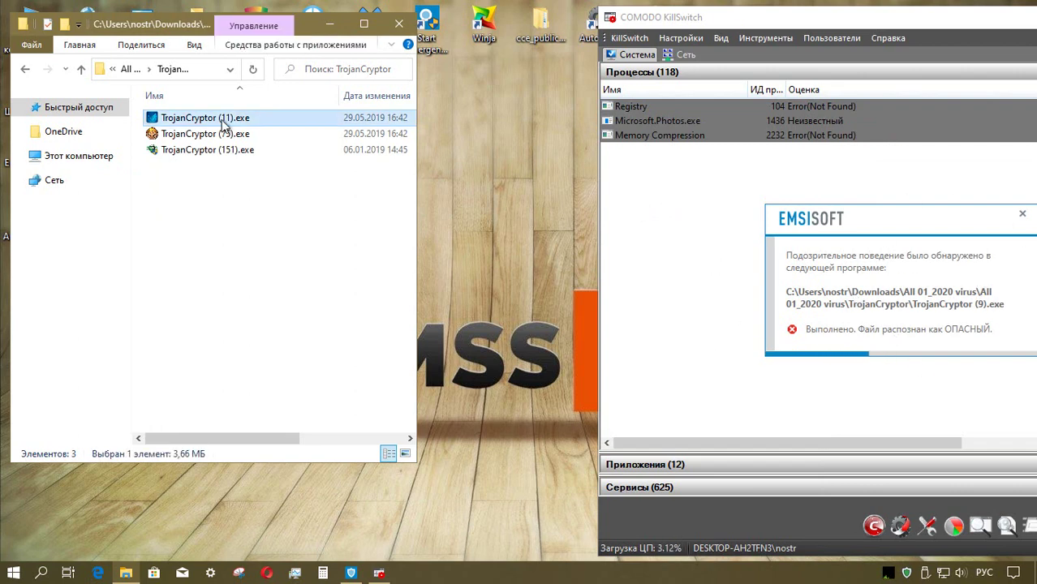
{"action": "right_click", "coordinate": [225, 122]}
{"action": "left_click", "coordinate": [271, 147]}
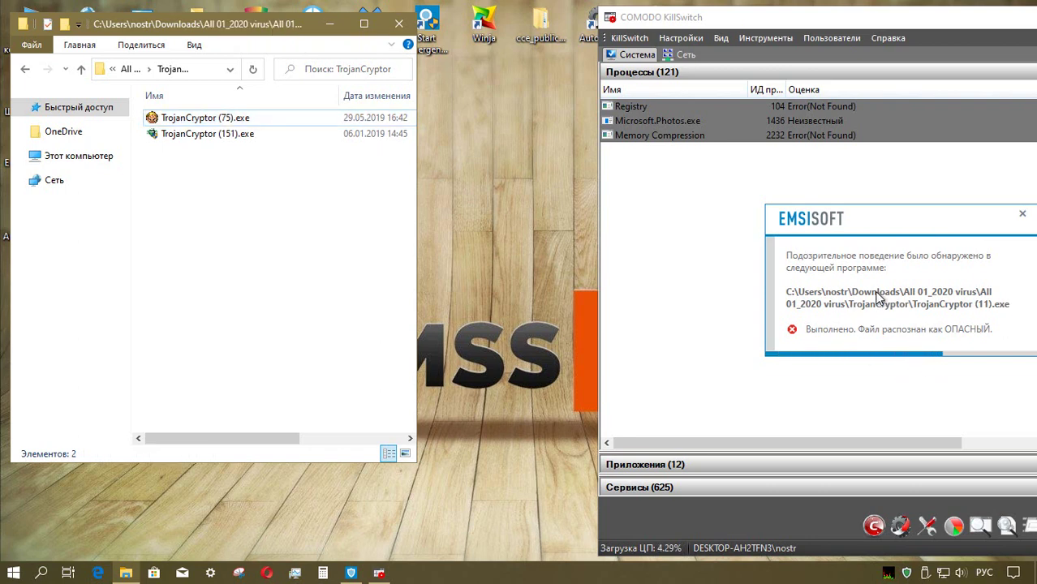
{"action": "right_click", "coordinate": [244, 117]}
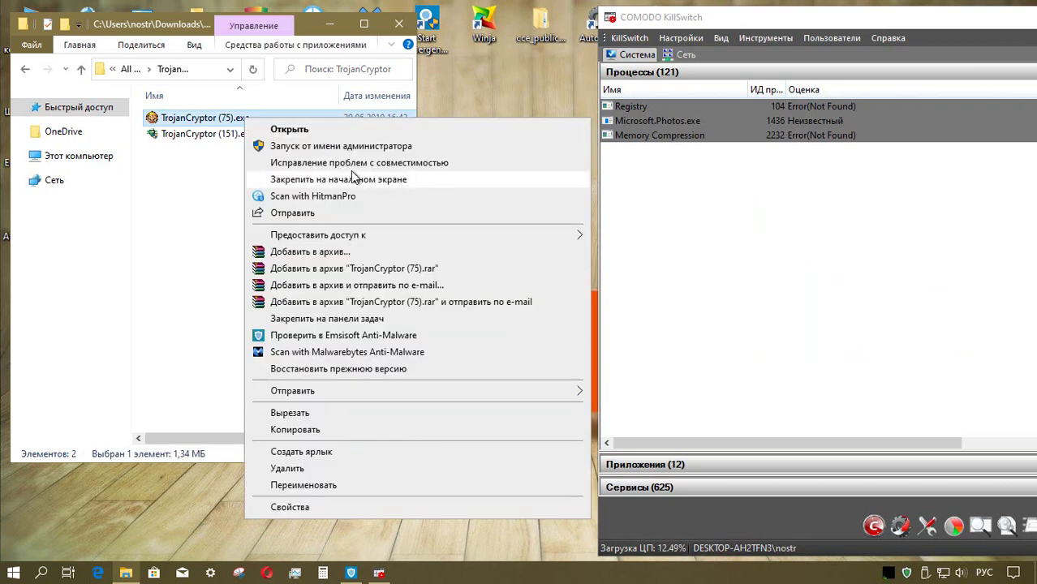
{"action": "left_click", "coordinate": [337, 146]}
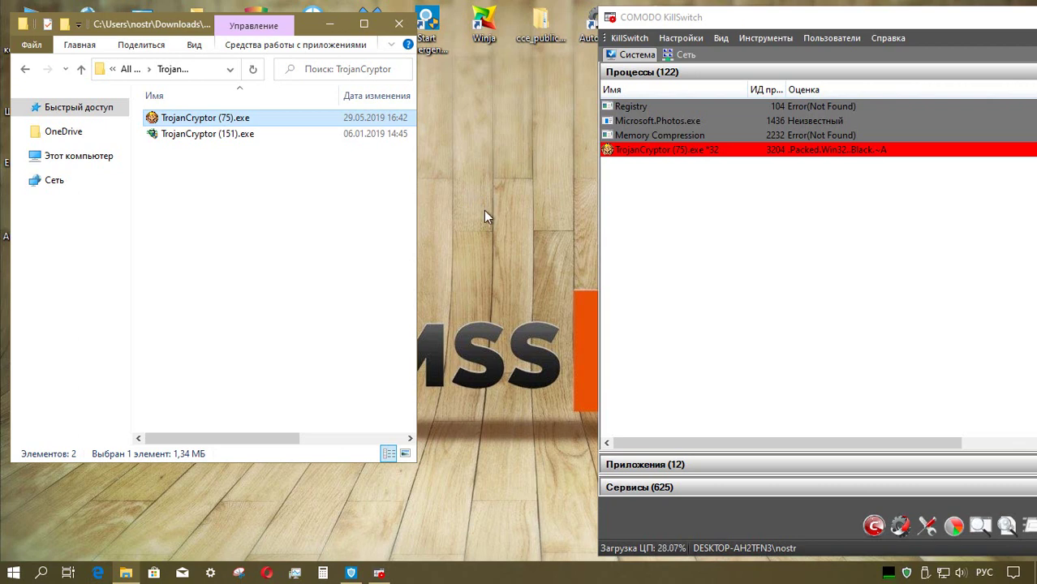
Step: Run TrojanCryptor (151).exe as administrator and close the Emsisoft detection alert
{"action": "right_click", "coordinate": [230, 136]}
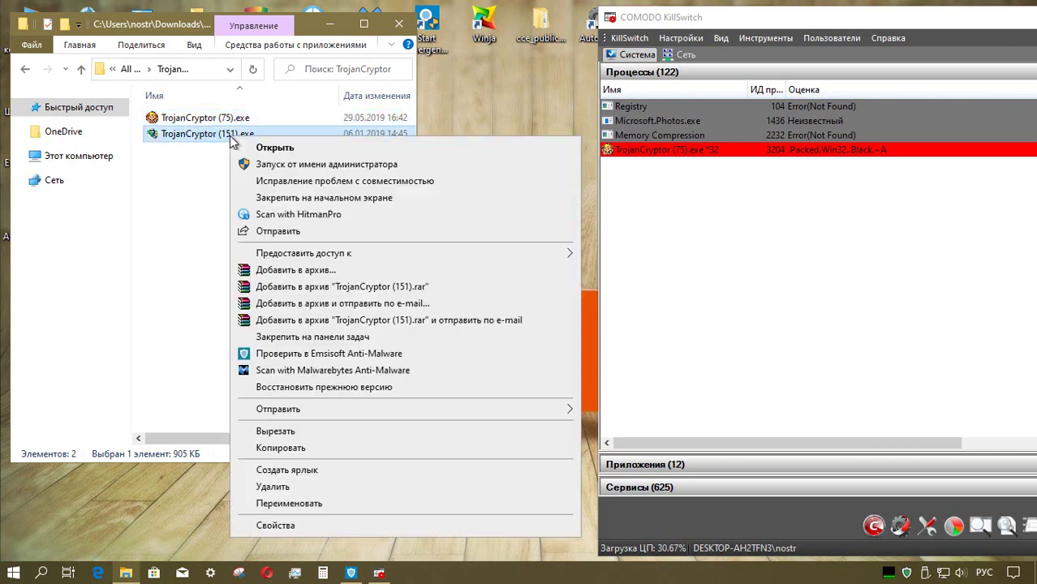
{"action": "left_click", "coordinate": [282, 164]}
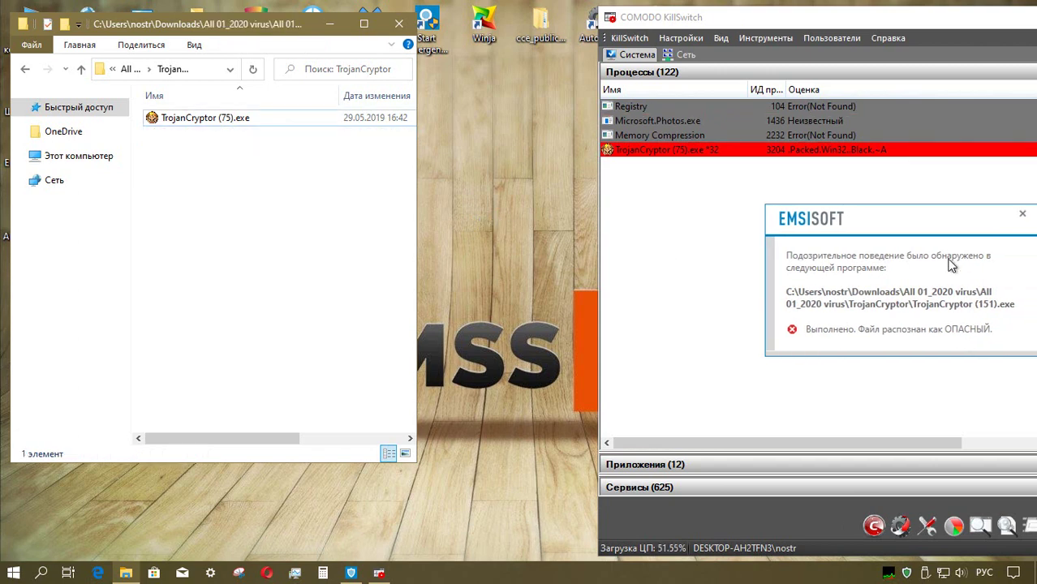
{"action": "left_click", "coordinate": [1021, 214]}
Step: Open the Others folder in All 01_2020 virus, try to run Others (1).exe as administrator and dismiss the error
{"action": "key", "text": "BackSpace"}
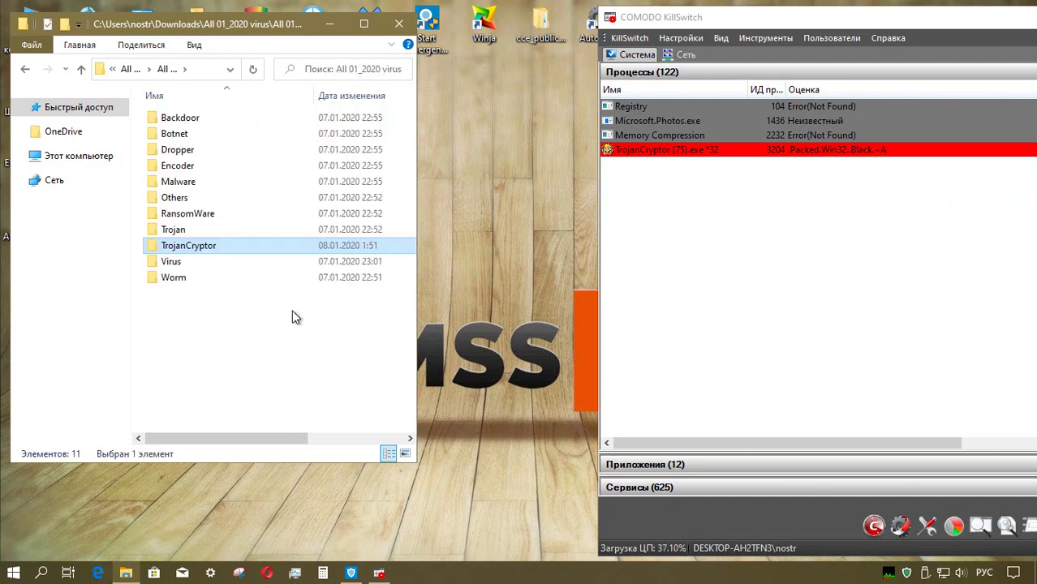
{"action": "double_click", "coordinate": [195, 238]}
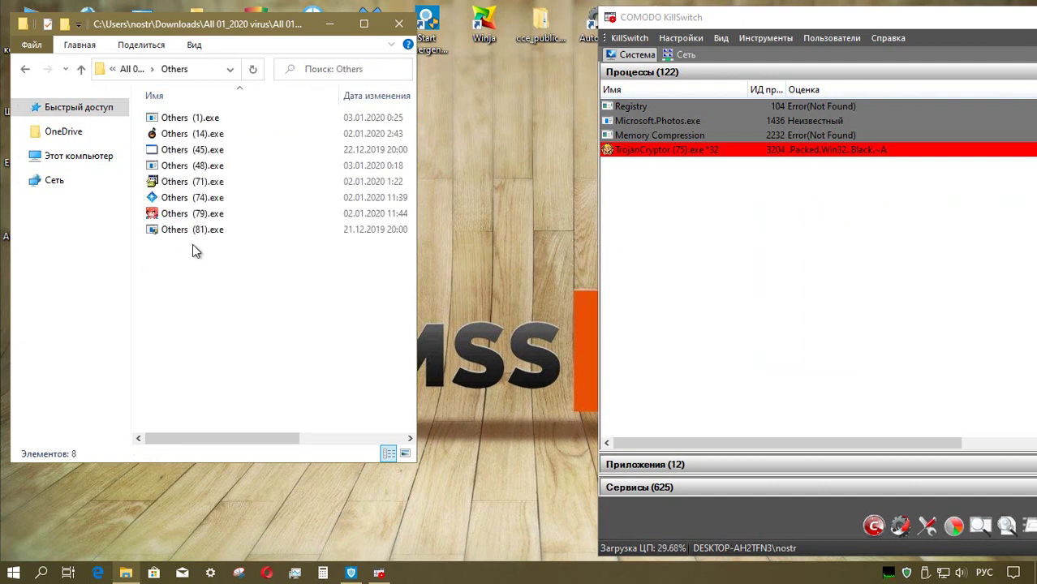
{"action": "right_click", "coordinate": [195, 120]}
{"action": "left_click", "coordinate": [244, 149]}
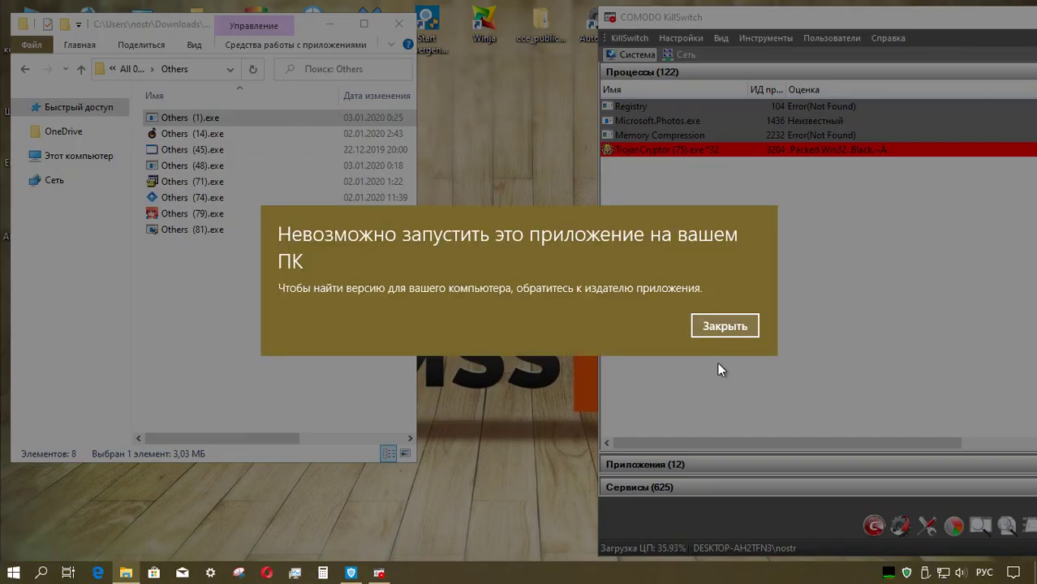
{"action": "left_click", "coordinate": [711, 328]}
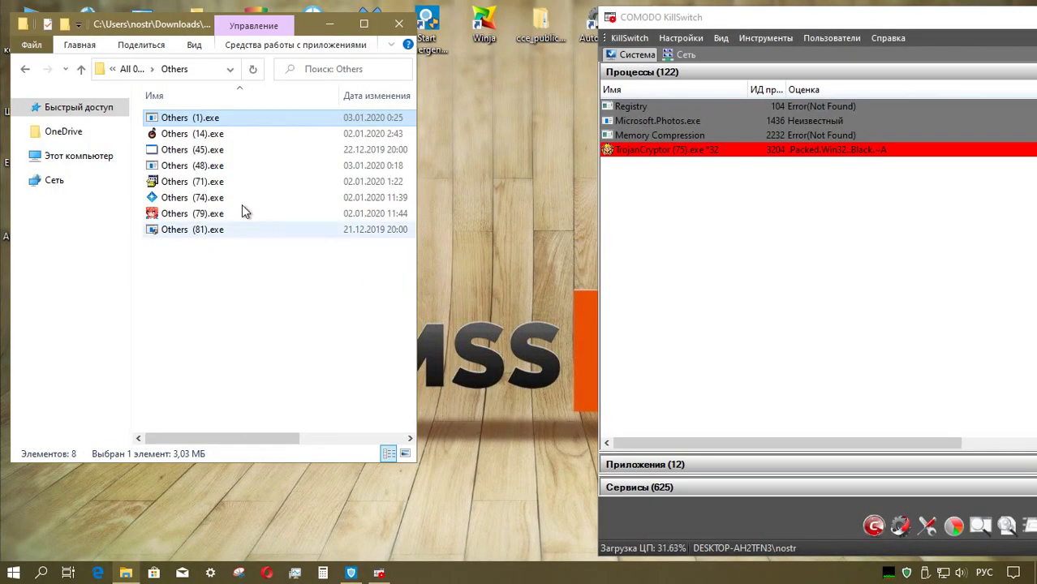
Step: Try to run Others (14).exe as administrator and dismiss the system error dialog
{"action": "right_click", "coordinate": [216, 134]}
{"action": "left_click", "coordinate": [274, 166]}
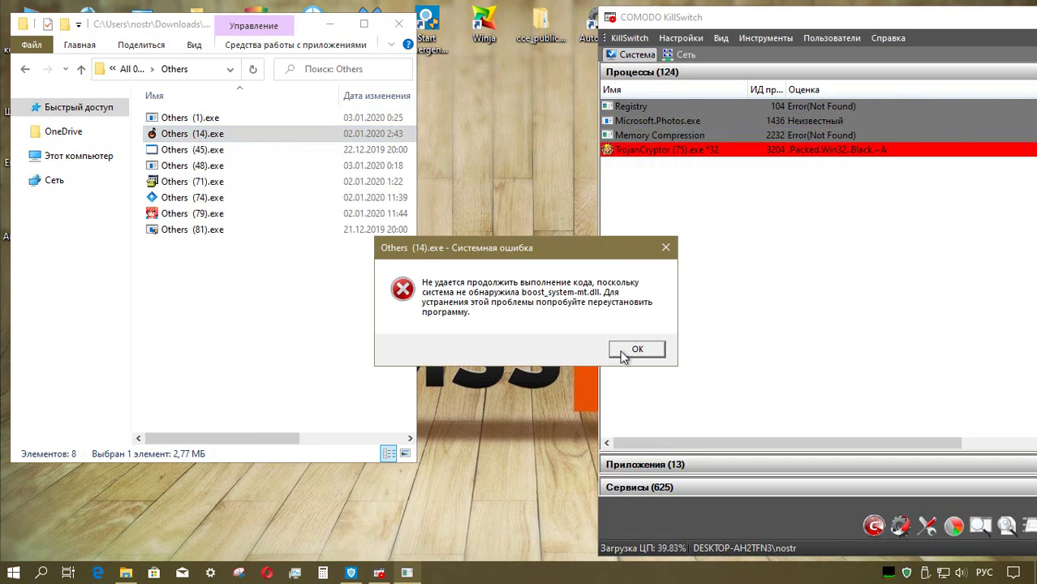
{"action": "left_click", "coordinate": [624, 350]}
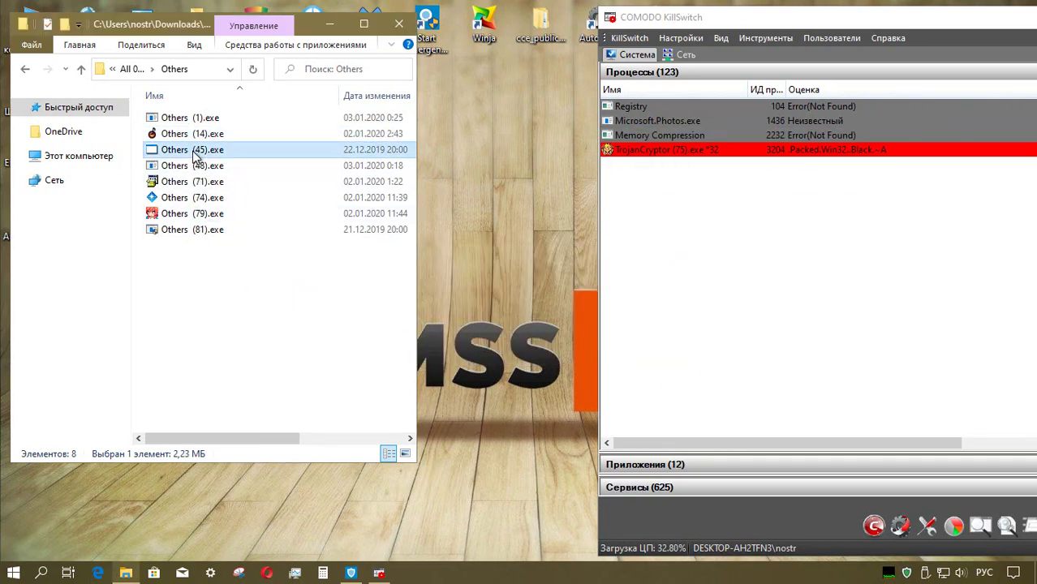
Step: Run Others (45).exe and Others (48).exe as administrator
{"action": "right_click", "coordinate": [192, 150]}
{"action": "left_click", "coordinate": [248, 181]}
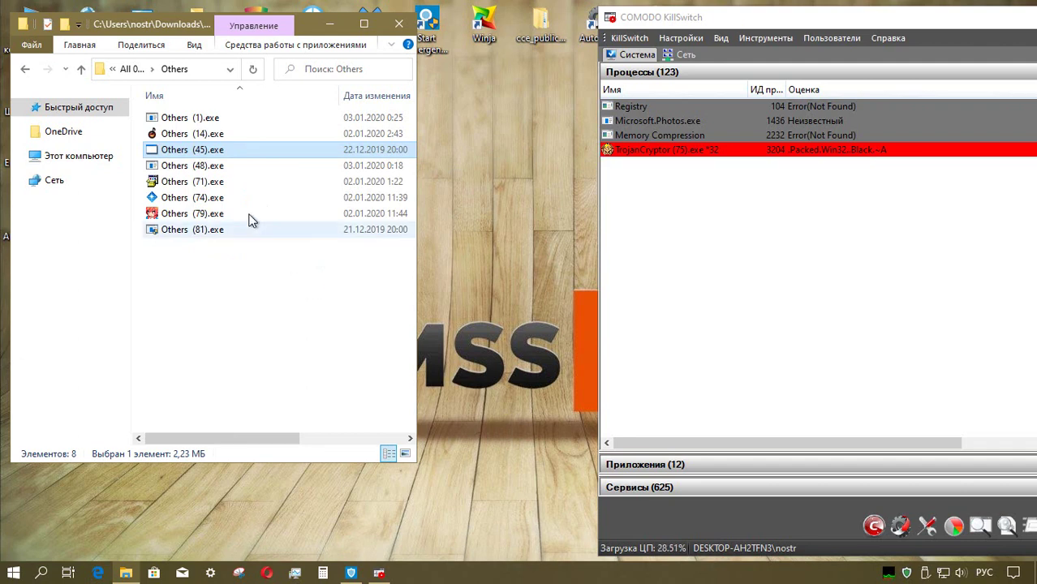
{"action": "right_click", "coordinate": [224, 162]}
{"action": "left_click", "coordinate": [274, 191]}
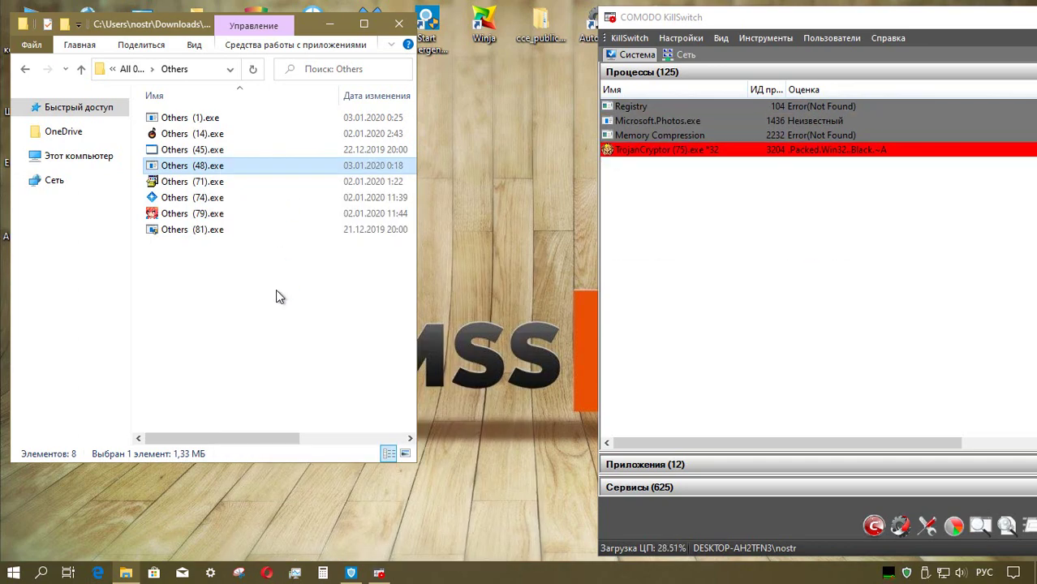
Step: Run Others (71).exe as administrator and decline copying the Sigmatel AC97 sound drivers
{"action": "right_click", "coordinate": [220, 180]}
{"action": "left_click", "coordinate": [276, 120]}
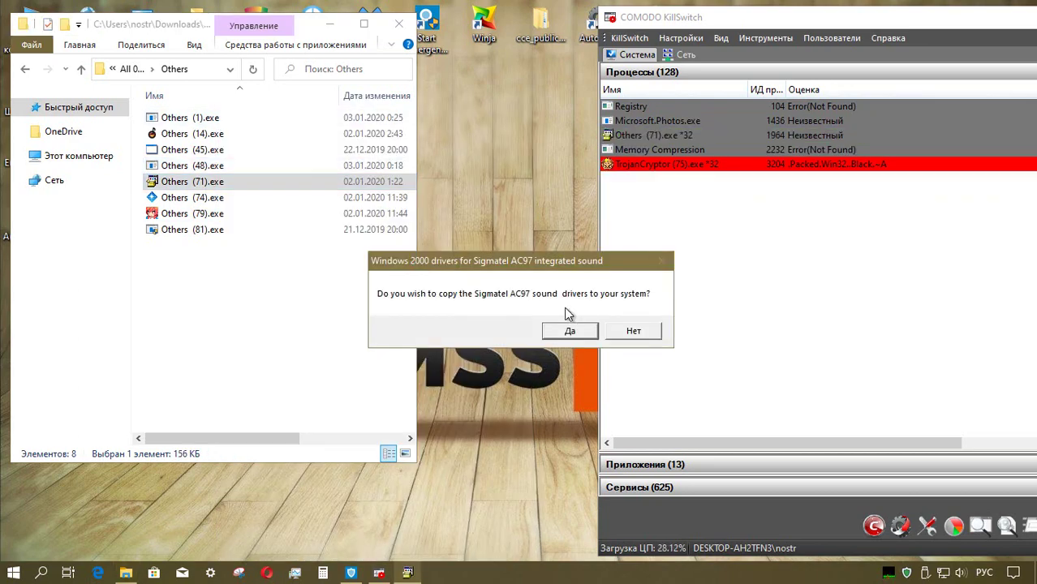
{"action": "left_click", "coordinate": [638, 335]}
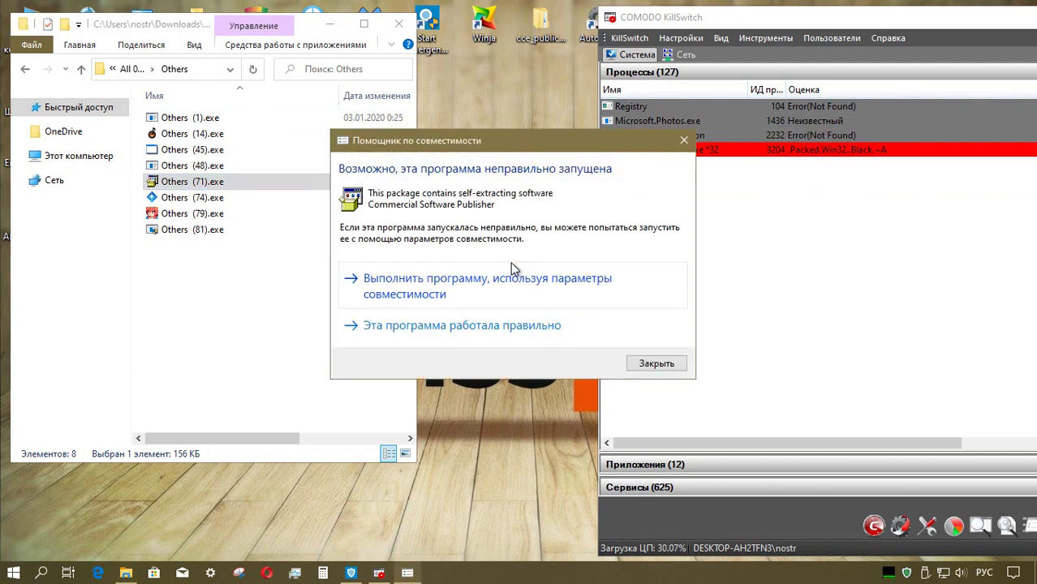
Step: Mark Others (71).exe as having worked correctly, then try to run Others (74).exe as administrator and dismiss the system error
{"action": "left_click", "coordinate": [569, 325]}
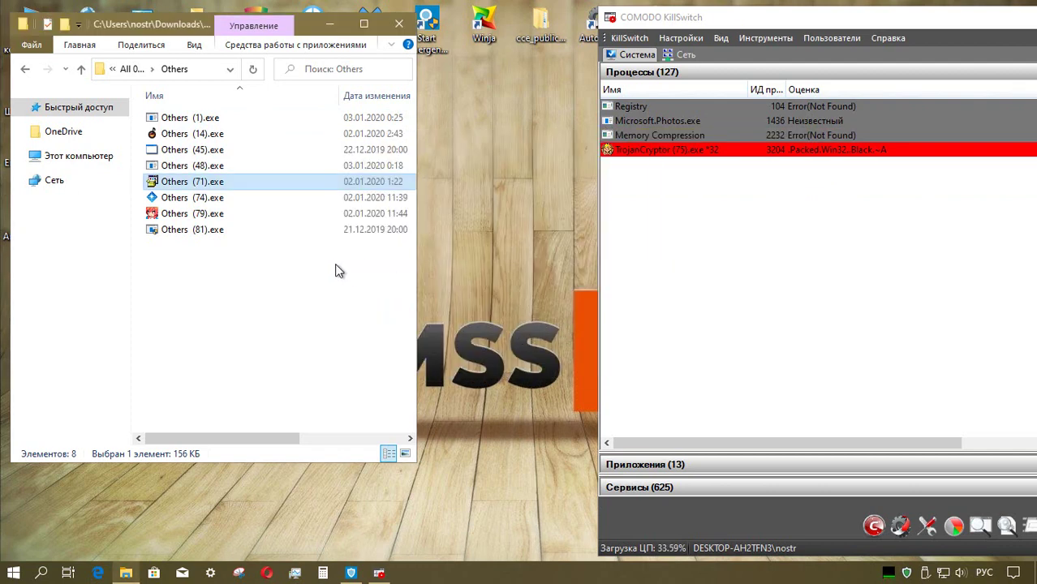
{"action": "right_click", "coordinate": [245, 200]}
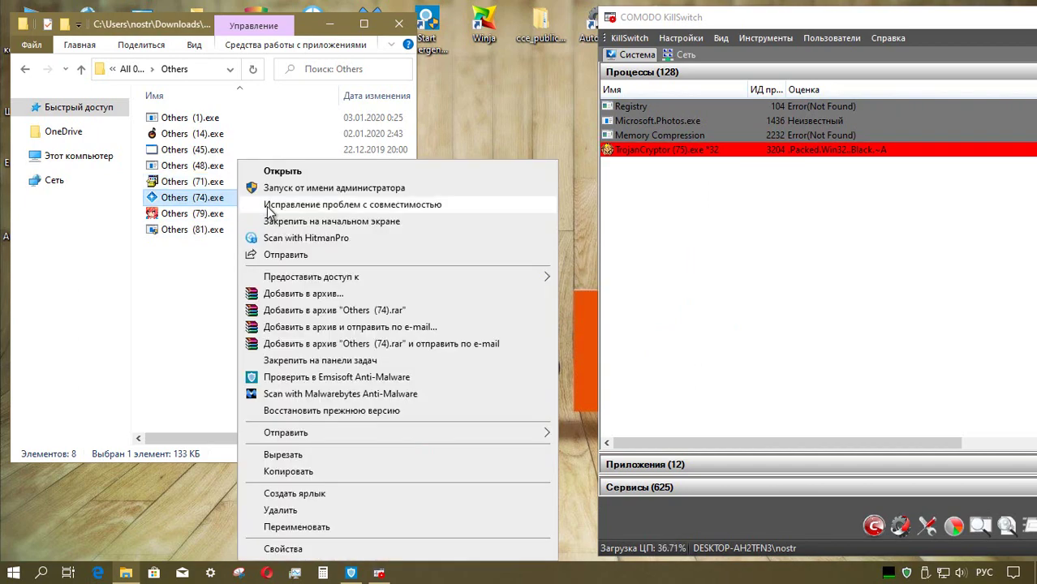
{"action": "left_click", "coordinate": [306, 194]}
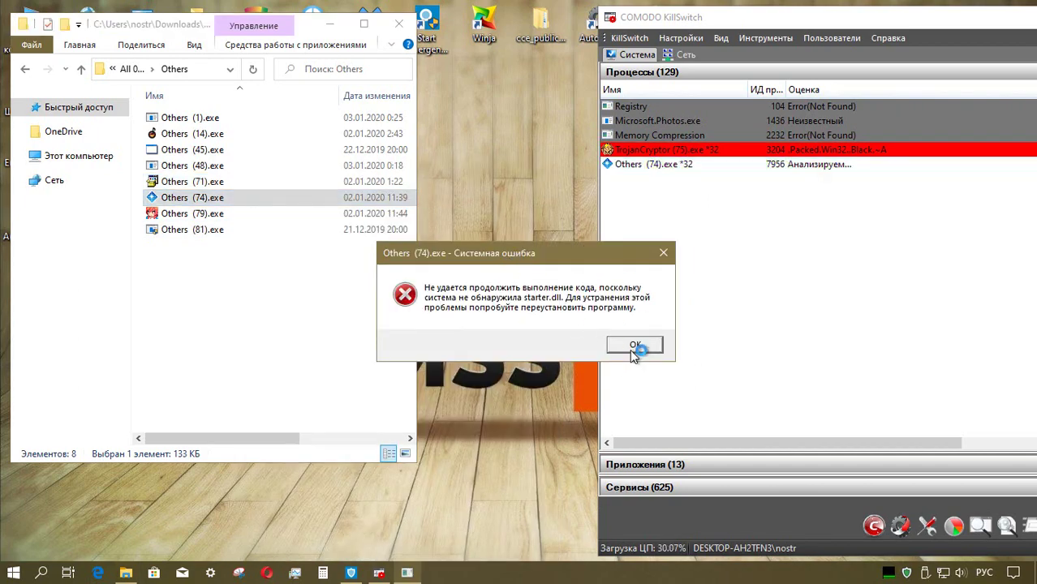
{"action": "left_click", "coordinate": [630, 348]}
Step: Run Others (79).exe and Others (81).exe as administrator
{"action": "left_click", "coordinate": [220, 215]}
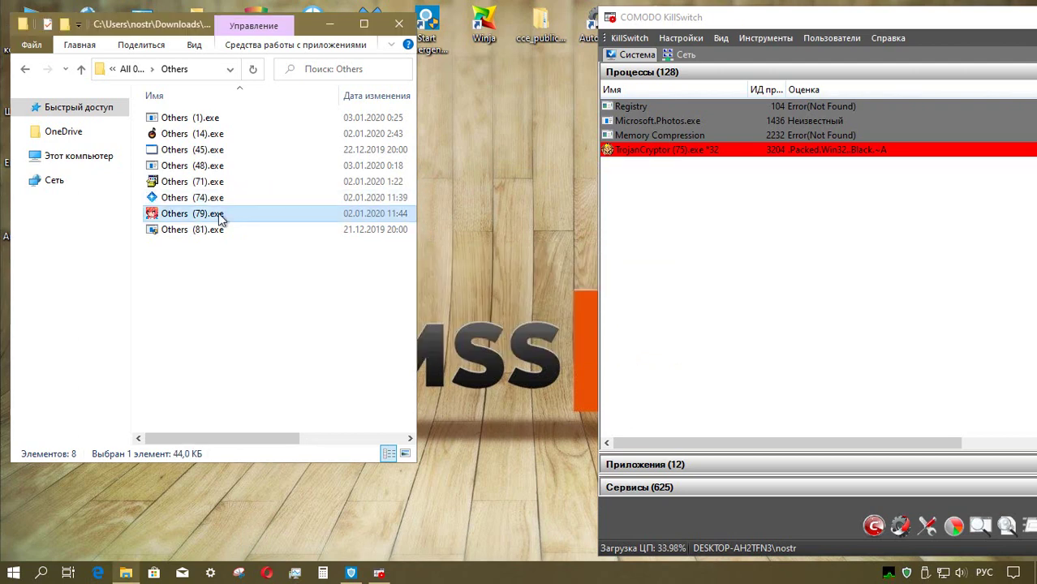
{"action": "right_click", "coordinate": [219, 215]}
{"action": "left_click", "coordinate": [270, 189]}
{"action": "left_click", "coordinate": [212, 231]}
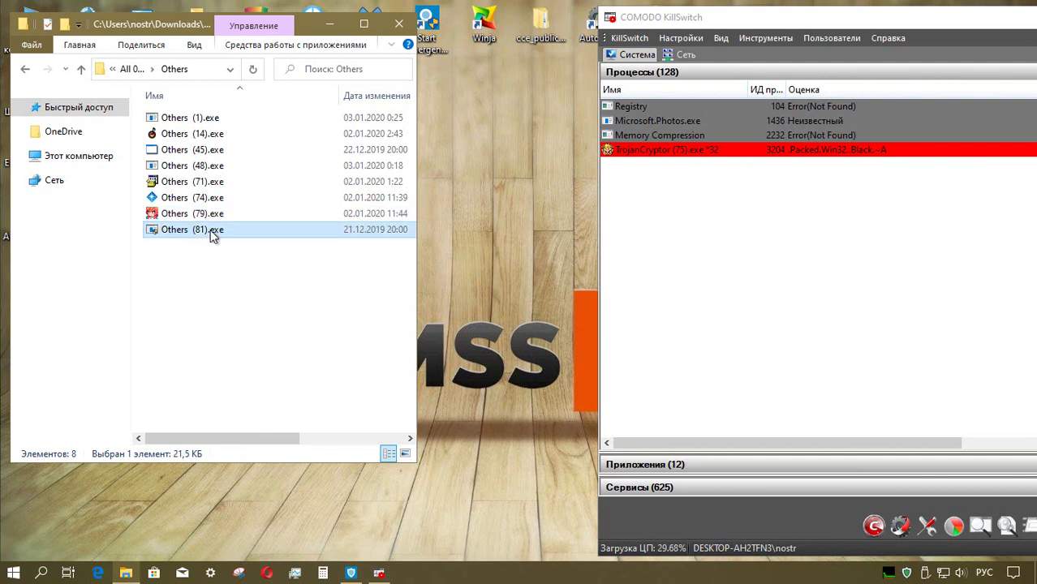
{"action": "right_click", "coordinate": [212, 233]}
{"action": "left_click", "coordinate": [243, 188]}
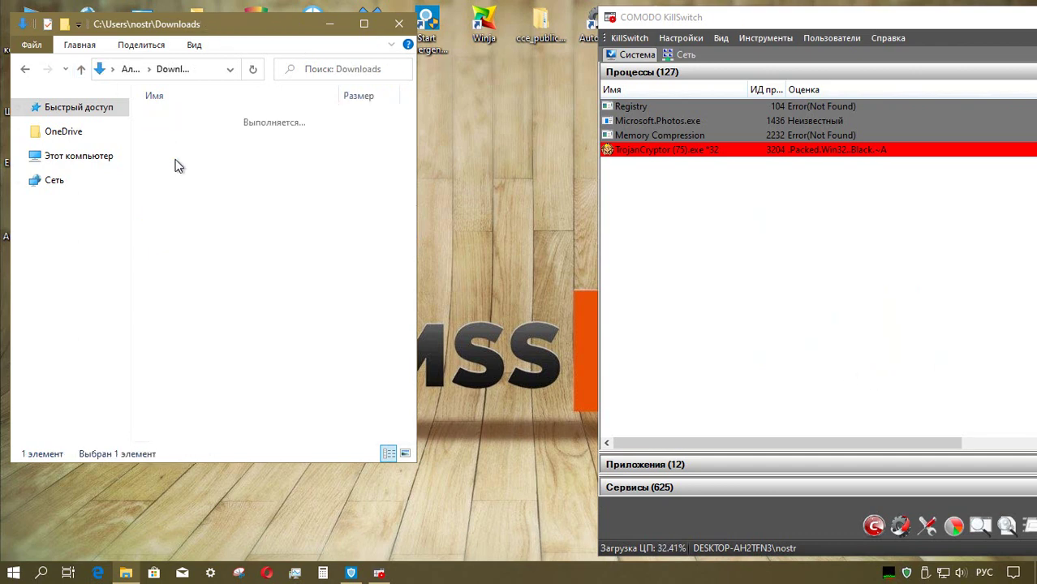
Step: Open the Type-1 (4440) folder inside Comss Encoder For Test 12177 in Downloads
{"action": "left_click", "coordinate": [252, 221]}
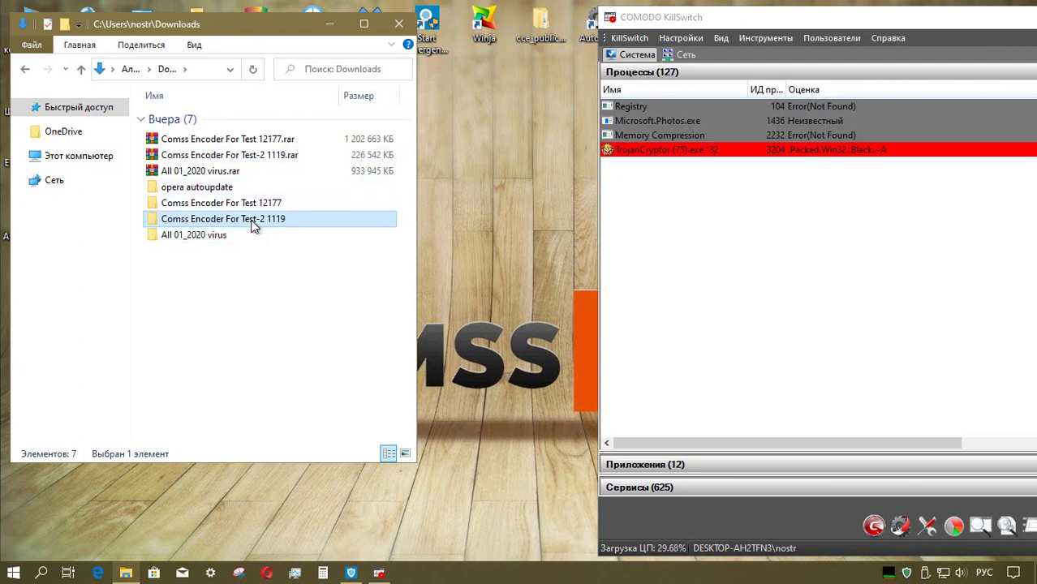
{"action": "double_click", "coordinate": [254, 204]}
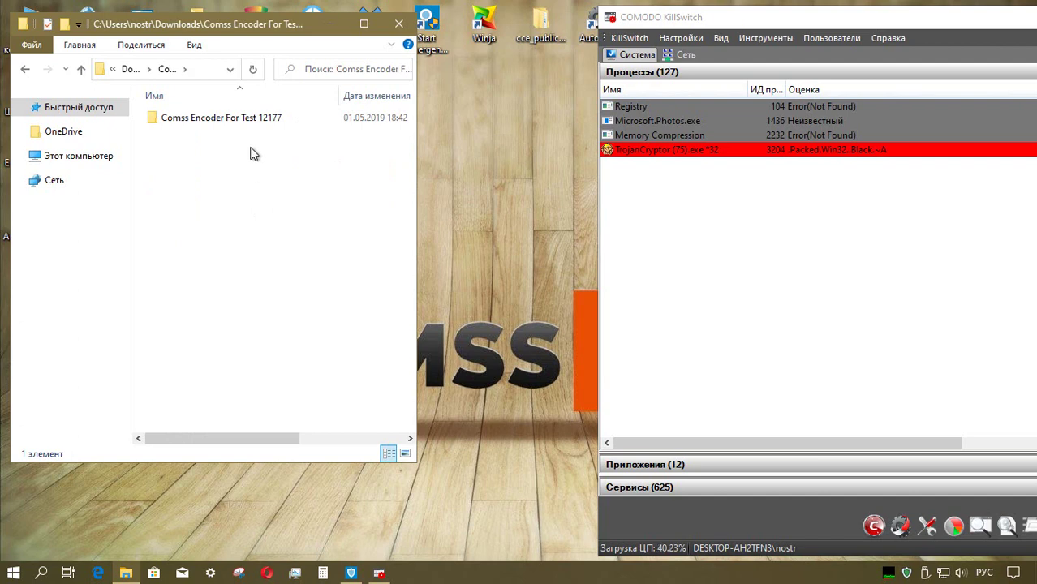
{"action": "double_click", "coordinate": [265, 121]}
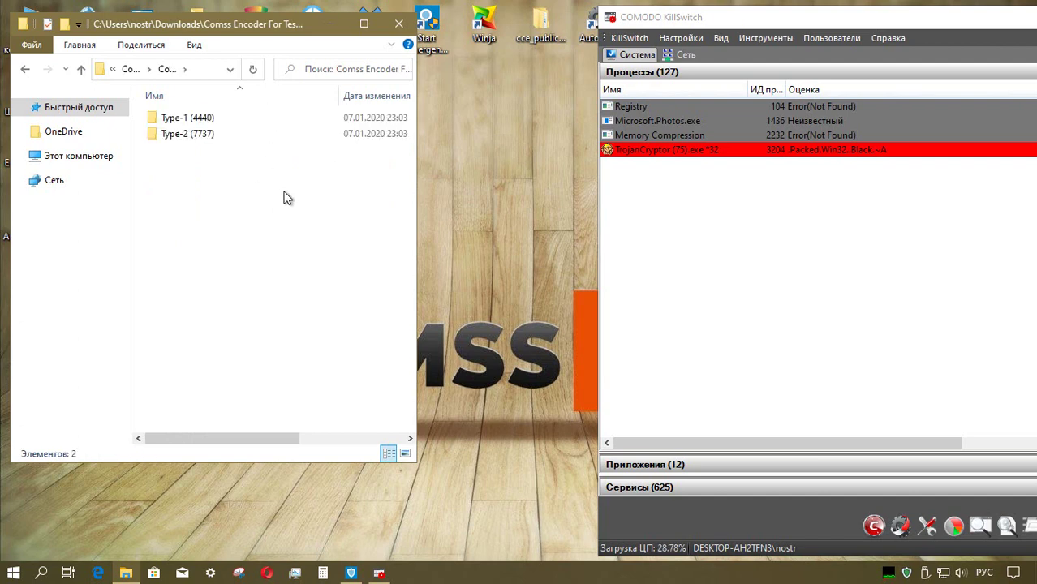
{"action": "double_click", "coordinate": [236, 118]}
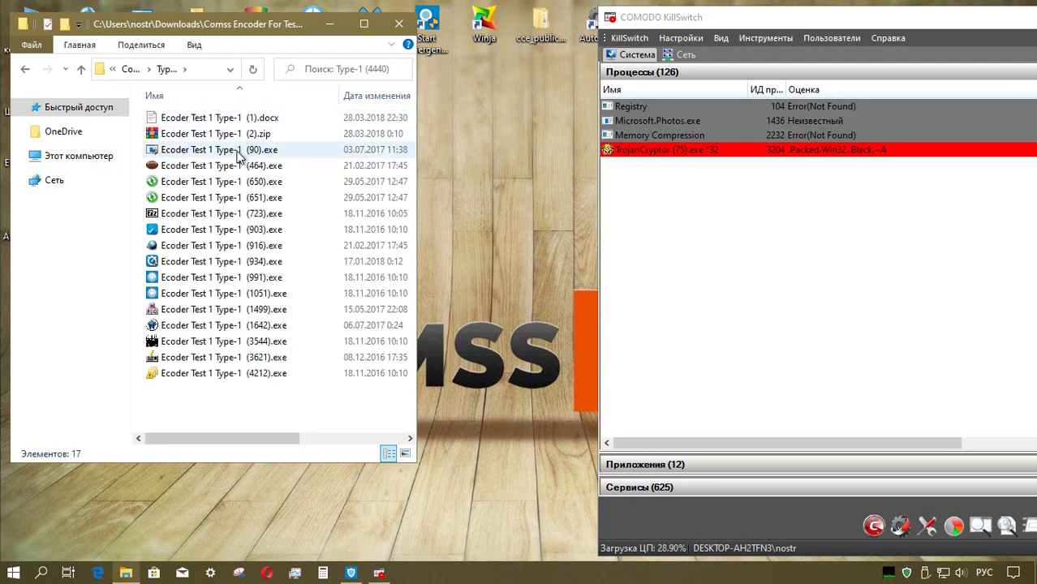
Step: Run Ecoder Test 1 Type-1 (90).exe as administrator and close the Emsisoft alert
{"action": "left_click", "coordinate": [231, 154]}
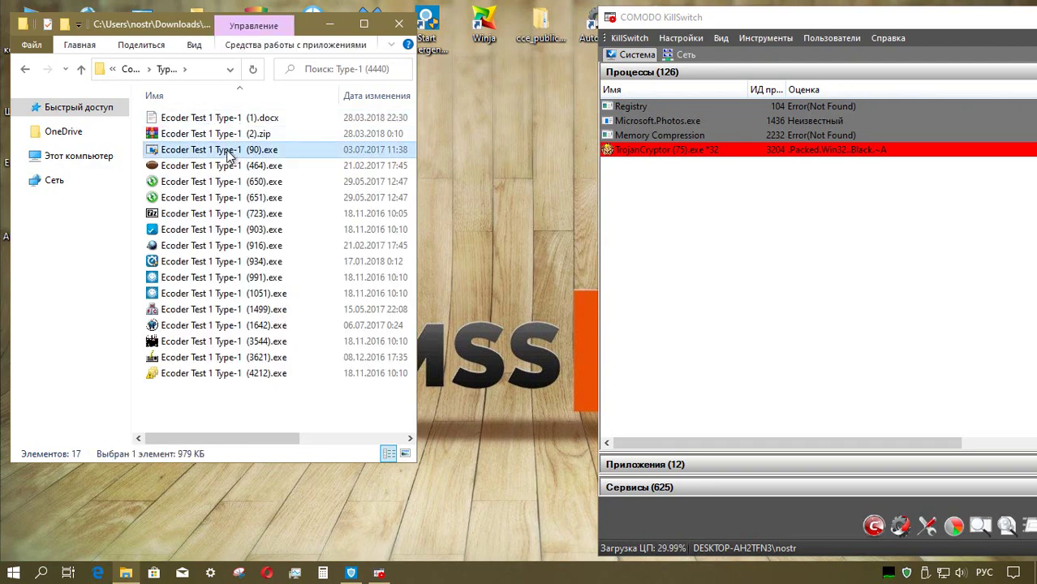
{"action": "right_click", "coordinate": [230, 156]}
{"action": "left_click", "coordinate": [312, 182]}
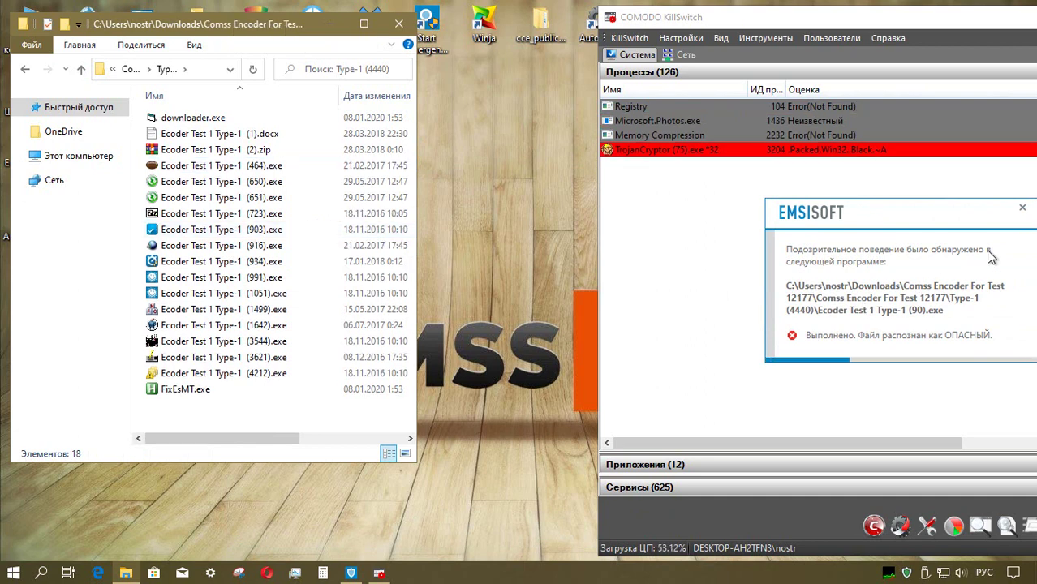
{"action": "left_click", "coordinate": [1026, 203]}
Step: Run Ecoder Test 1 Type-1 (464).exe and (650).exe, and close the Emsisoft alert
{"action": "right_click", "coordinate": [220, 165]}
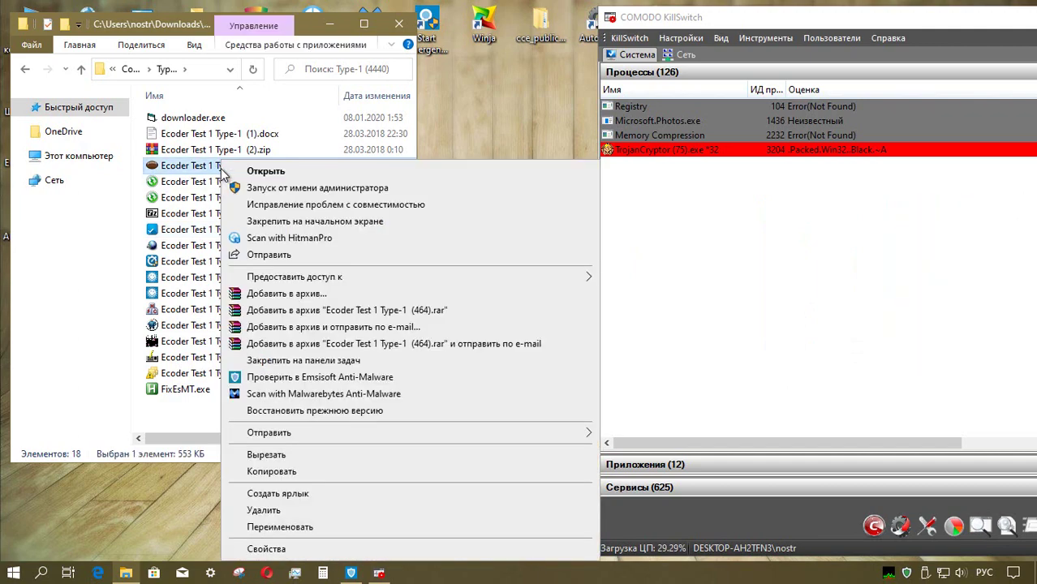
{"action": "left_click", "coordinate": [239, 171]}
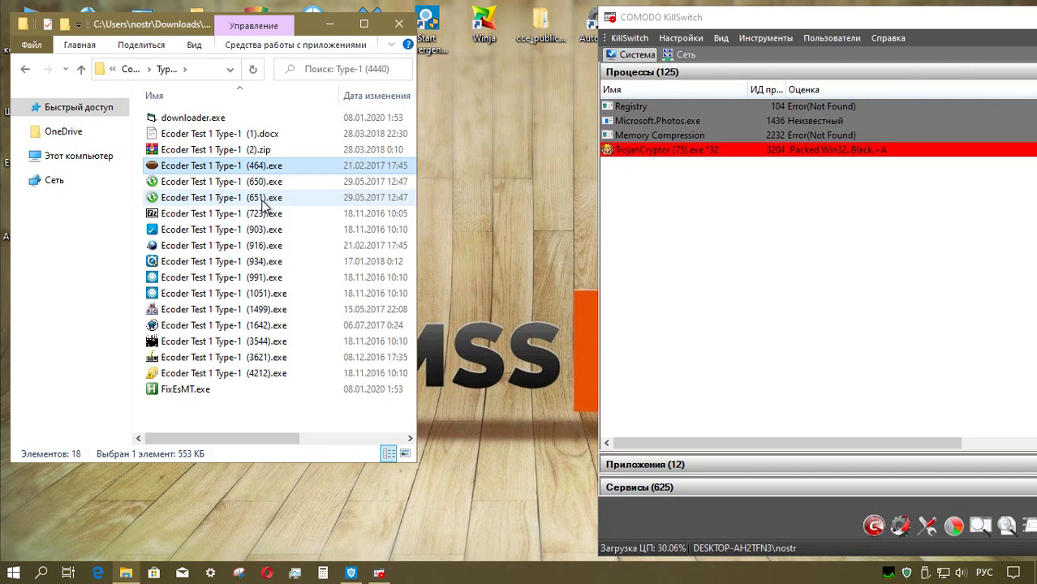
{"action": "right_click", "coordinate": [236, 182]}
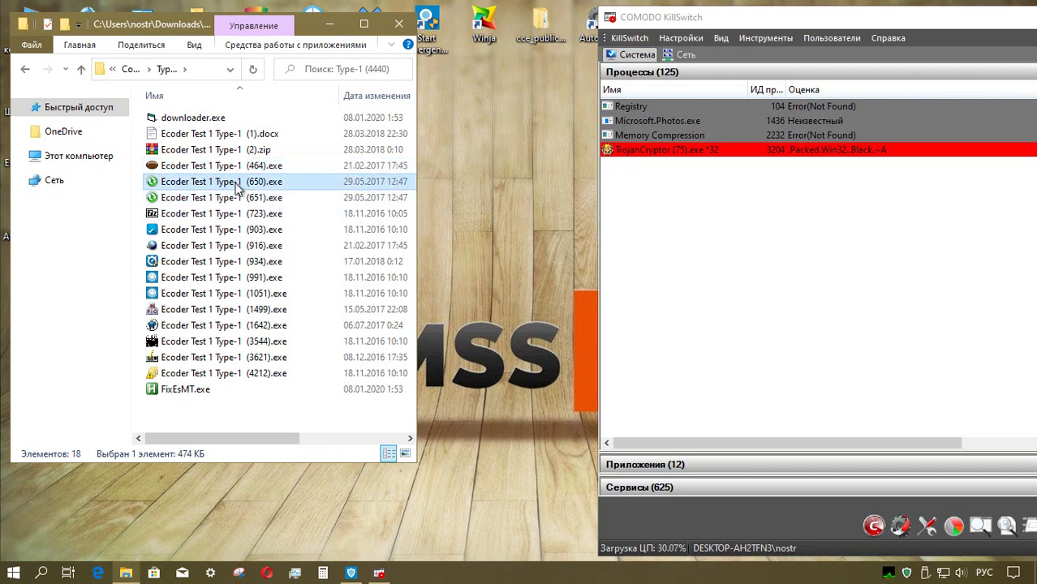
{"action": "left_click", "coordinate": [293, 192]}
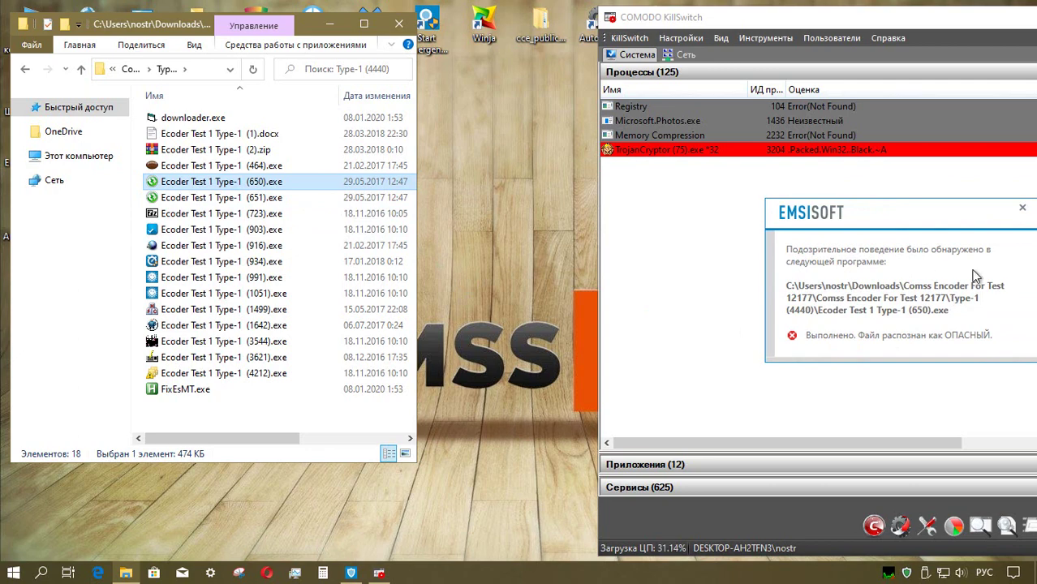
{"action": "left_click", "coordinate": [1022, 209]}
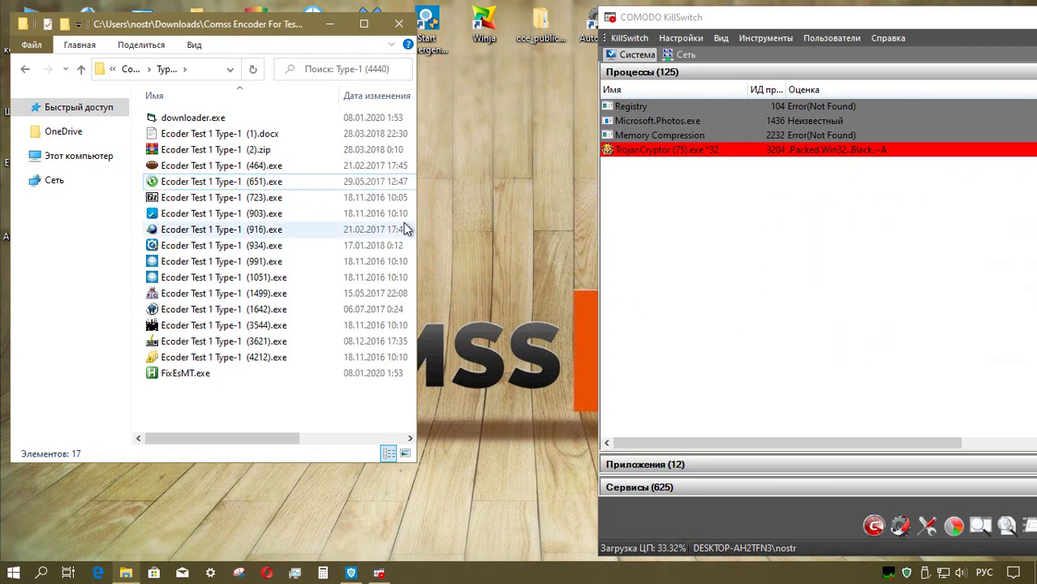
Step: Run Ecoder Test 1 Type-1 (651).exe as administrator and close the Emsisoft alert
{"action": "left_click", "coordinate": [259, 185]}
{"action": "right_click", "coordinate": [236, 188]}
{"action": "left_click", "coordinate": [297, 190]}
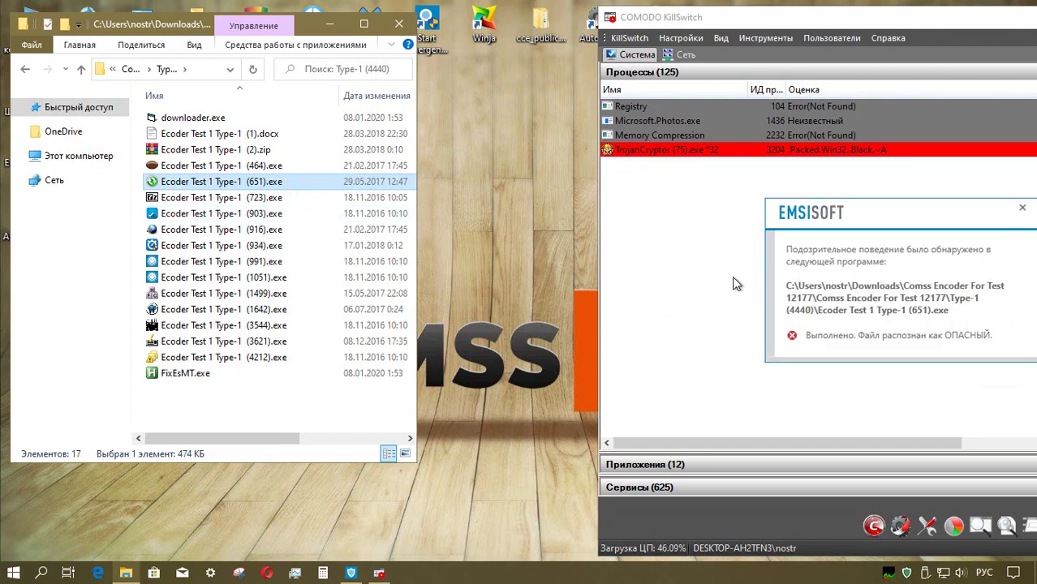
{"action": "left_click", "coordinate": [1021, 209]}
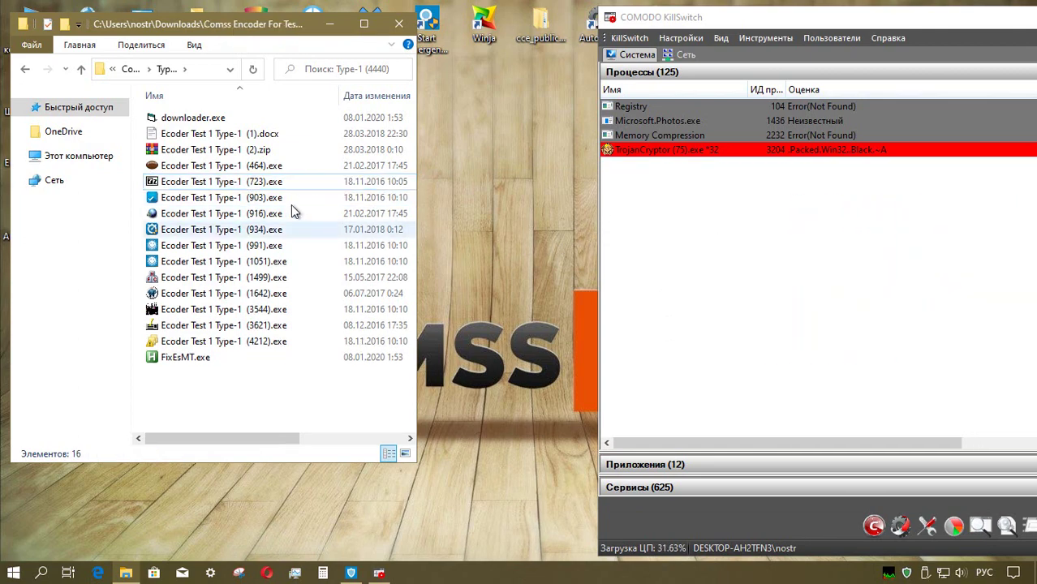
Step: Run Ecoder Test 1 Type-1 (723).exe and cancel its PuTTY Configuration window
{"action": "left_click", "coordinate": [243, 182]}
{"action": "right_click", "coordinate": [236, 182]}
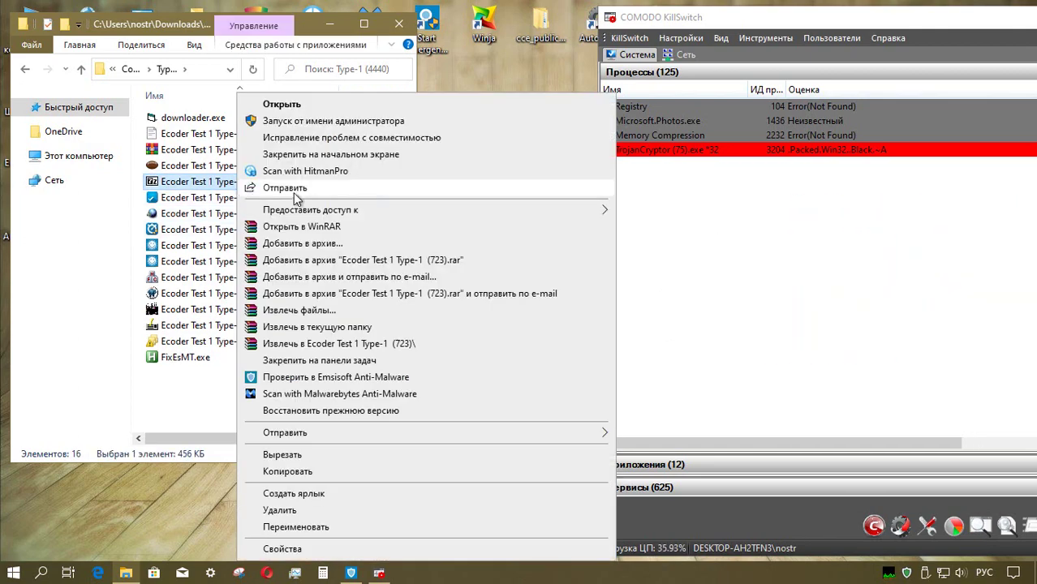
{"action": "left_click", "coordinate": [282, 104]}
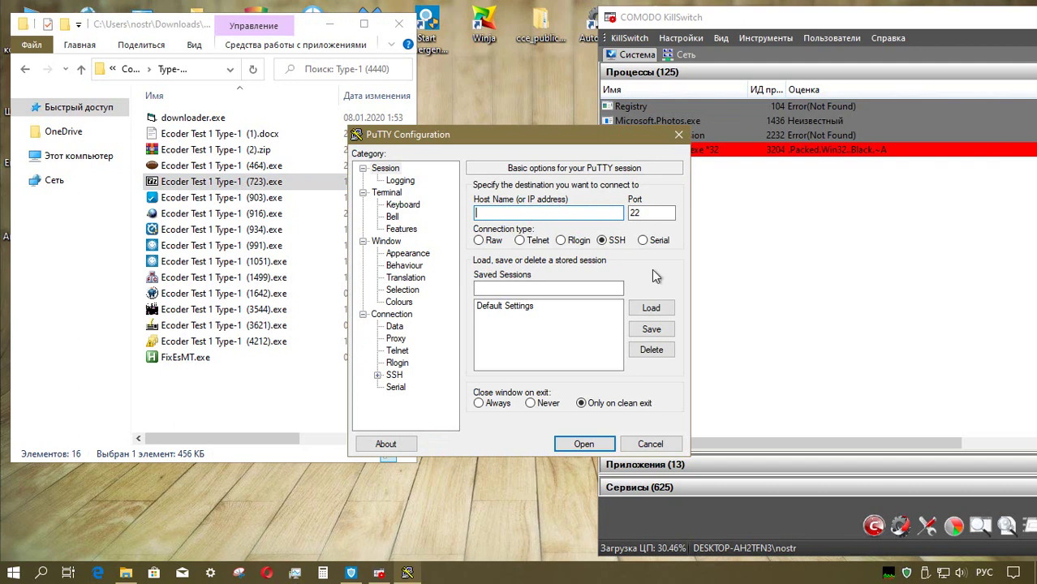
{"action": "left_click", "coordinate": [666, 446]}
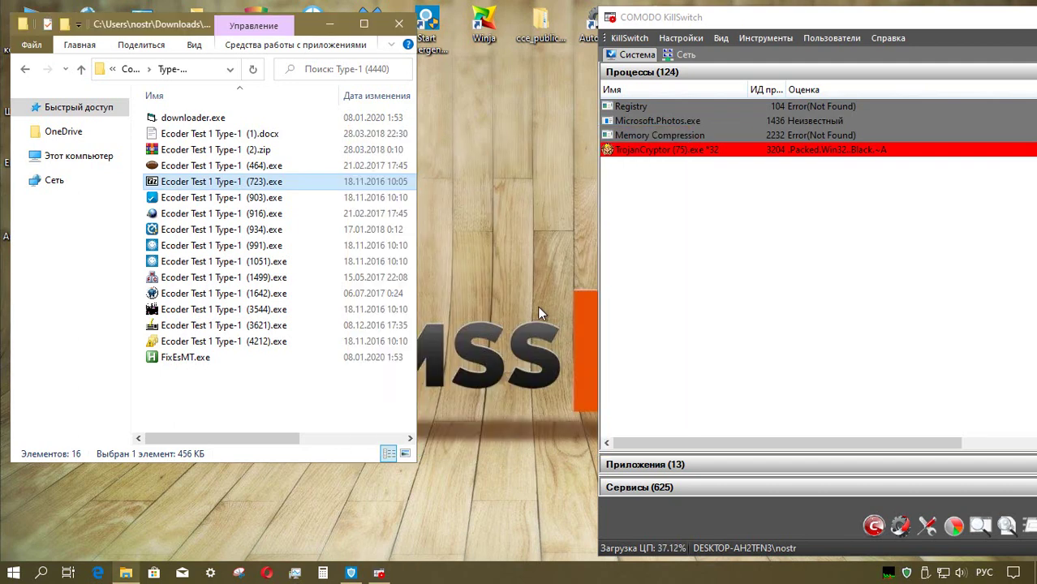
Step: Run Ecoder Test 1 Type-1 (903).exe and (916).exe as administrator
{"action": "left_click", "coordinate": [255, 198]}
{"action": "right_click", "coordinate": [255, 198]}
{"action": "left_click", "coordinate": [294, 190]}
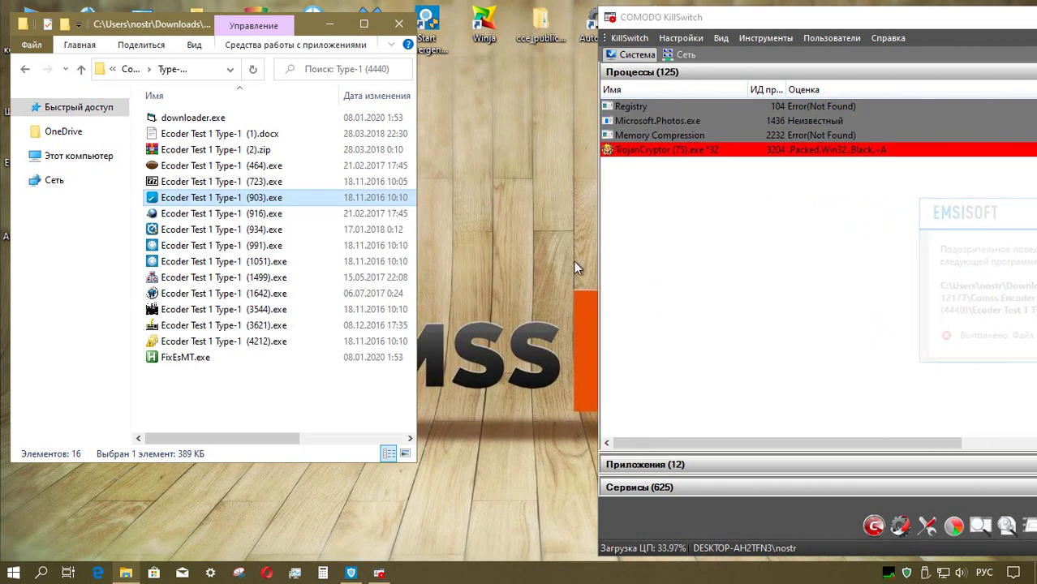
{"action": "right_click", "coordinate": [234, 199]}
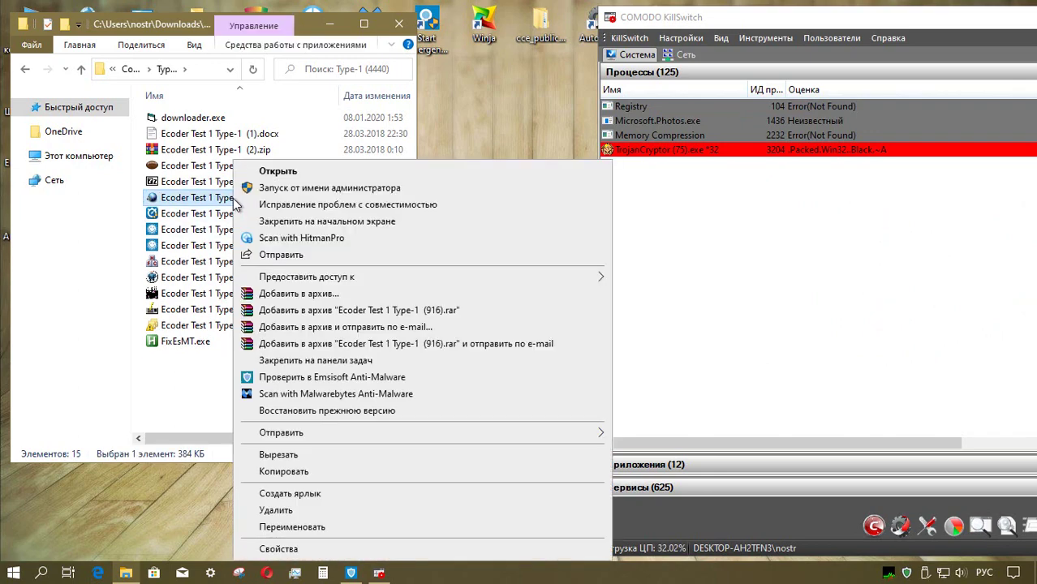
{"action": "left_click", "coordinate": [292, 185]}
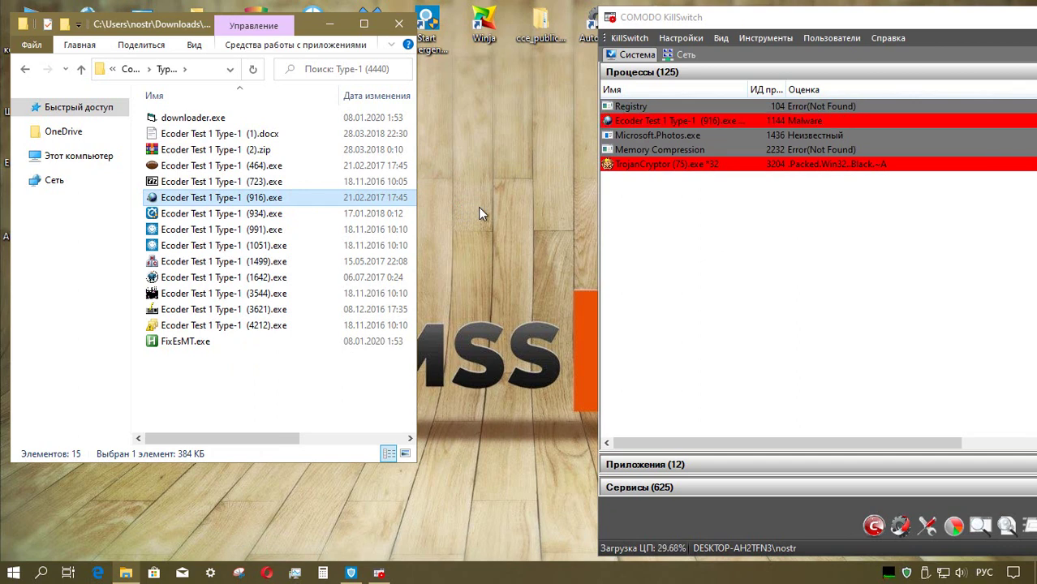
Step: Try to run Ecoder Test 1 Type-1 (934).exe as administrator and dismiss the missing Main.exe message
{"action": "right_click", "coordinate": [225, 216]}
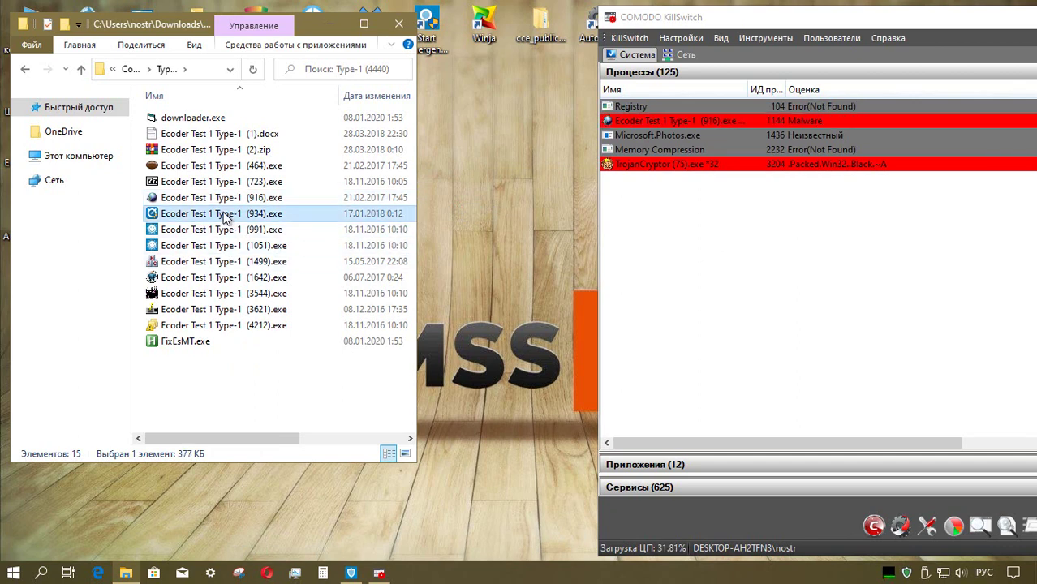
{"action": "left_click", "coordinate": [304, 188]}
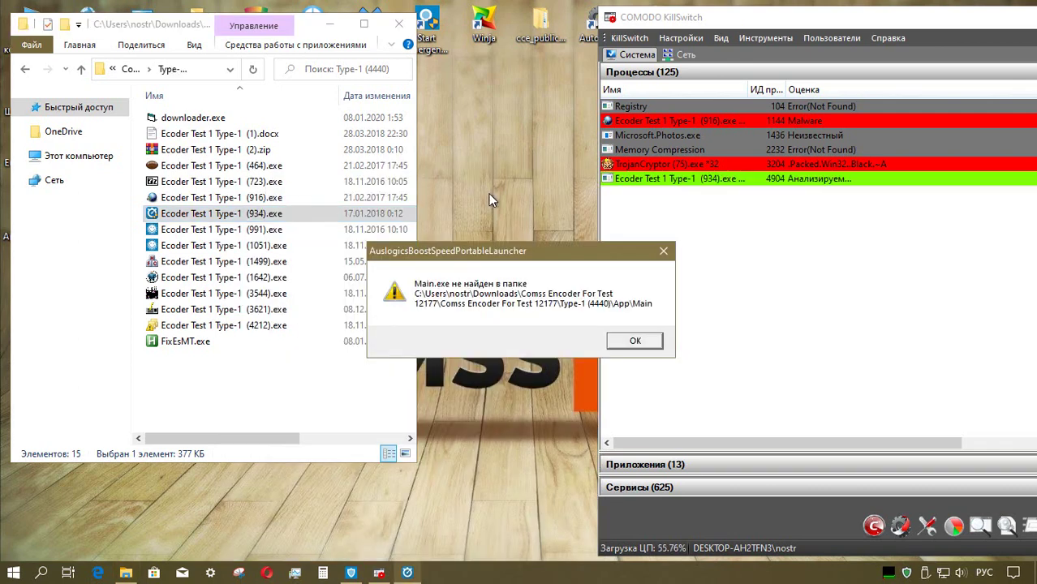
{"action": "left_click", "coordinate": [637, 342]}
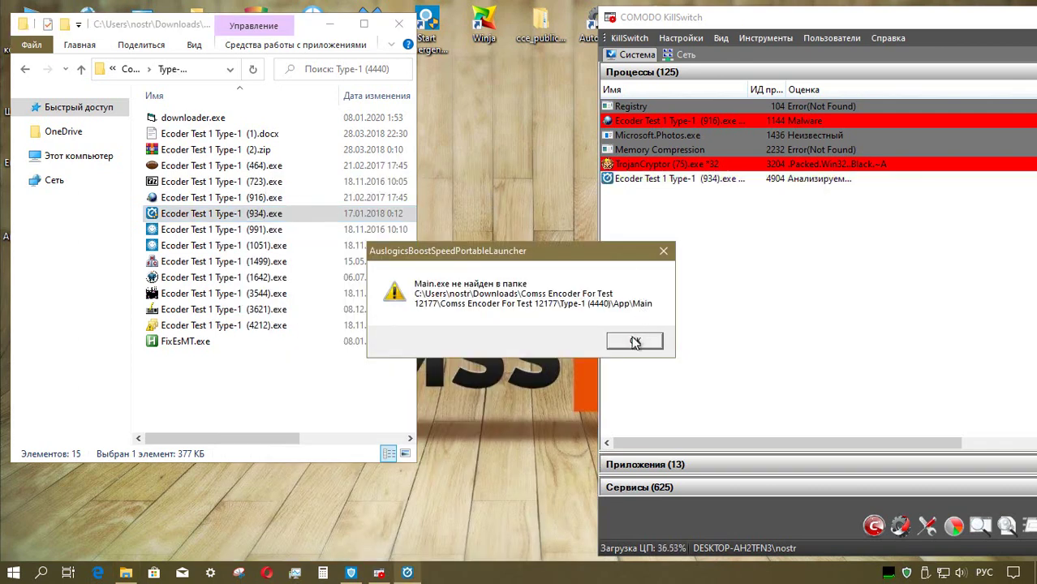
{"action": "left_click", "coordinate": [635, 342]}
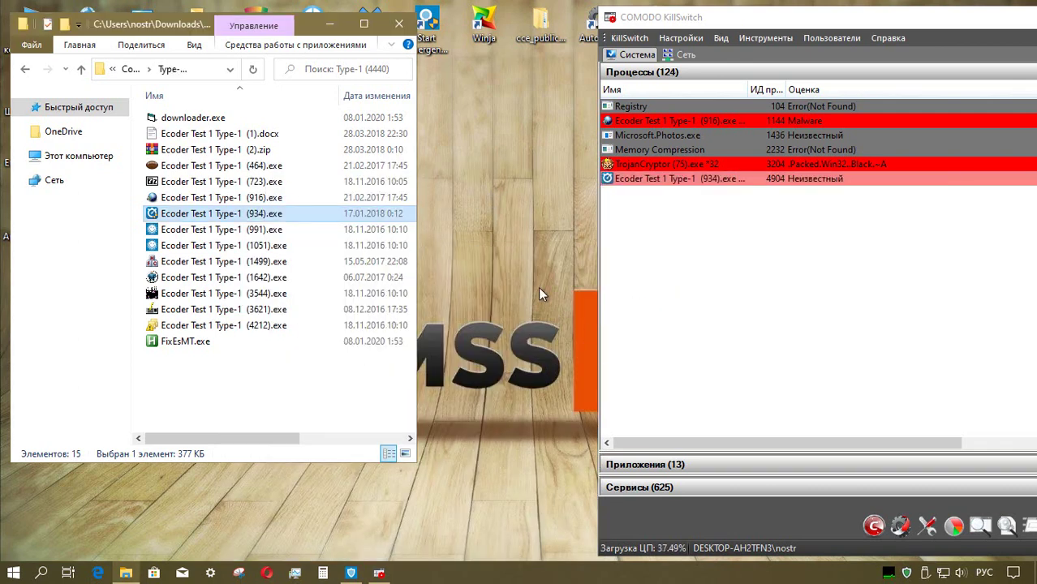
Step: Run Ecoder Test 1 Type-1 (991).exe as administrator, close its Emsisoft alert, and run (1051).exe as administrator
{"action": "right_click", "coordinate": [224, 230]}
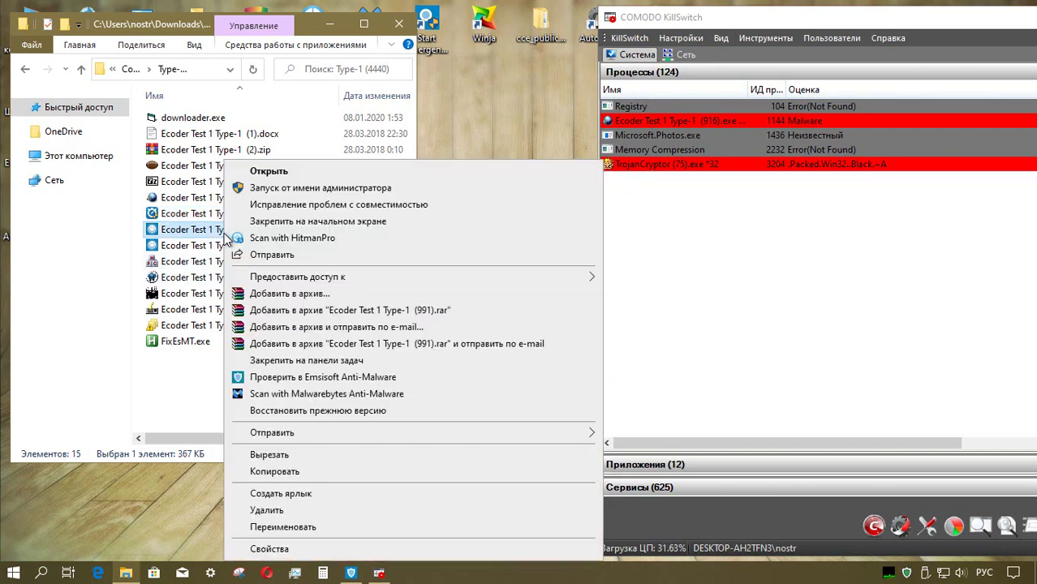
{"action": "left_click", "coordinate": [313, 189]}
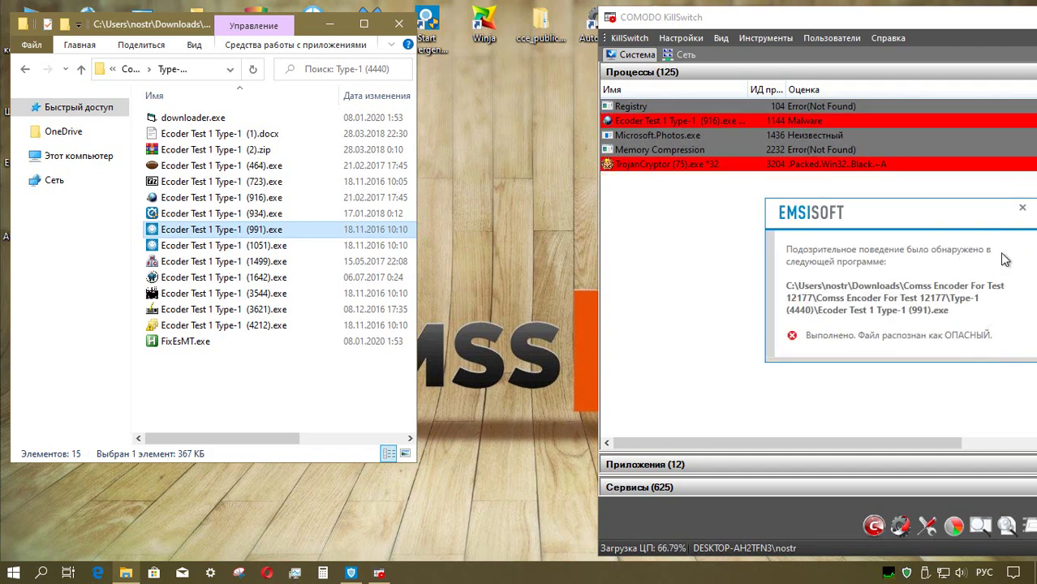
{"action": "left_click", "coordinate": [1023, 208]}
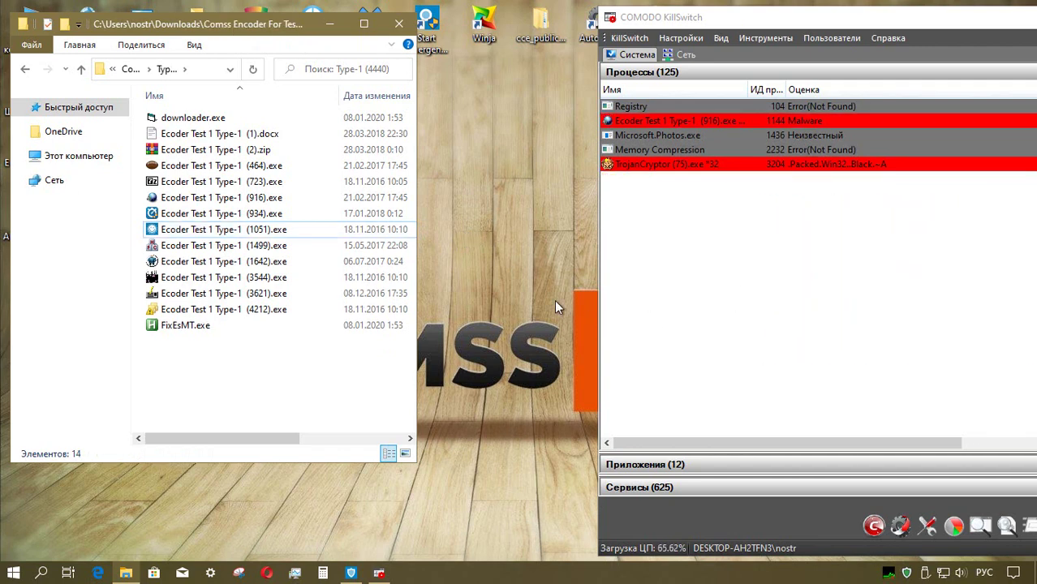
{"action": "left_click", "coordinate": [252, 230]}
{"action": "right_click", "coordinate": [252, 233]}
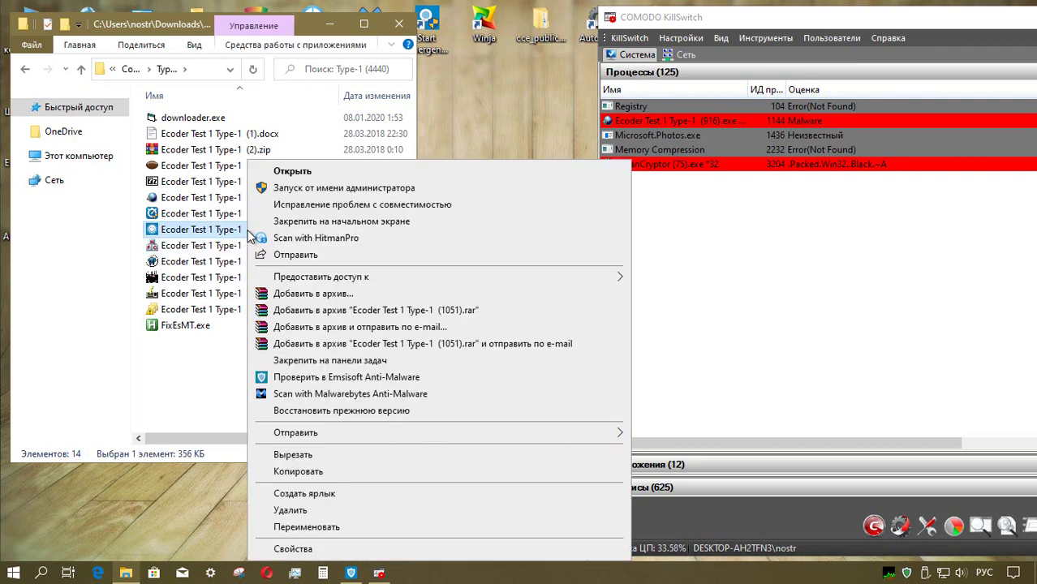
{"action": "left_click", "coordinate": [308, 187]}
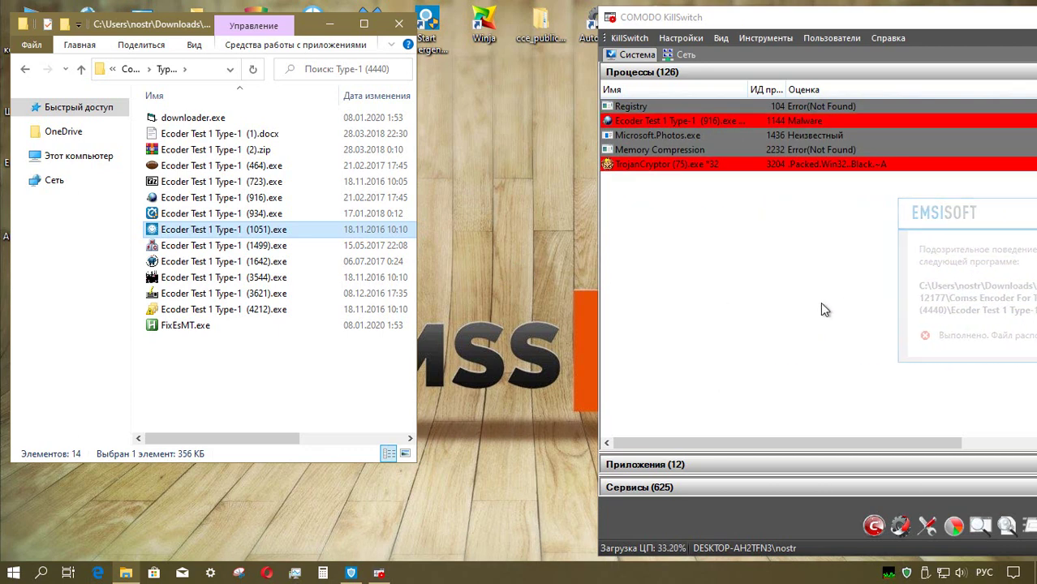
Step: Run Ecoder Test 1 Type-1 (1499).exe and (1642).exe as administrator
{"action": "left_click", "coordinate": [242, 232]}
{"action": "right_click", "coordinate": [242, 232]}
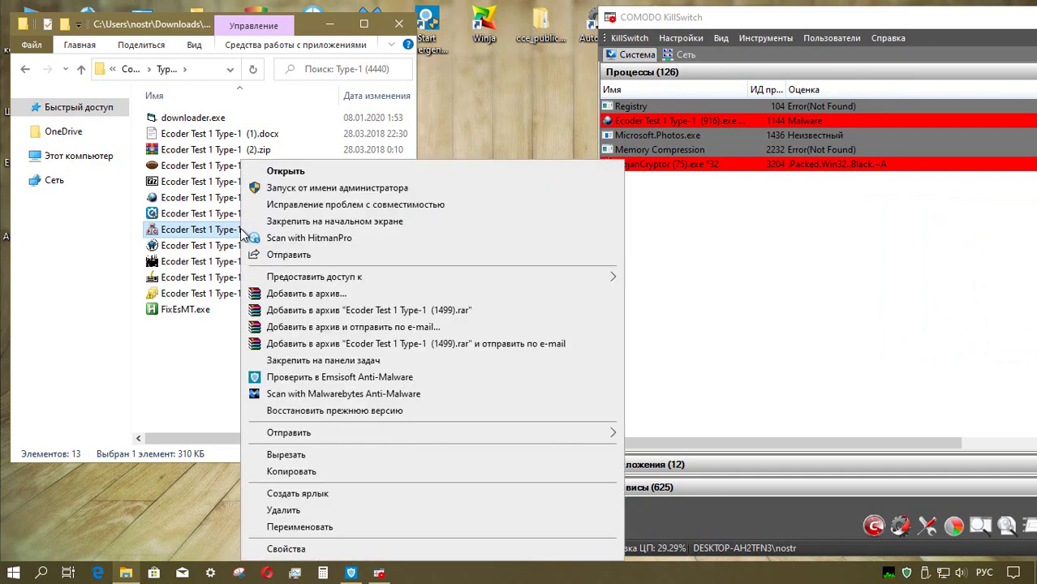
{"action": "left_click", "coordinate": [337, 188]}
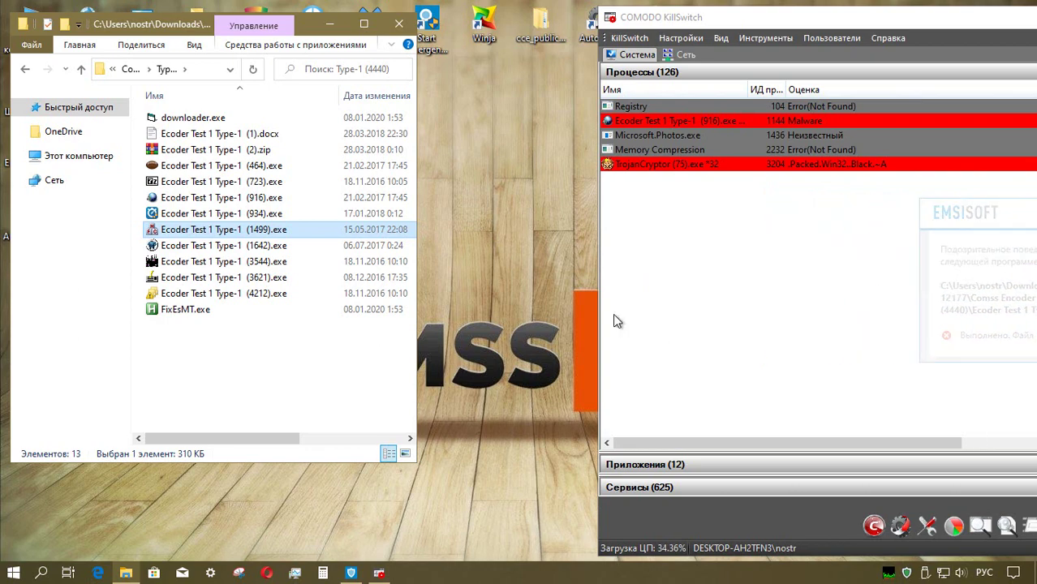
{"action": "left_click", "coordinate": [230, 230]}
{"action": "right_click", "coordinate": [231, 233]}
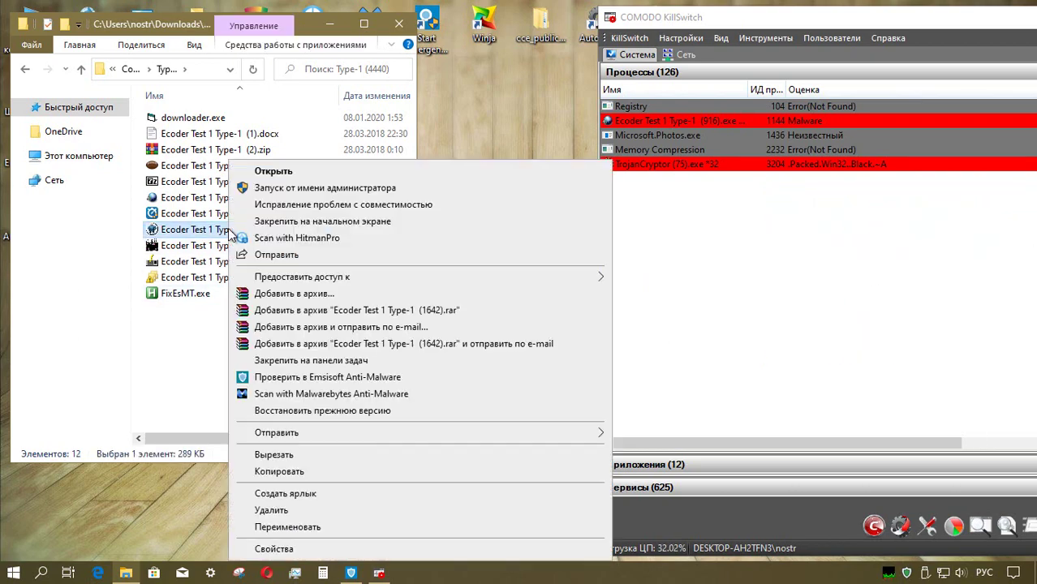
{"action": "left_click", "coordinate": [292, 187]}
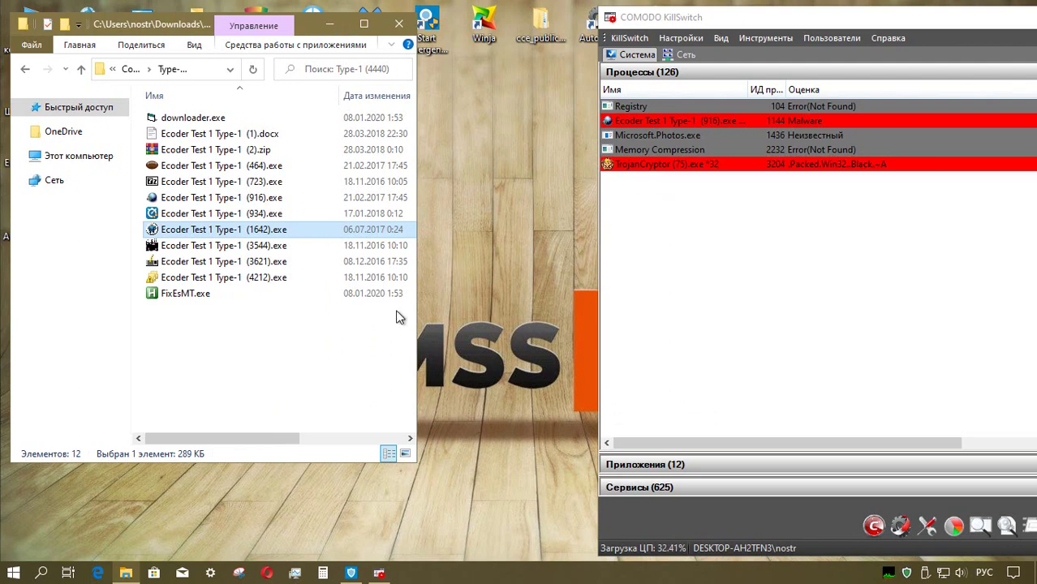
Step: Run Ecoder Test 1 Type-1 (3544).exe and (3621).exe as administrator, dismissing the incompatible-app message and the Emsisoft alert
{"action": "right_click", "coordinate": [236, 245]}
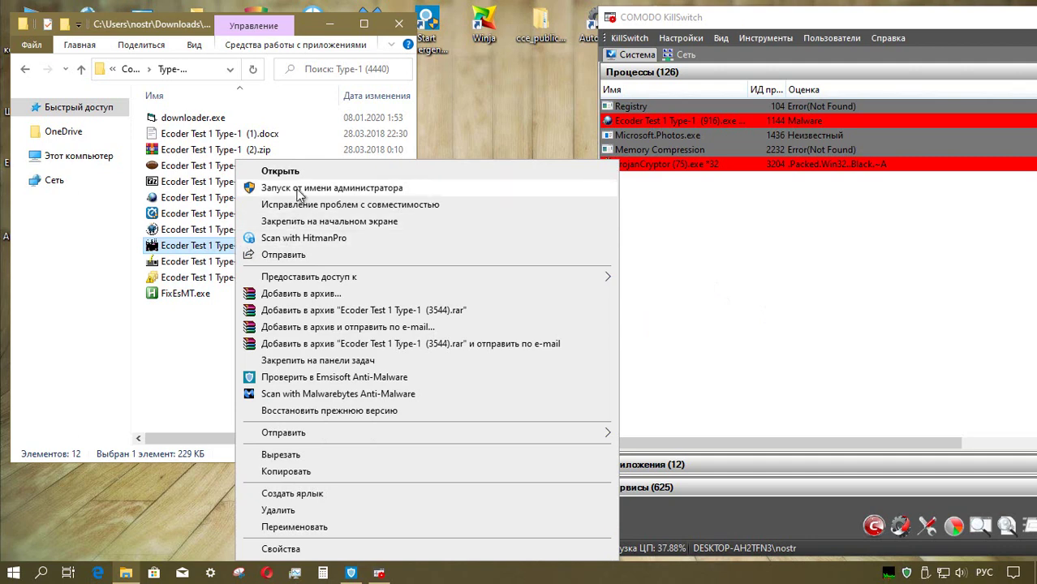
{"action": "left_click", "coordinate": [298, 189]}
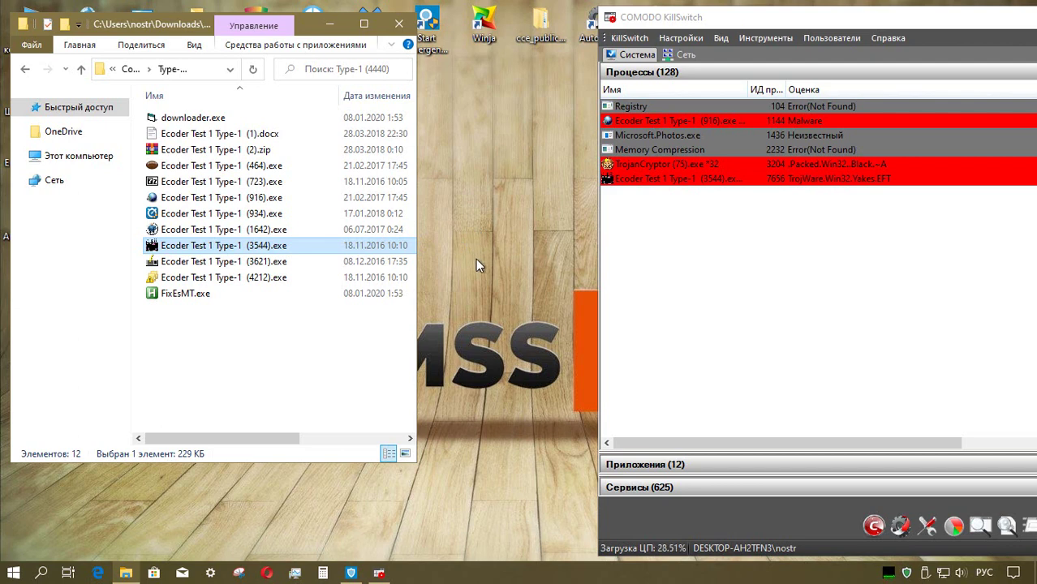
{"action": "left_click", "coordinate": [244, 263]}
{"action": "right_click", "coordinate": [245, 268]}
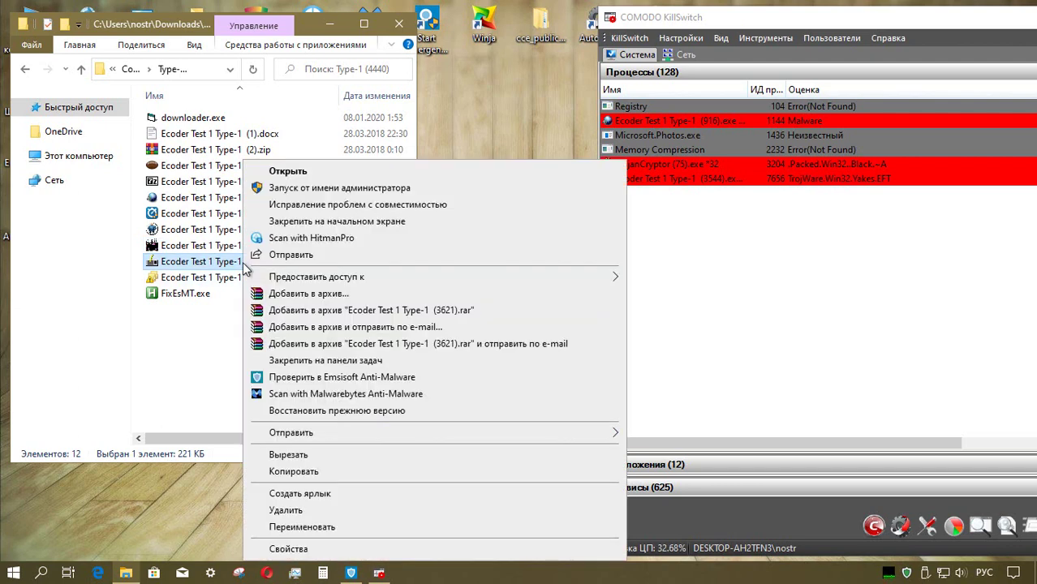
{"action": "left_click", "coordinate": [314, 185]}
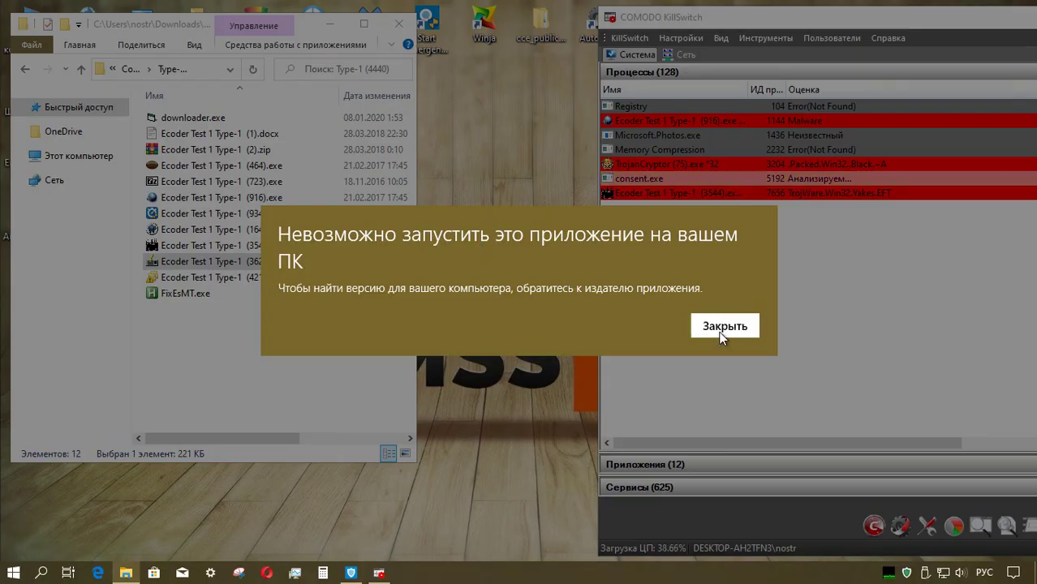
{"action": "left_click", "coordinate": [725, 325]}
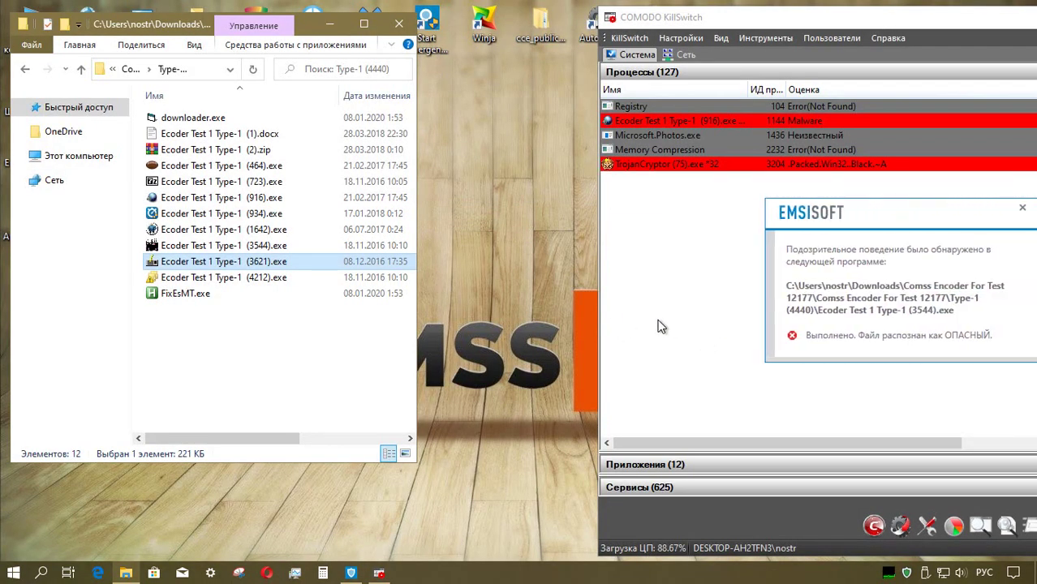
{"action": "left_click", "coordinate": [1022, 208]}
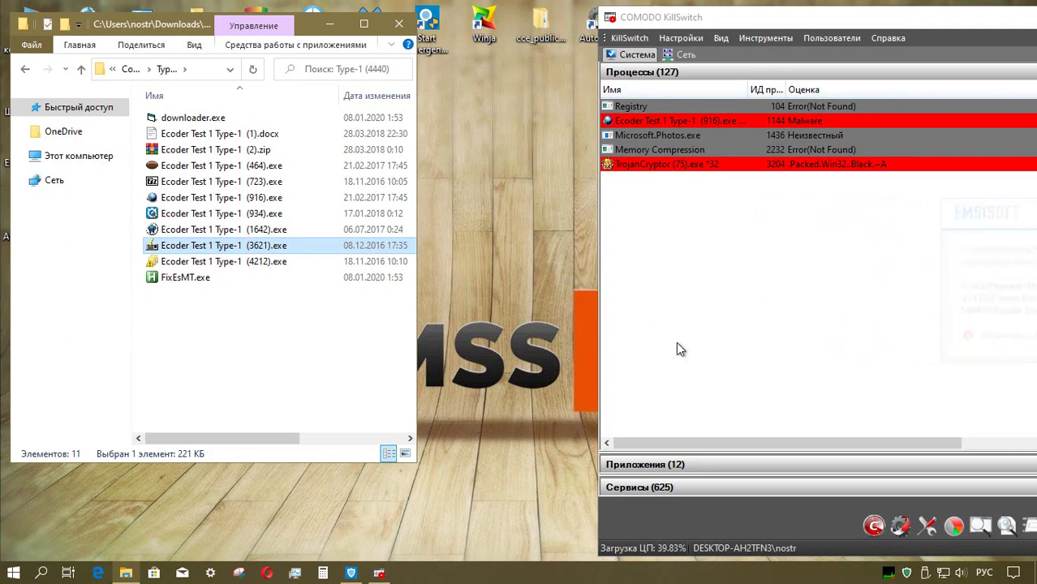
Step: Run Ecoder Test 1 Type-1 (4212).exe as administrator
{"action": "left_click", "coordinate": [251, 262]}
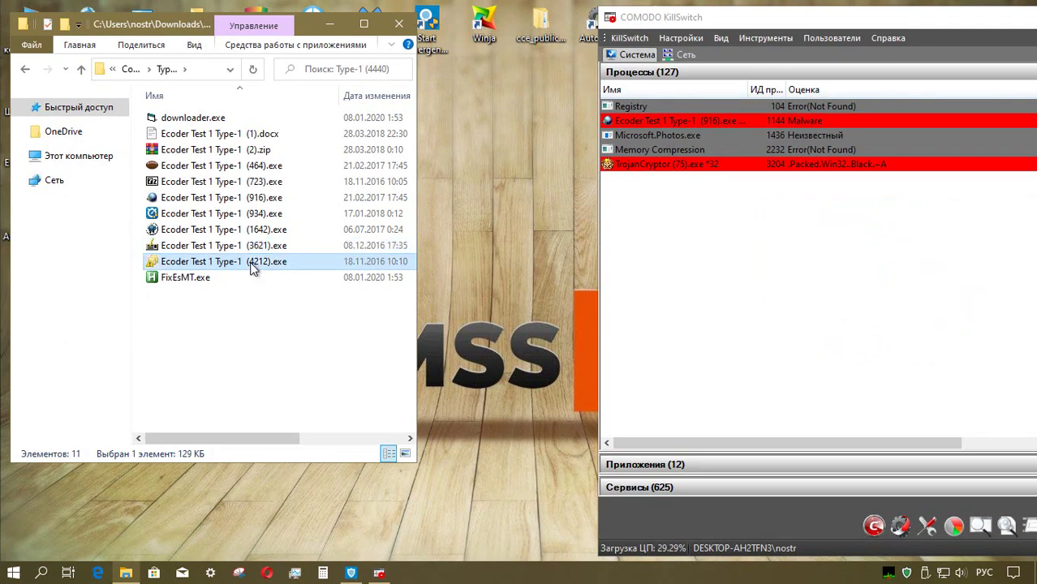
{"action": "right_click", "coordinate": [251, 262]}
{"action": "left_click", "coordinate": [323, 188]}
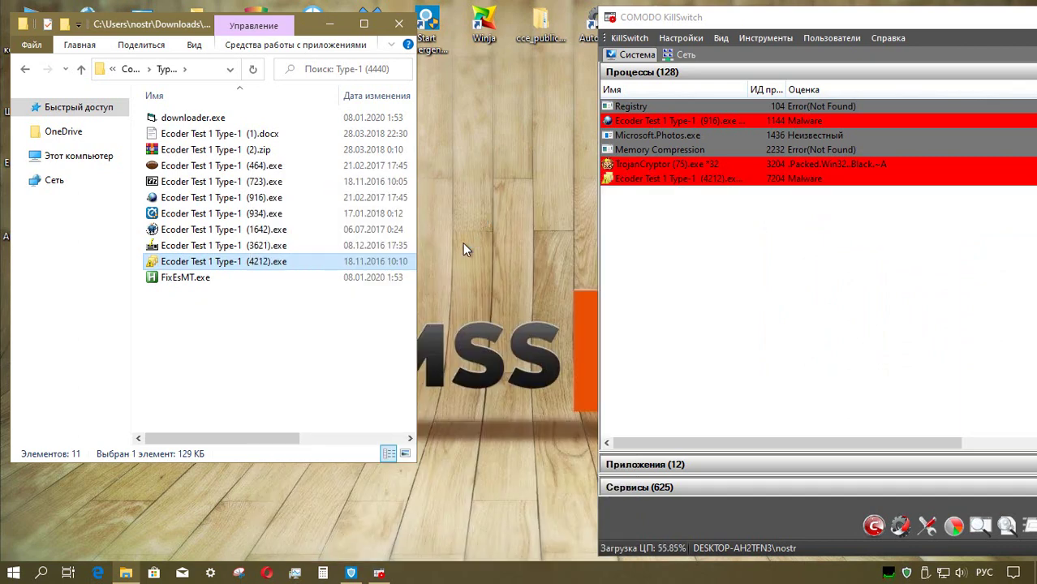
{"action": "key", "text": "Up"}
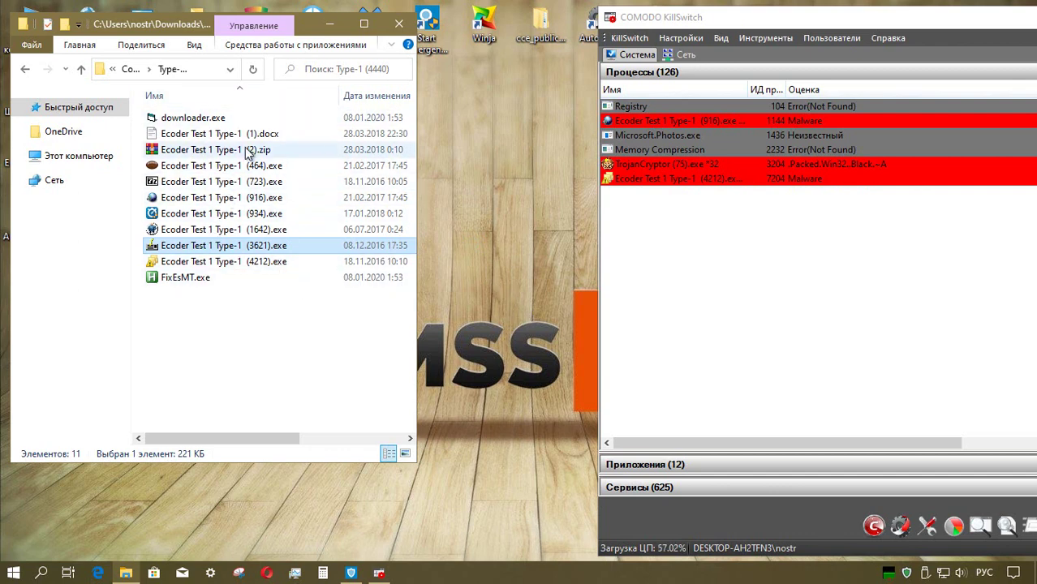
Step: Run FixEsMT.exe as administrator and dismiss its Install Error dialog
{"action": "right_click", "coordinate": [209, 278]}
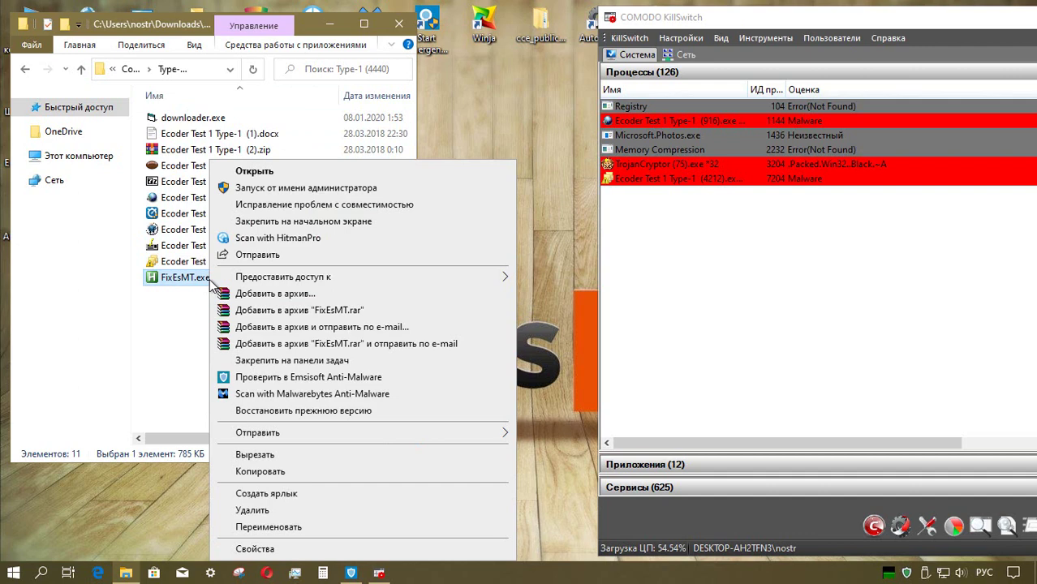
{"action": "left_click", "coordinate": [278, 191]}
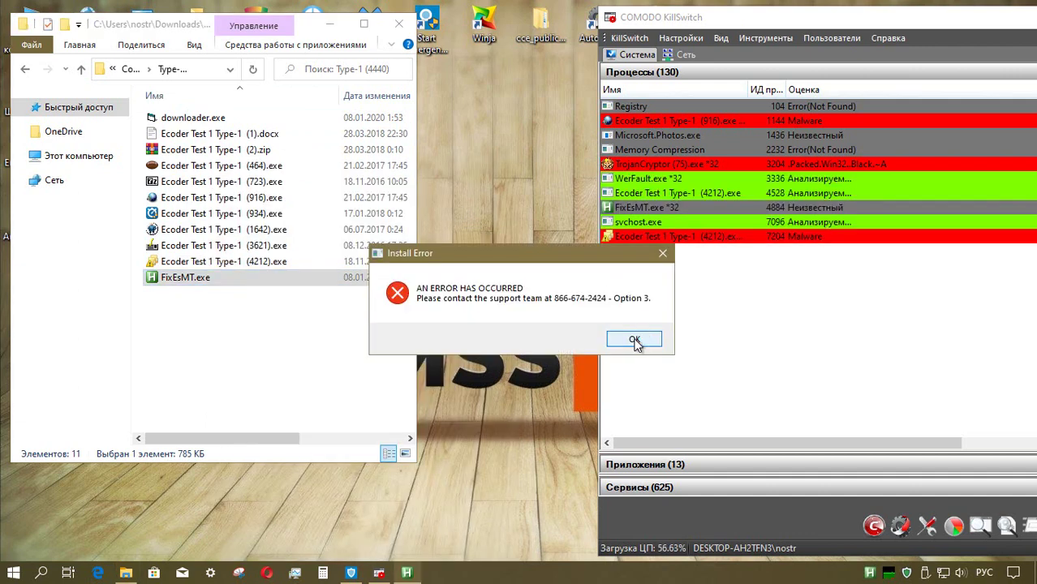
{"action": "left_click", "coordinate": [635, 340]}
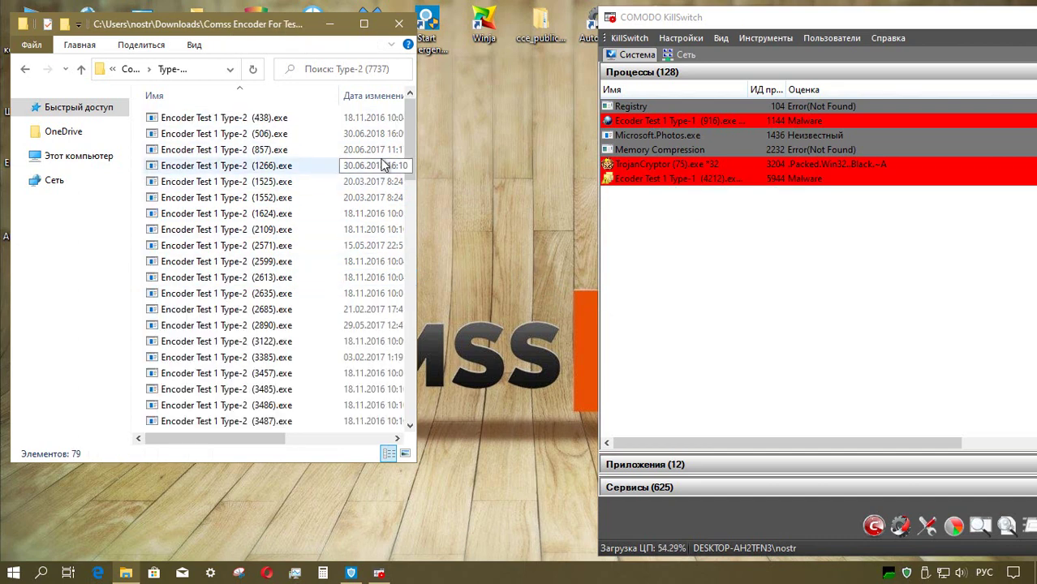
Step: Try to run Encoder Test 1 Type-2 (438).exe from the Type-2 (7737) folder and close the incompatible-app message
{"action": "mouse_move", "coordinate": [409, 140]}
{"action": "left_mouse_down"}
{"action": "mouse_move", "coordinate": [427, 202]}
{"action": "mouse_move", "coordinate": [423, 385]}
{"action": "mouse_move", "coordinate": [424, 132]}
{"action": "left_mouse_up"}
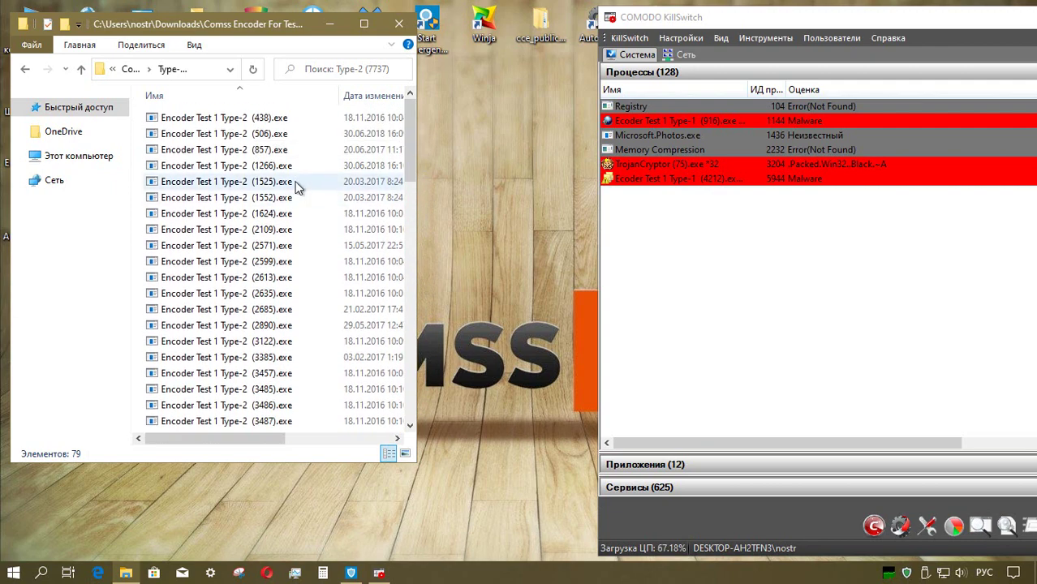
{"action": "left_click", "coordinate": [265, 122]}
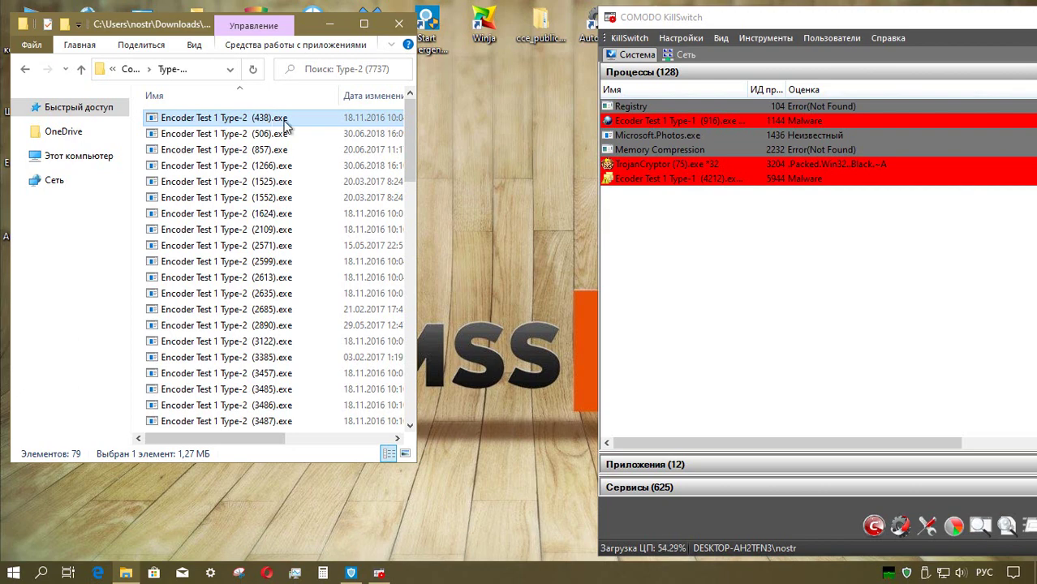
{"action": "right_click", "coordinate": [285, 126]}
{"action": "left_click", "coordinate": [296, 131]}
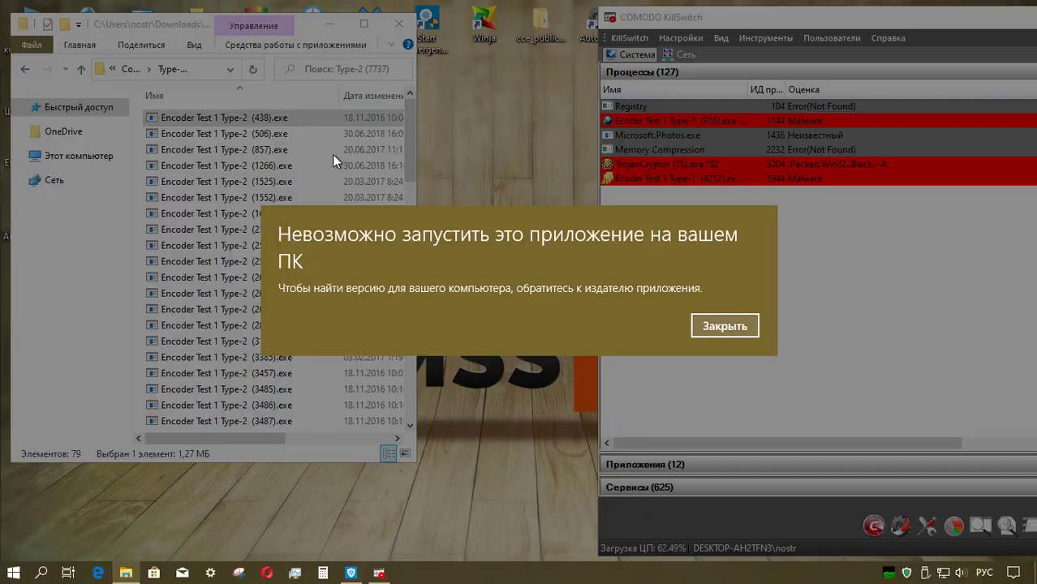
{"action": "left_click", "coordinate": [706, 325]}
Step: Try to run Encoder Test 1 Type-2 (857).exe and (1552).exe as administrator, closing the incompatible-app message each time
{"action": "left_click", "coordinate": [276, 151]}
{"action": "right_click", "coordinate": [271, 151]}
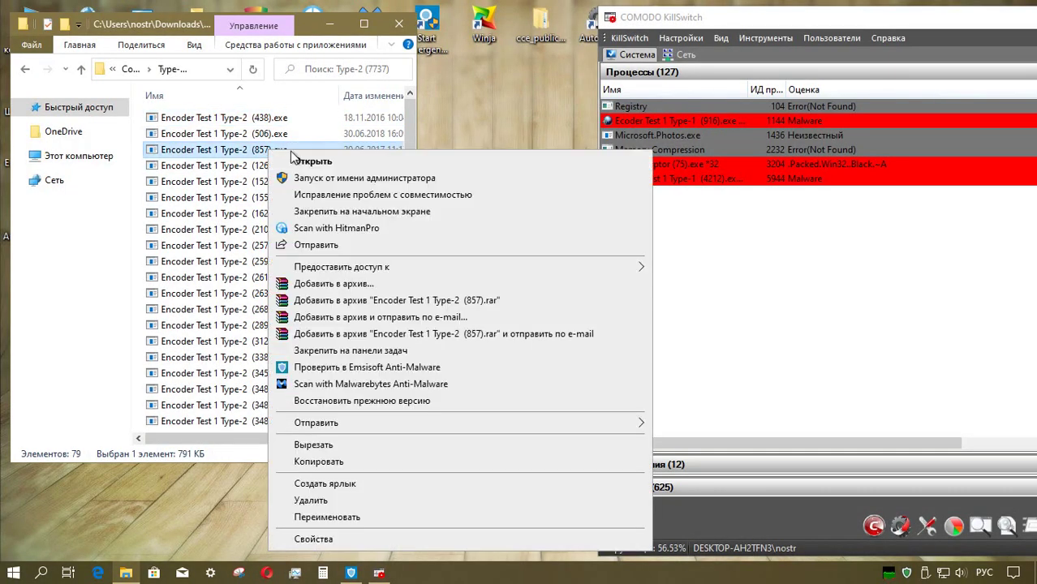
{"action": "left_click", "coordinate": [321, 176]}
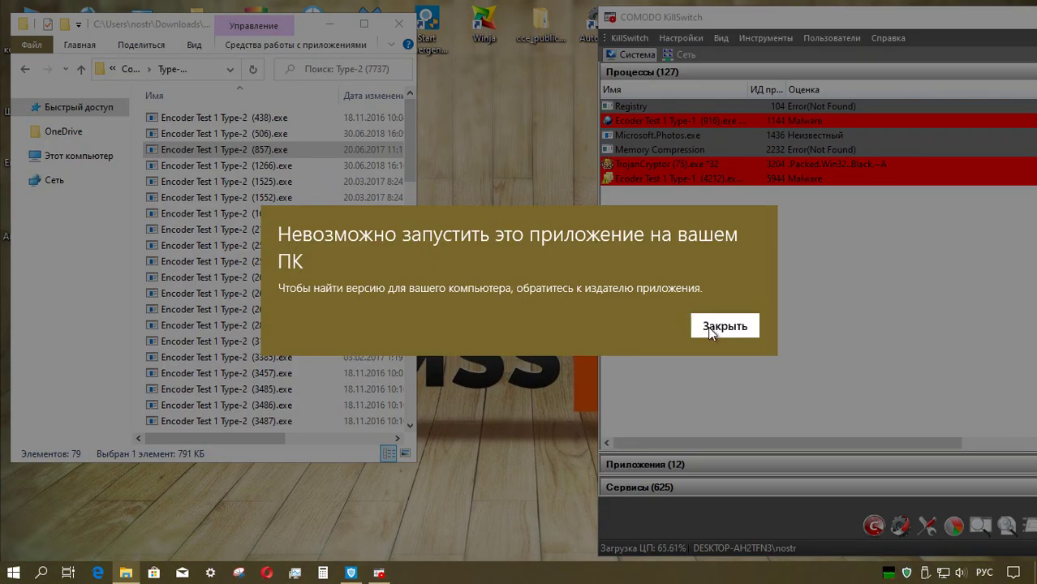
{"action": "left_click", "coordinate": [708, 326]}
{"action": "left_click", "coordinate": [270, 198]}
{"action": "right_click", "coordinate": [270, 198]}
{"action": "left_click", "coordinate": [328, 190]}
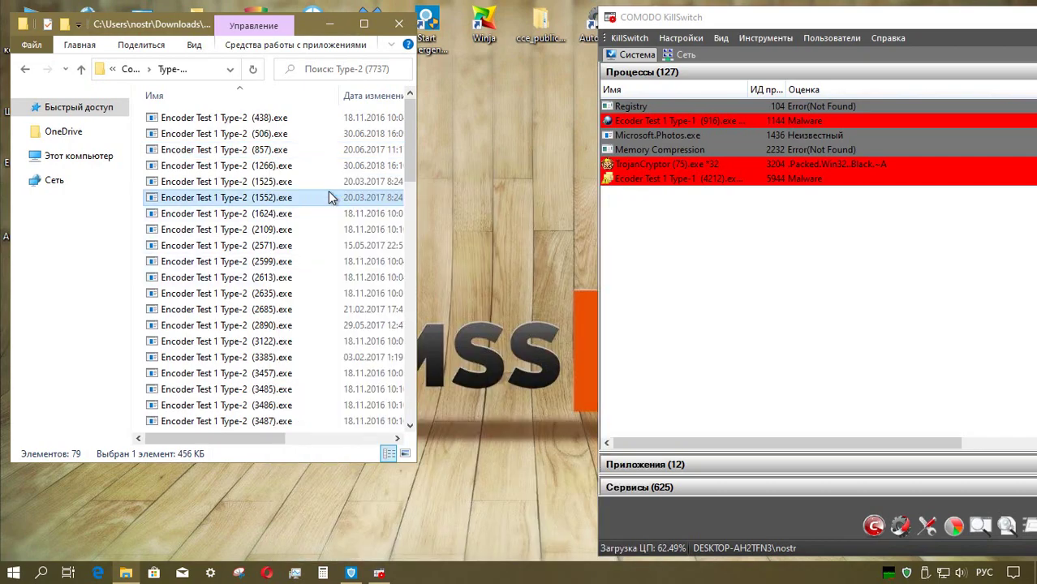
{"action": "left_click", "coordinate": [708, 325]}
Step: Try to run Encoder Test 1 Type-2 (2599).exe and (3122).exe and close the incompatible-app message
{"action": "left_click", "coordinate": [284, 263]}
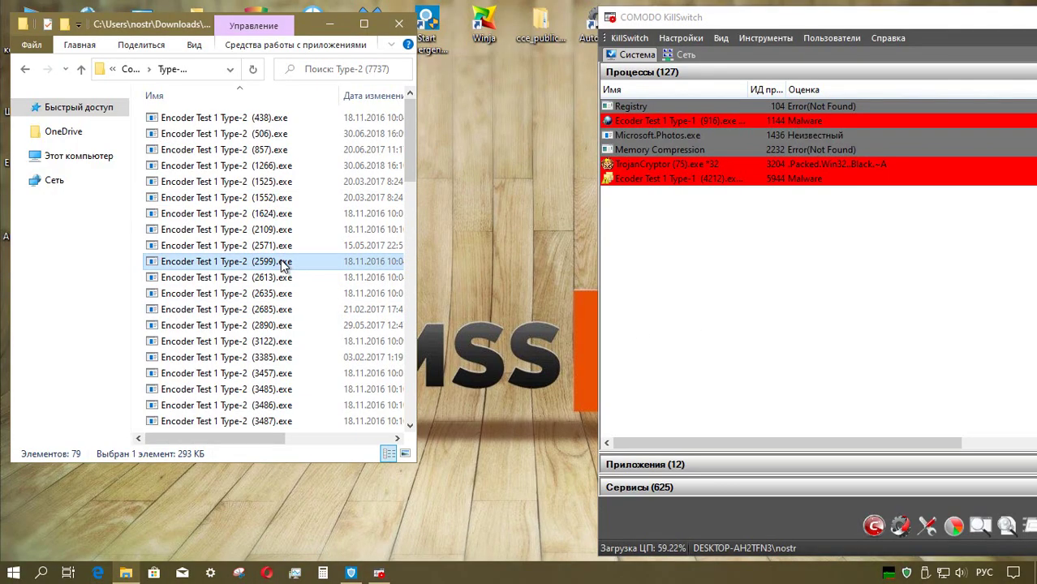
{"action": "double_click", "coordinate": [284, 263]}
{"action": "double_click", "coordinate": [268, 341]}
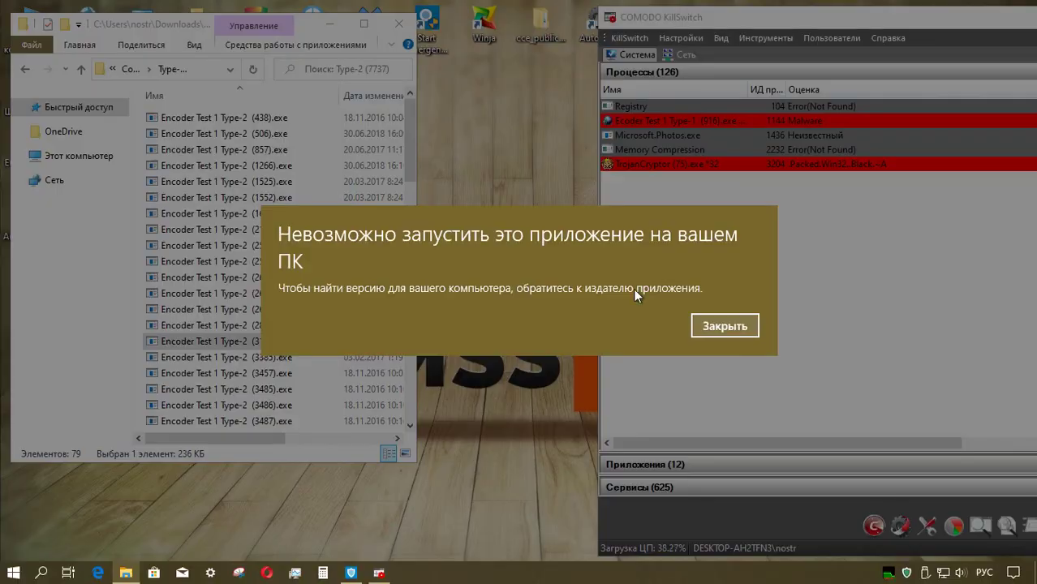
{"action": "left_click", "coordinate": [725, 325]}
Step: Try to run Encoder Test 1 Type-2 (3486).exe and dismiss the incompatible-app message
{"action": "left_click", "coordinate": [276, 406]}
{"action": "right_click", "coordinate": [276, 406]}
{"action": "left_click", "coordinate": [324, 32]}
{"action": "left_click", "coordinate": [659, 294]}
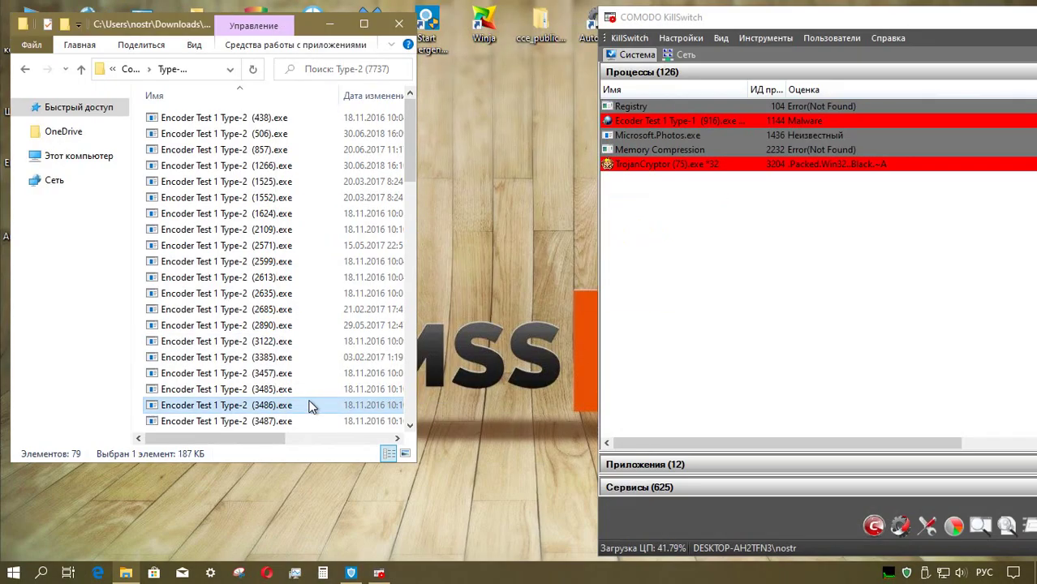
{"action": "double_click", "coordinate": [268, 406]}
{"action": "key", "text": "Escape"}
Step: Try to run Encoder Test 1 Type-2 (3594).exe, (3602).exe, (3617).exe and (3621).exe, dismissing the message after each
{"action": "scroll", "coordinate": [349, 268], "scroll_direction": "down", "scroll_amount": 6}
{"action": "double_click", "coordinate": [280, 185]}
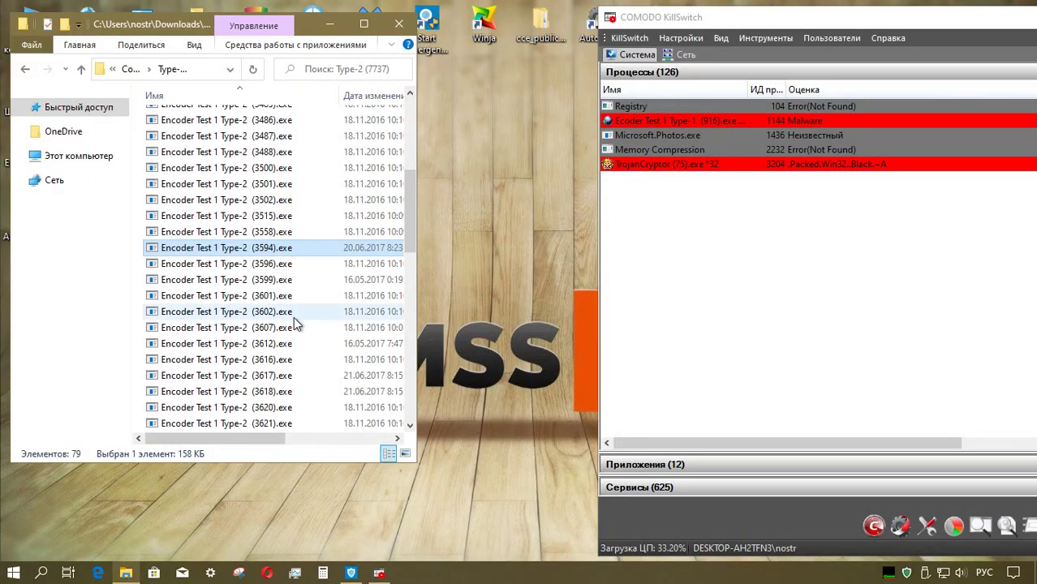
{"action": "double_click", "coordinate": [276, 311]}
{"action": "key", "text": "Escape"}
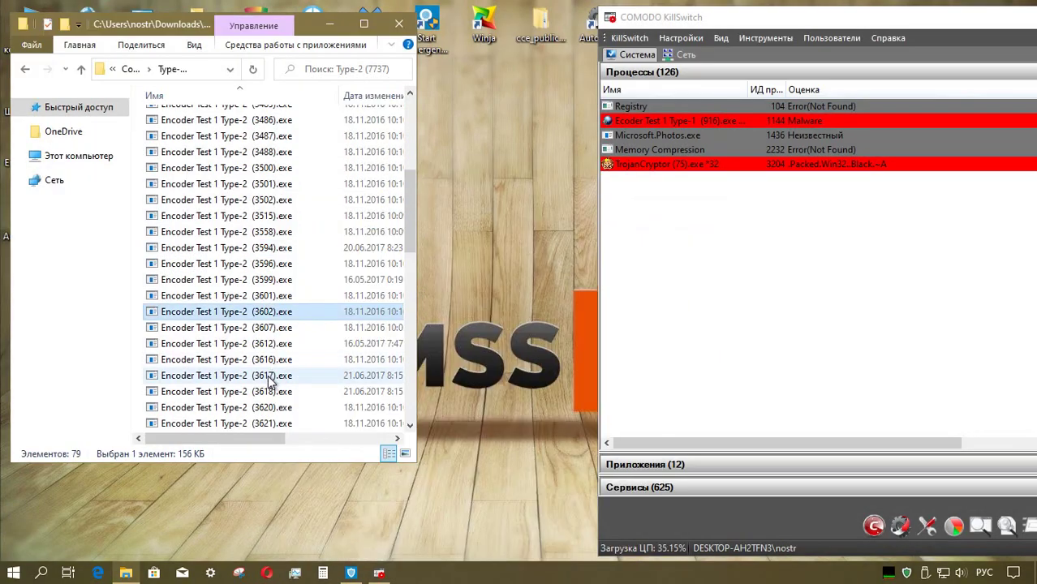
{"action": "double_click", "coordinate": [270, 382]}
{"action": "key", "text": "Escape"}
{"action": "double_click", "coordinate": [280, 423]}
{"action": "key", "text": "Escape"}
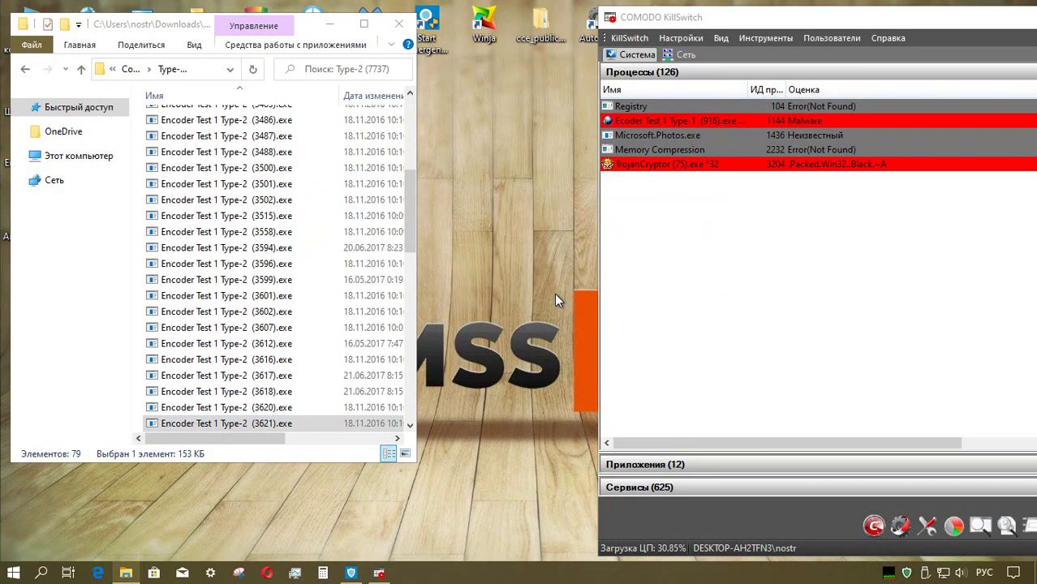
Step: Try to run Encoder Test 1 Type-2 (3642).exe and (3691).exe, closing the incompatible-app message each time
{"action": "scroll", "coordinate": [408, 303], "scroll_direction": "down", "scroll_amount": 6}
{"action": "double_click", "coordinate": [268, 184]}
{"action": "left_click", "coordinate": [726, 326]}
{"action": "right_click", "coordinate": [291, 247]}
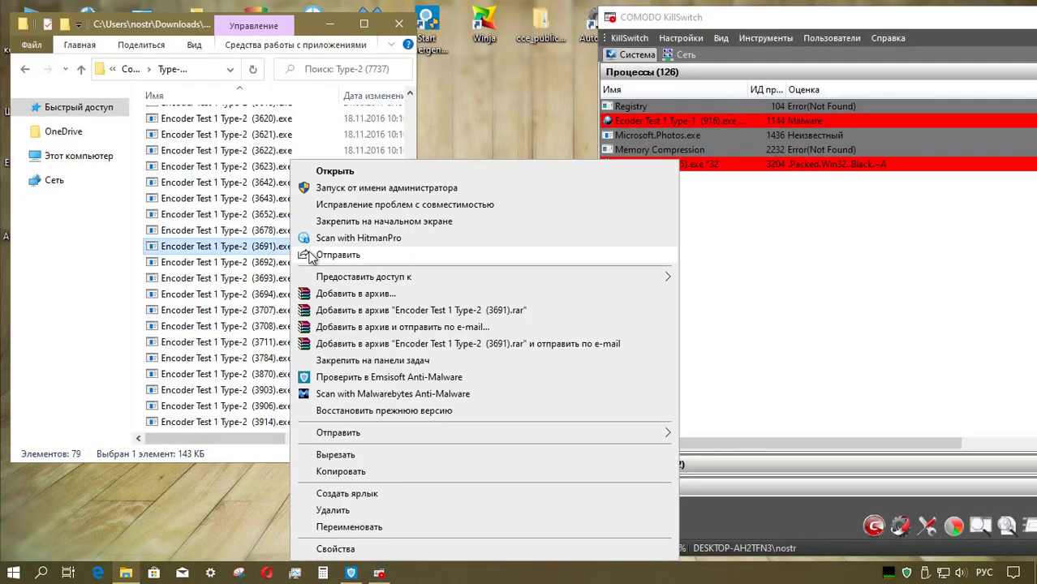
{"action": "left_click", "coordinate": [334, 171]}
{"action": "left_click", "coordinate": [701, 358]}
Step: Try to run Encoder Test 1 Type-2 (3707).exe, (3870).exe and (3914).exe, closing the incompatible-app message each time
{"action": "right_click", "coordinate": [286, 310]}
{"action": "left_click", "coordinate": [324, 171]}
{"action": "left_click", "coordinate": [701, 296]}
{"action": "right_click", "coordinate": [278, 374]}
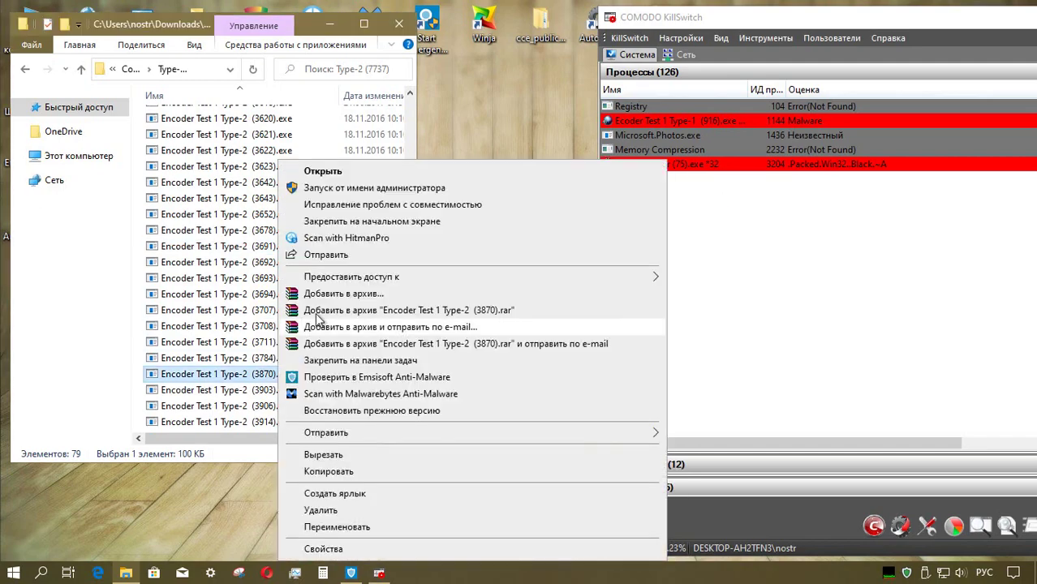
{"action": "left_click", "coordinate": [323, 171]}
{"action": "left_click", "coordinate": [664, 325]}
{"action": "right_click", "coordinate": [268, 422]}
{"action": "left_click", "coordinate": [307, 39]}
{"action": "left_click", "coordinate": [661, 325]}
Step: Try to run Encoder Test 1 Type-2 (4552).exe and (4620).exe, closing the incompatible-app message each time
{"action": "scroll", "coordinate": [327, 322], "scroll_direction": "down", "scroll_amount": 3}
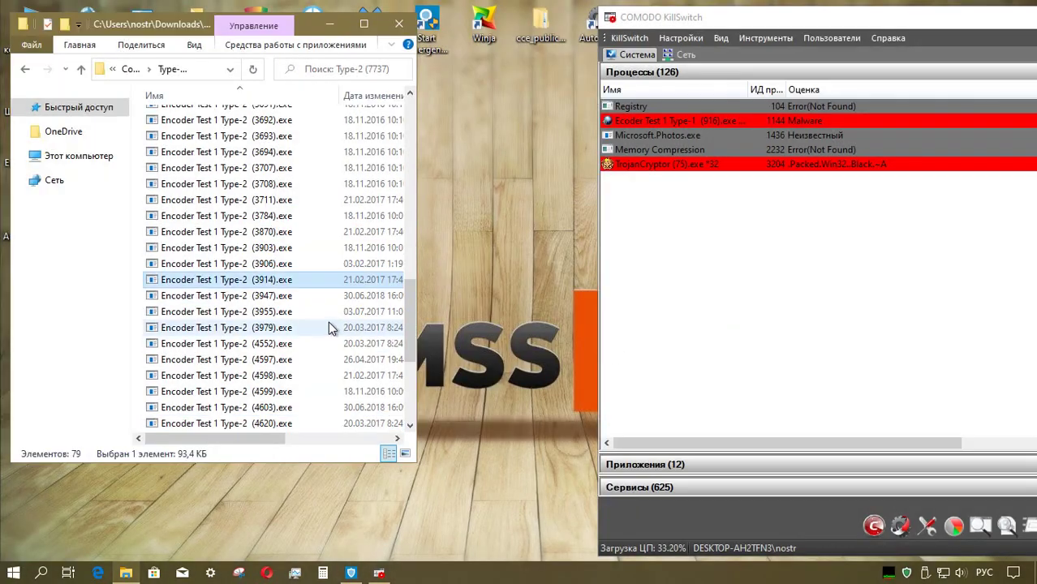
{"action": "right_click", "coordinate": [279, 344]}
{"action": "left_click", "coordinate": [309, 170]}
{"action": "left_click", "coordinate": [725, 325]}
{"action": "right_click", "coordinate": [287, 423]}
{"action": "left_click", "coordinate": [370, 33]}
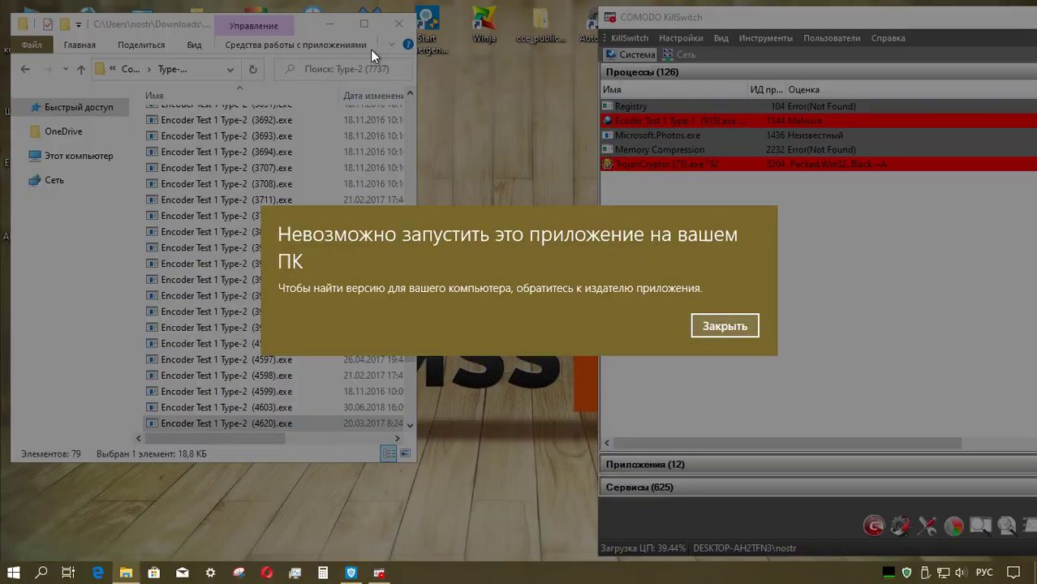
{"action": "left_click", "coordinate": [725, 325]}
Step: Try to run Encoder Test 1 Type-2 (4796).exe and (4886).exe, closing the incompatible-app message each time
{"action": "scroll", "coordinate": [285, 324], "scroll_direction": "down", "scroll_amount": 4}
{"action": "right_click", "coordinate": [297, 311]}
{"action": "left_click", "coordinate": [324, 171]}
{"action": "left_click", "coordinate": [725, 326]}
{"action": "right_click", "coordinate": [297, 391]}
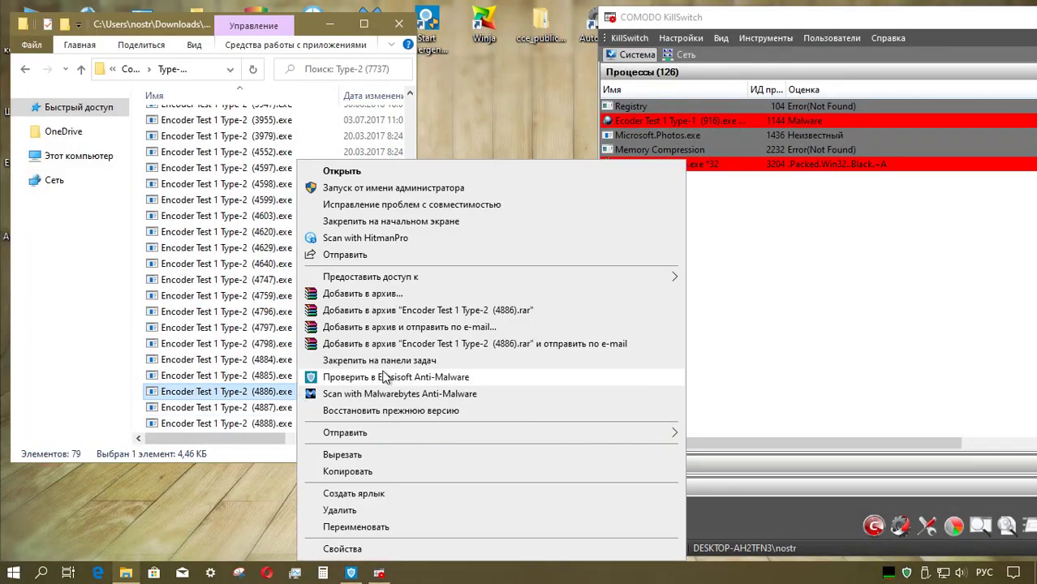
{"action": "left_click", "coordinate": [342, 171]}
{"action": "left_click", "coordinate": [725, 325]}
Step: Try to run Encoder Test 1 Type-2 (7734).exe and close the message it brings up
{"action": "scroll", "coordinate": [316, 421], "scroll_direction": "down", "scroll_amount": 2}
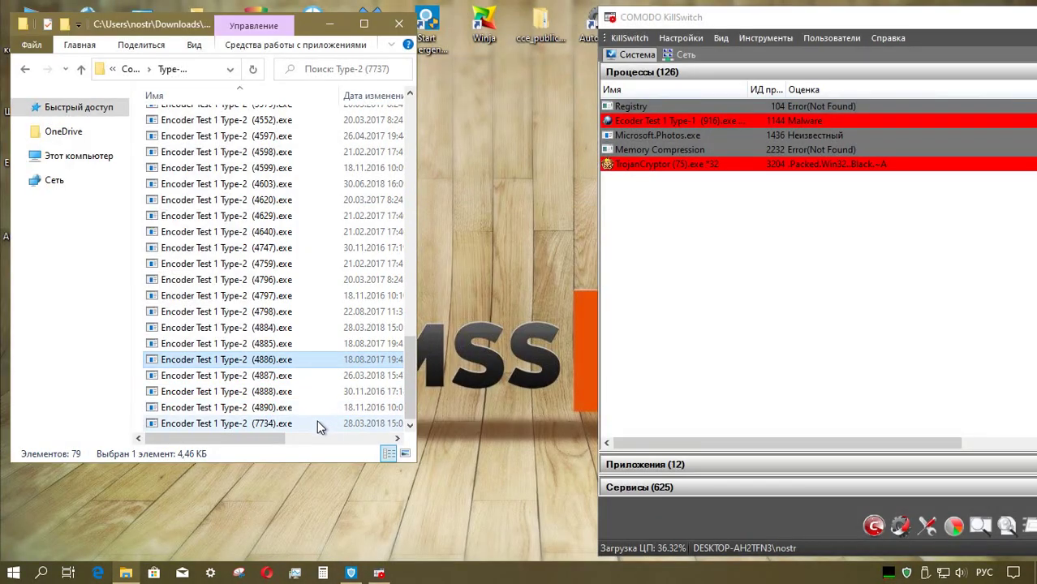
{"action": "right_click", "coordinate": [317, 421]}
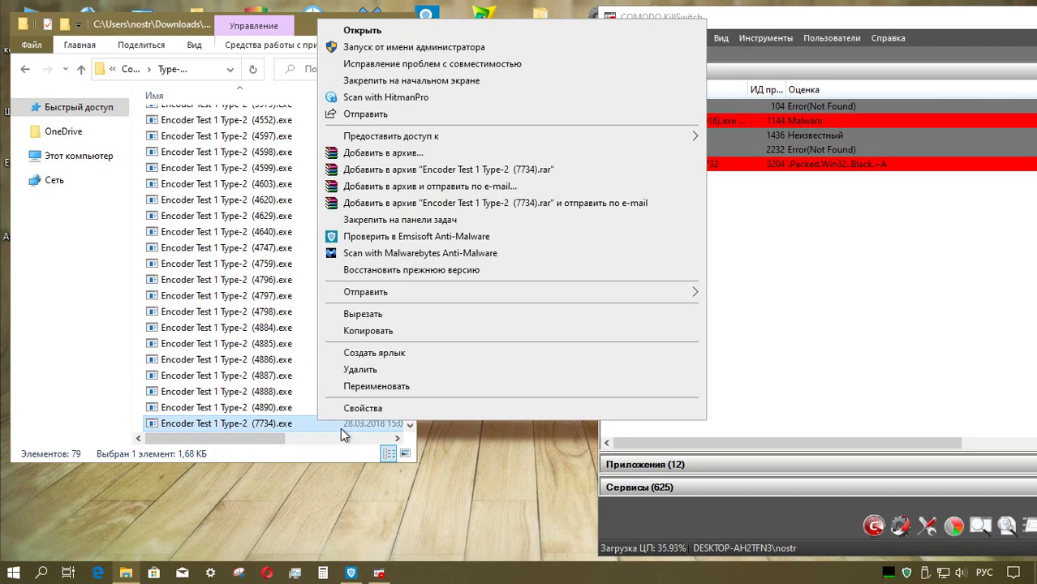
{"action": "left_click", "coordinate": [345, 30]}
{"action": "left_click", "coordinate": [698, 295]}
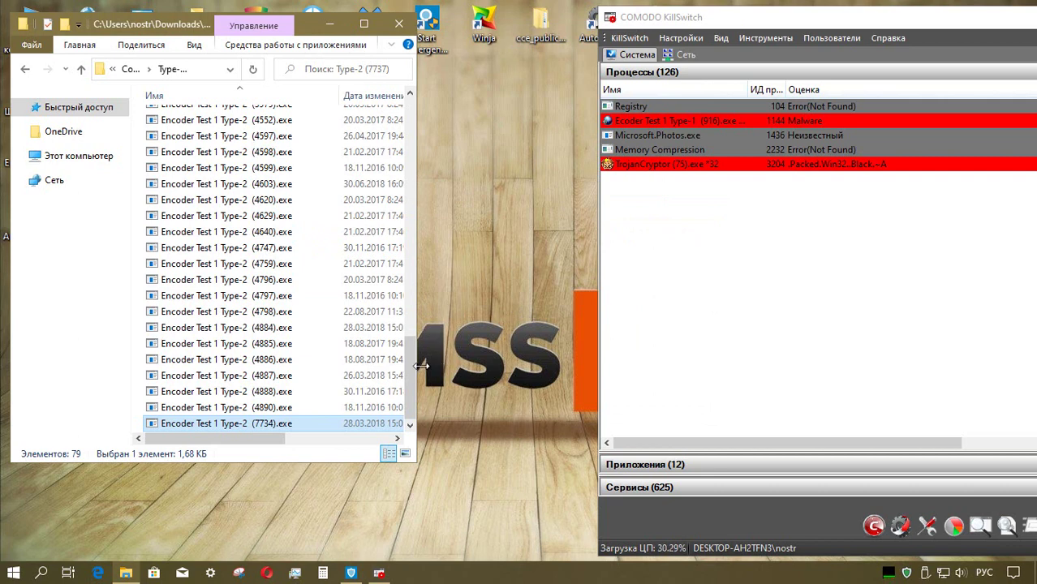
Step: Run Encoder Test 1 Type-2 (2571).exe and (2685).exe from the Type-2 (7737) folder
{"action": "scroll", "coordinate": [290, 253], "scroll_direction": "up", "scroll_amount": 19}
{"action": "left_click", "coordinate": [291, 253]}
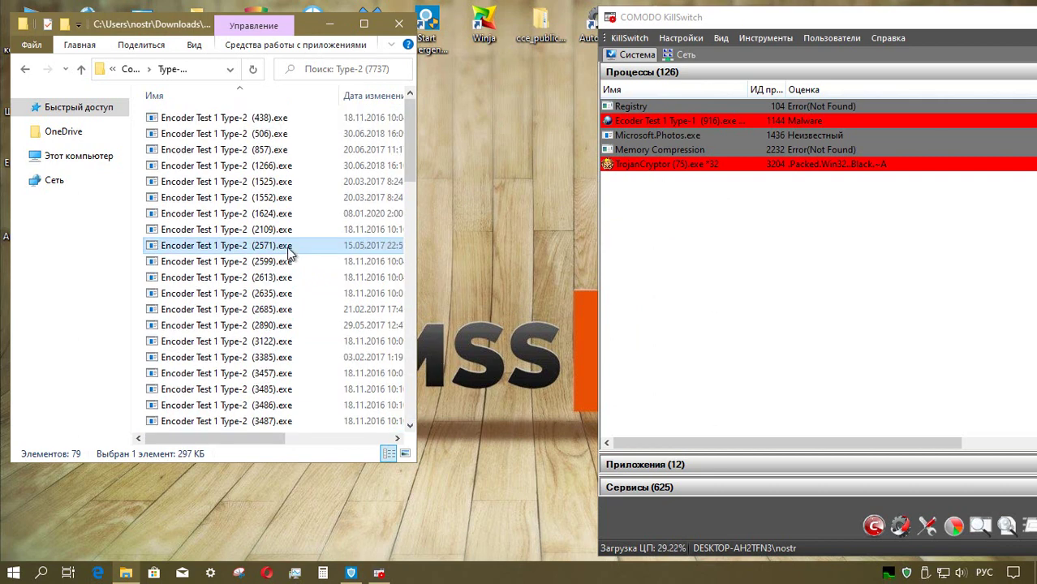
{"action": "right_click", "coordinate": [291, 251]}
{"action": "left_click", "coordinate": [337, 193]}
{"action": "double_click", "coordinate": [297, 312]}
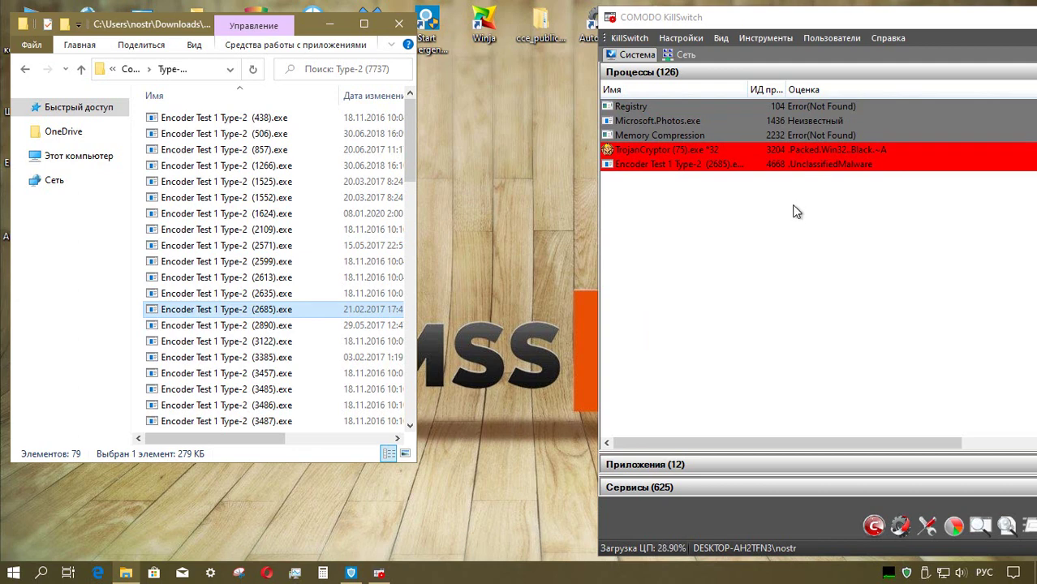
Step: Leave the Type-2 (7737) folder for its parent and close the file window
{"action": "key", "text": "End"}
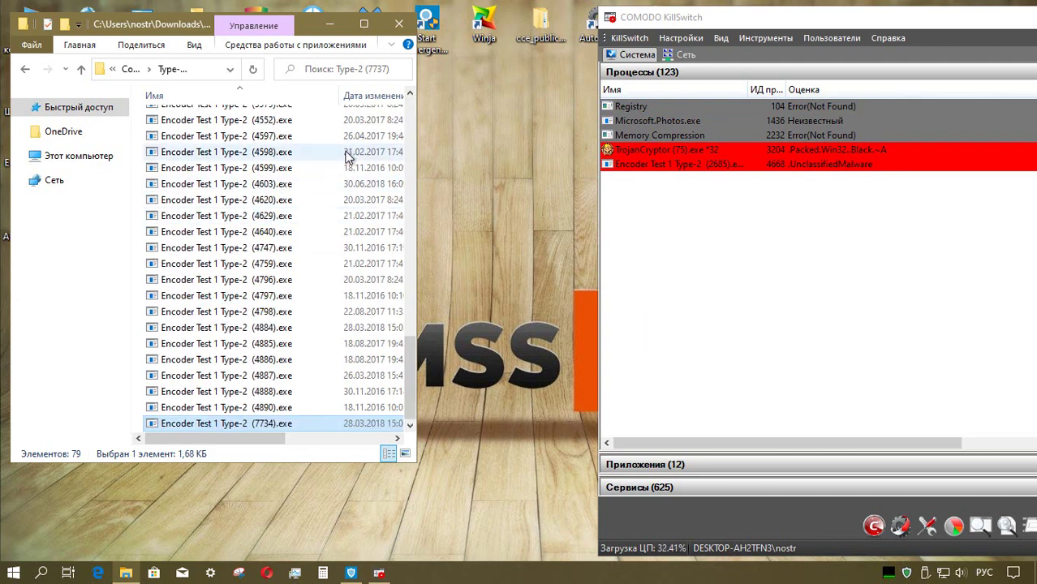
{"action": "left_click", "coordinate": [81, 69]}
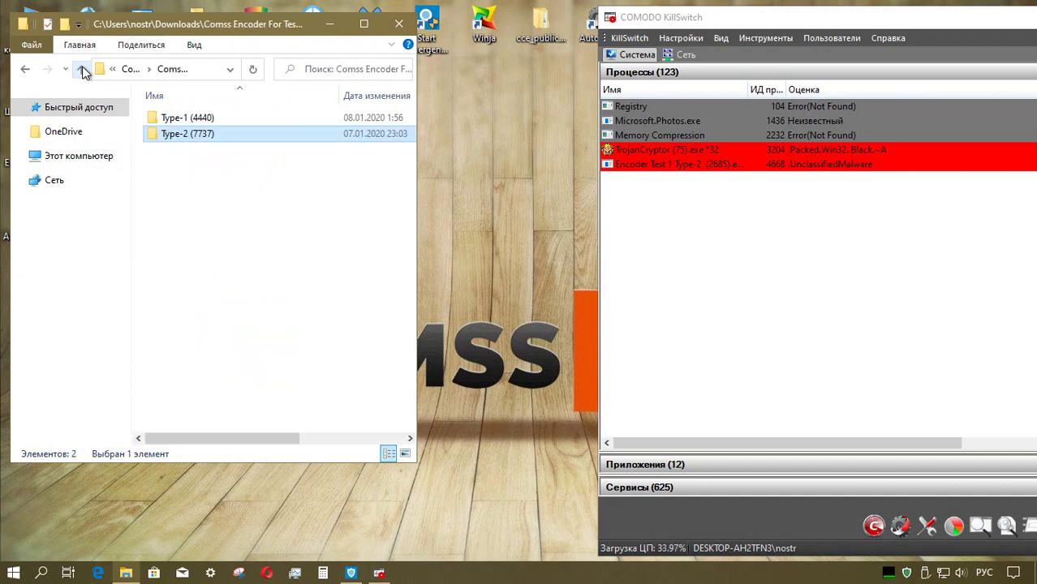
{"action": "left_click", "coordinate": [399, 23]}
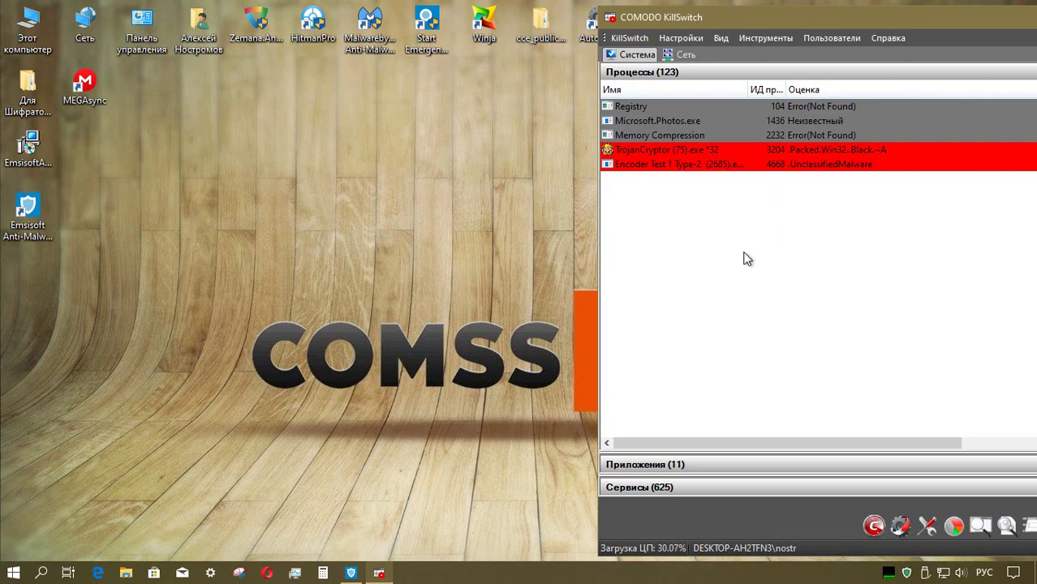
Step: Run a threat scan in Emsisoft Anti-Malware and open the quarantine once it finishes
{"action": "left_click", "coordinate": [351, 573]}
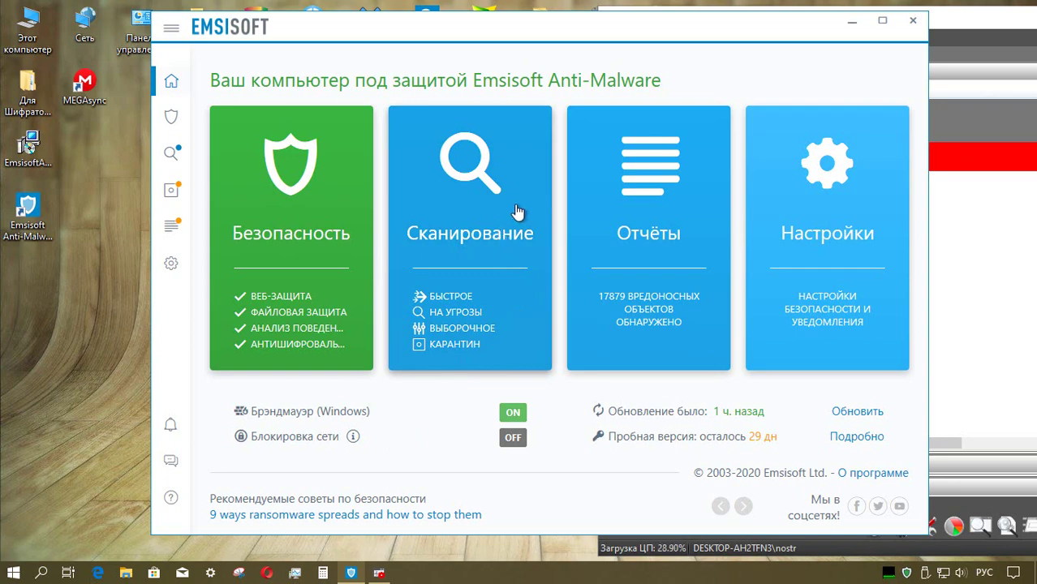
{"action": "left_click", "coordinate": [455, 313]}
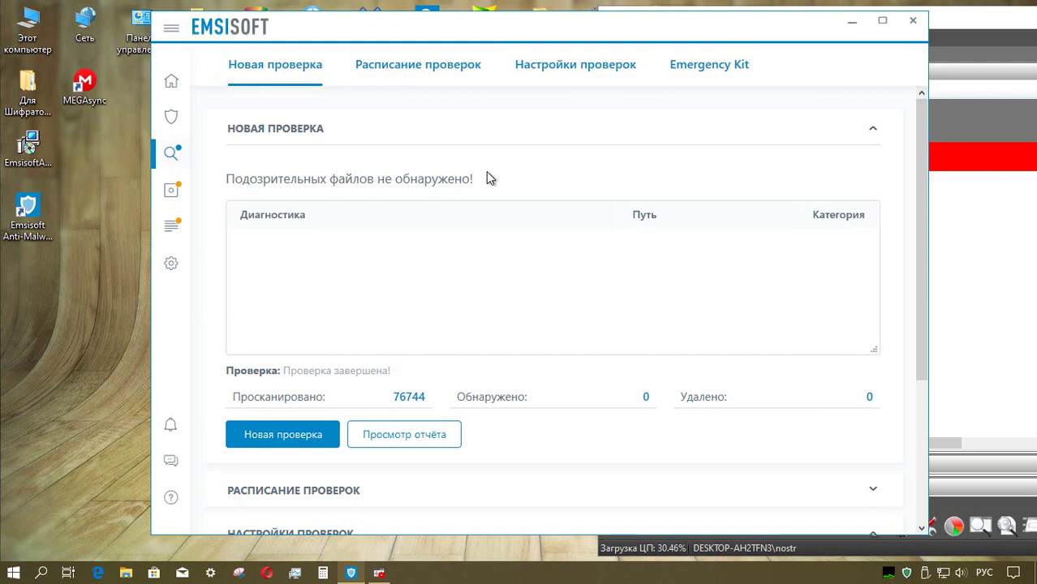
{"action": "left_click", "coordinate": [171, 190]}
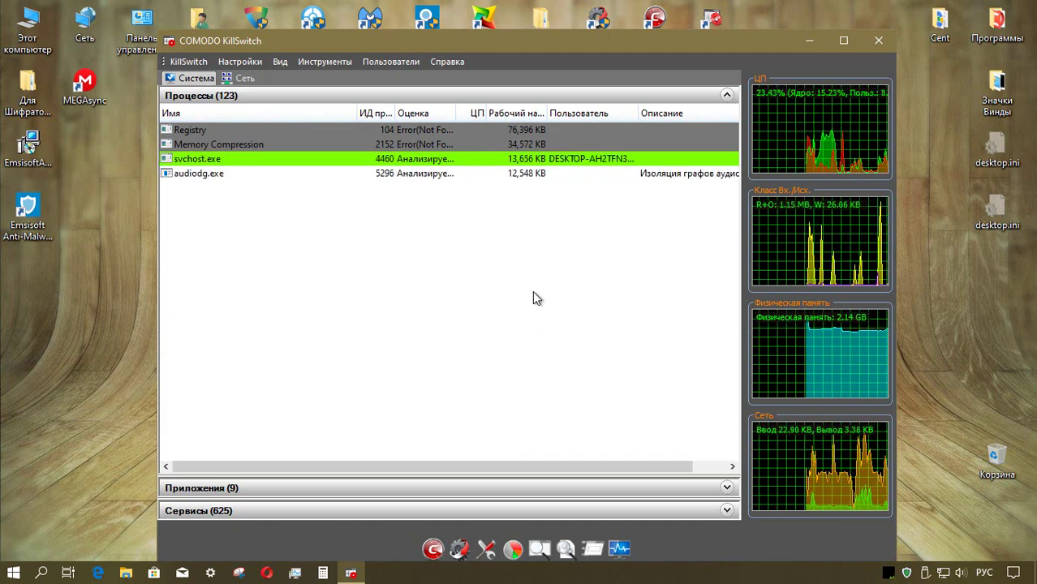
Step: Minimize KillSwitch and inspect the test files in the Архивы and Видео subfolders of the desktop folder Для Шифраторов
{"action": "left_click", "coordinate": [808, 43]}
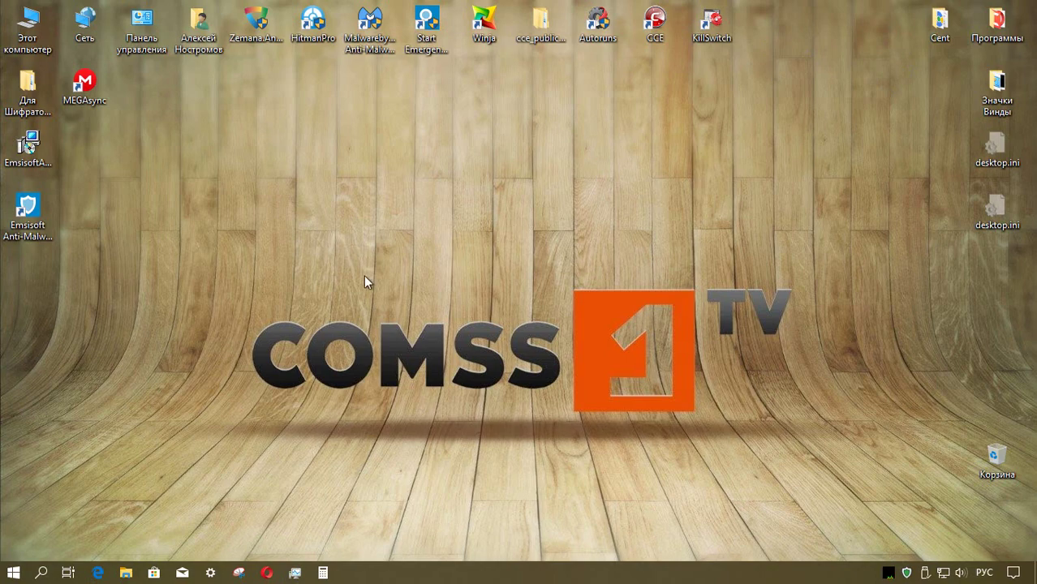
{"action": "double_click", "coordinate": [42, 101]}
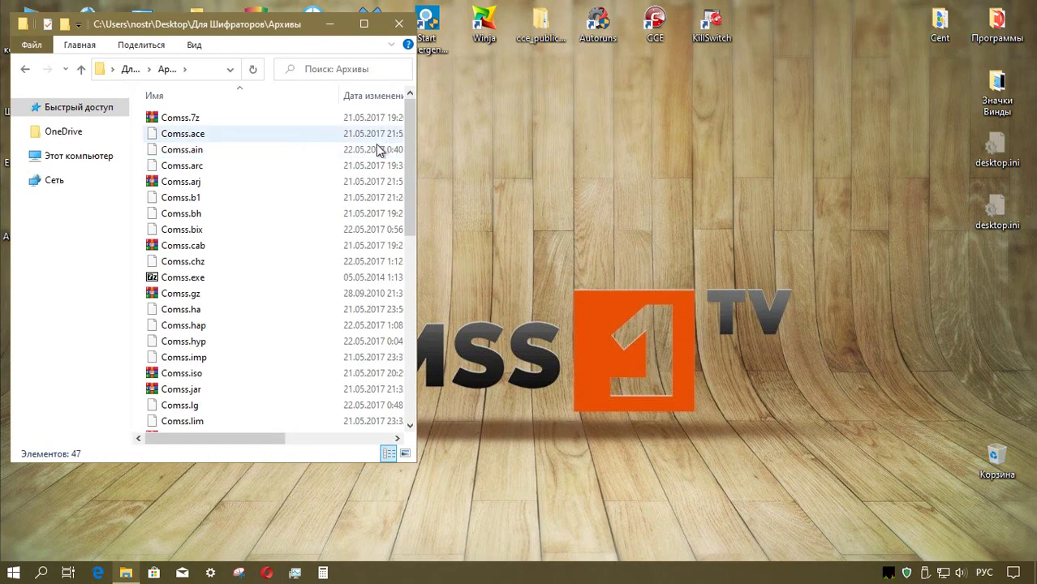
{"action": "scroll", "coordinate": [377, 151], "scroll_direction": "down", "scroll_amount": 8}
{"action": "scroll", "coordinate": [408, 211], "scroll_direction": "up", "scroll_amount": 8}
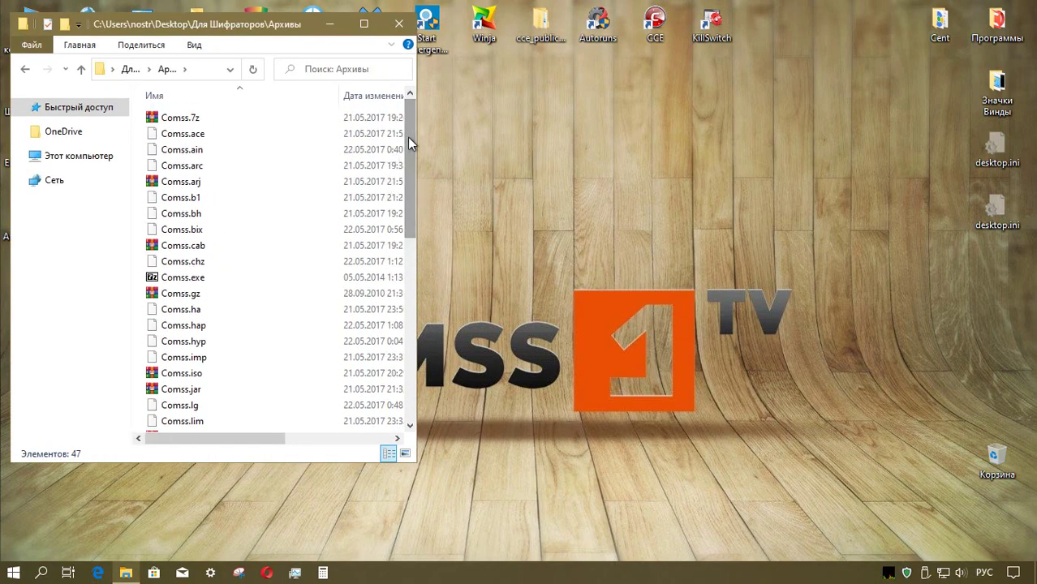
{"action": "key", "text": "alt+Up"}
{"action": "double_click", "coordinate": [204, 139]}
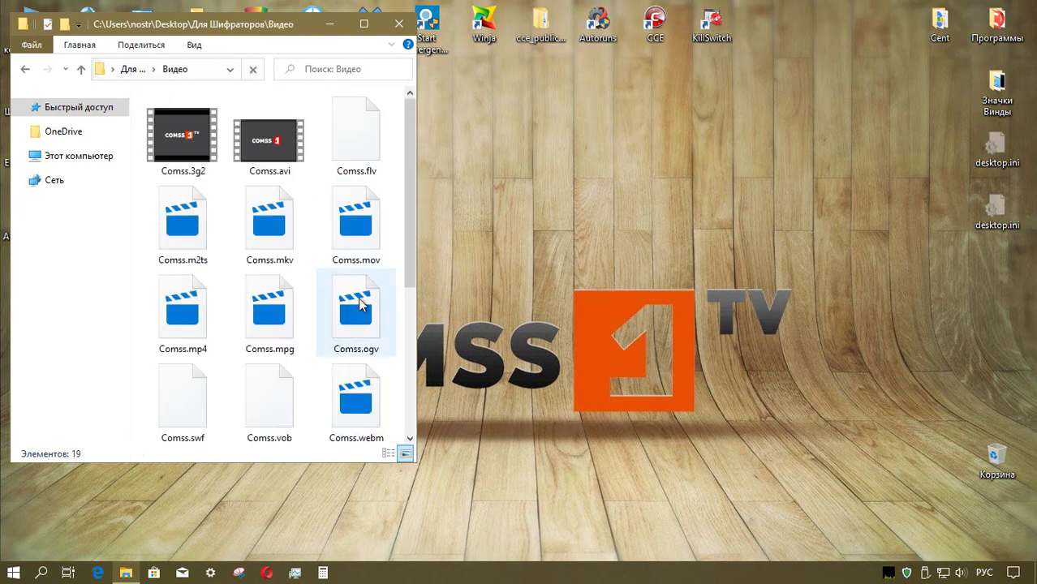
Step: Inspect the Документы, Музыка and Фото subfolders of the desktop test folder, viewing Comss.jpg and closing it again
{"action": "double_click", "coordinate": [297, 235]}
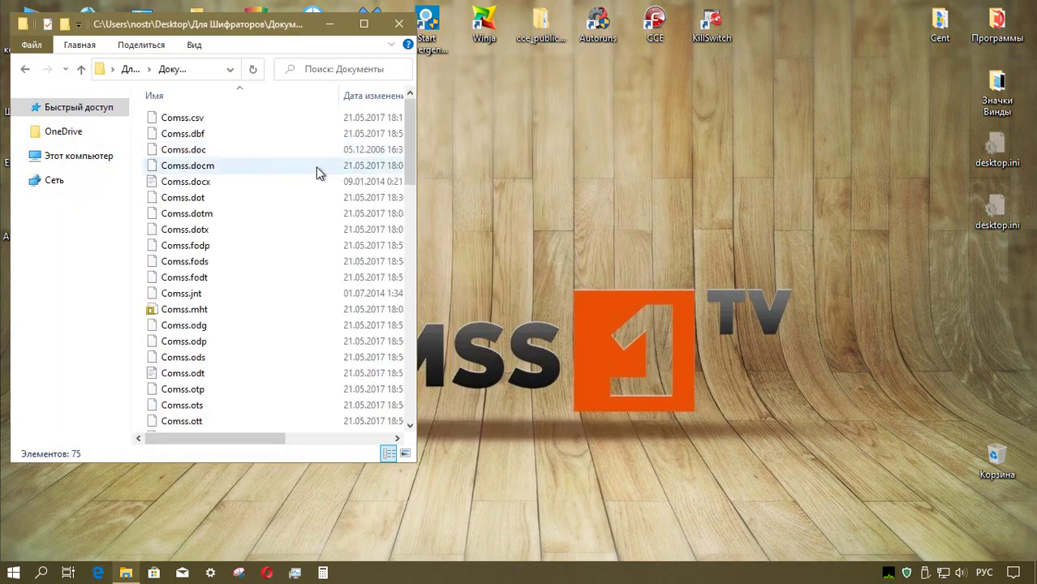
{"action": "scroll", "coordinate": [267, 322], "scroll_direction": "down", "scroll_amount": 15}
{"action": "double_click", "coordinate": [240, 281]}
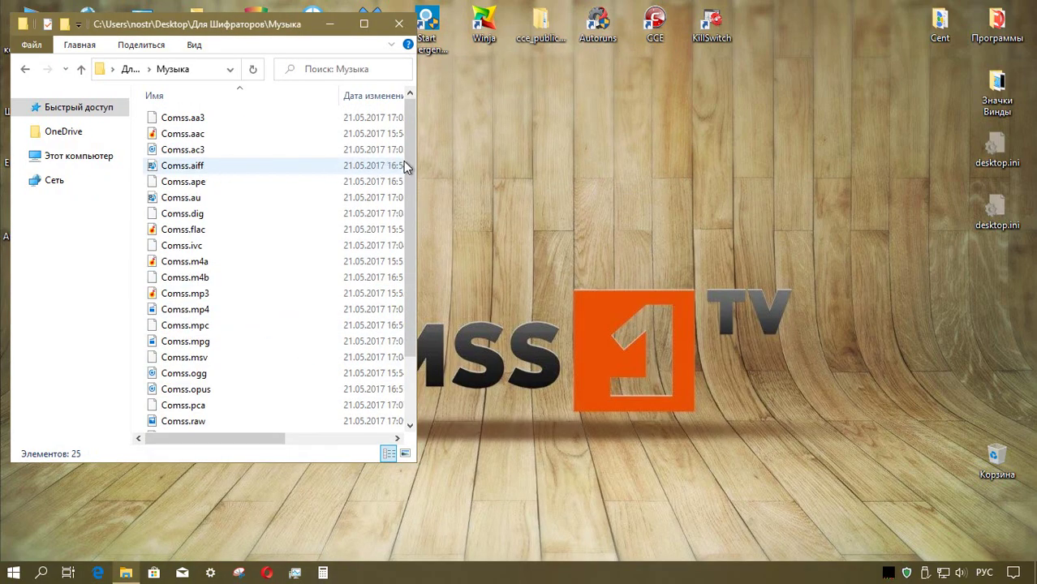
{"action": "scroll", "coordinate": [403, 170], "scroll_direction": "down", "scroll_amount": 2}
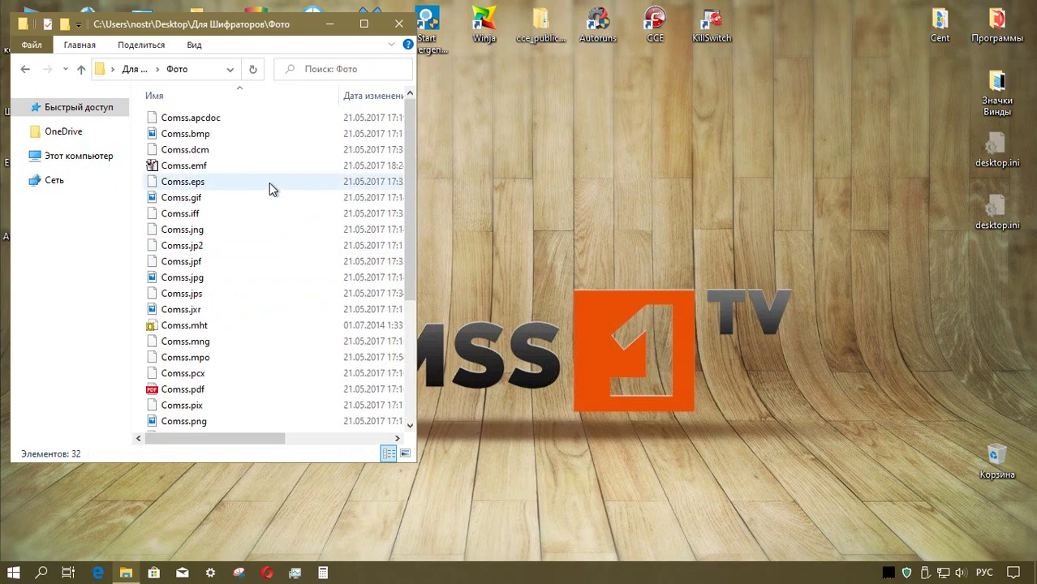
{"action": "double_click", "coordinate": [276, 412]}
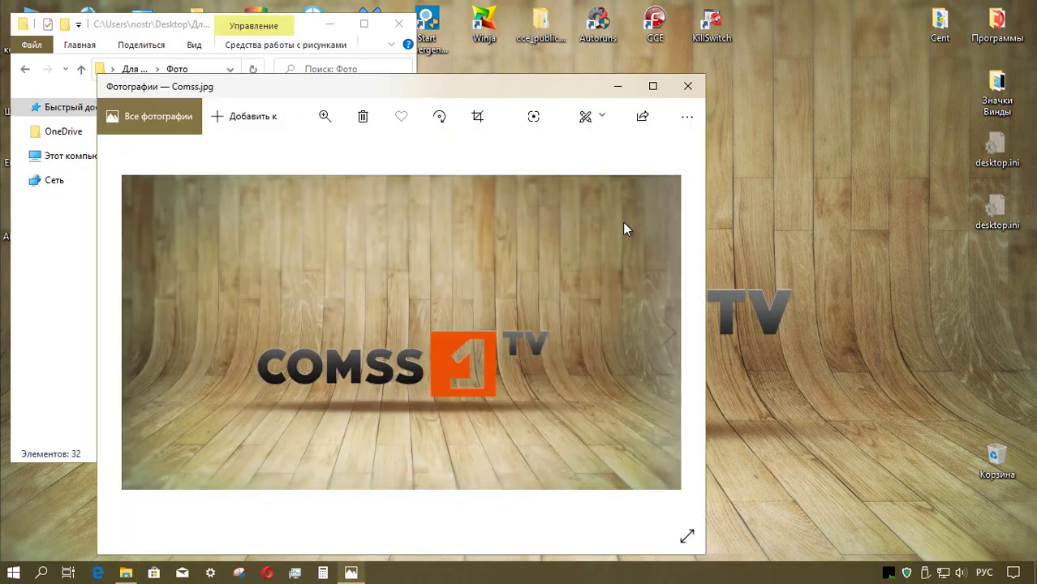
{"action": "left_click", "coordinate": [687, 86]}
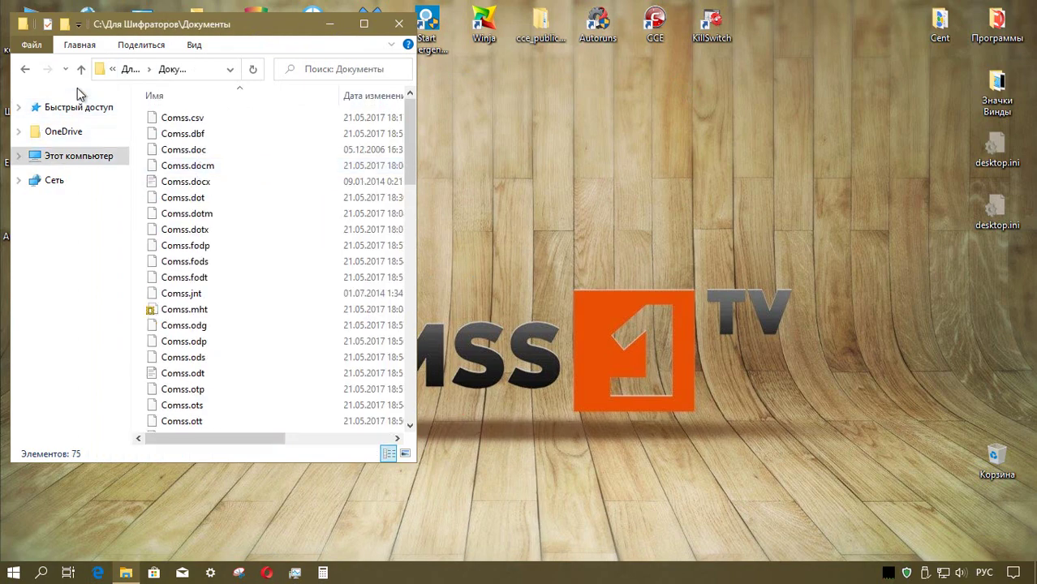
Step: Inspect the test files in the Видео and Архивы subfolders of C:\Для Шифраторов
{"action": "left_click", "coordinate": [81, 69]}
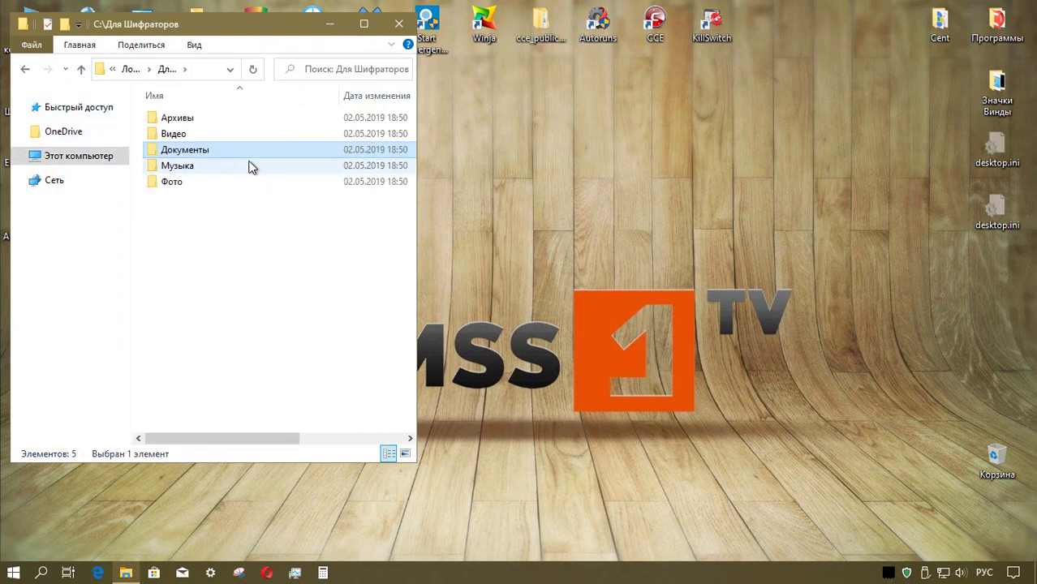
{"action": "double_click", "coordinate": [222, 137]}
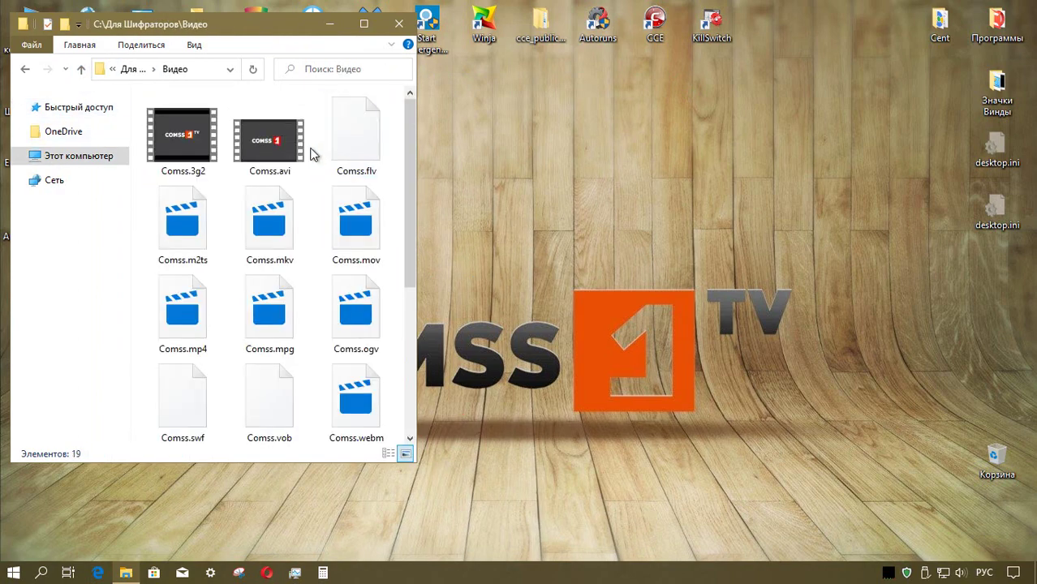
{"action": "left_click", "coordinate": [81, 69]}
{"action": "left_click", "coordinate": [193, 122]}
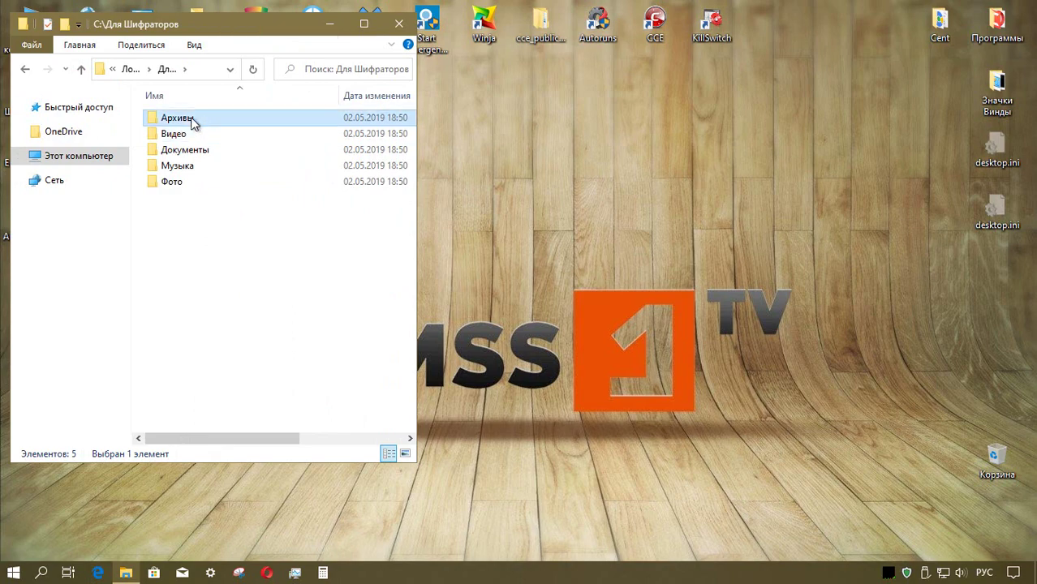
{"action": "double_click", "coordinate": [192, 122]}
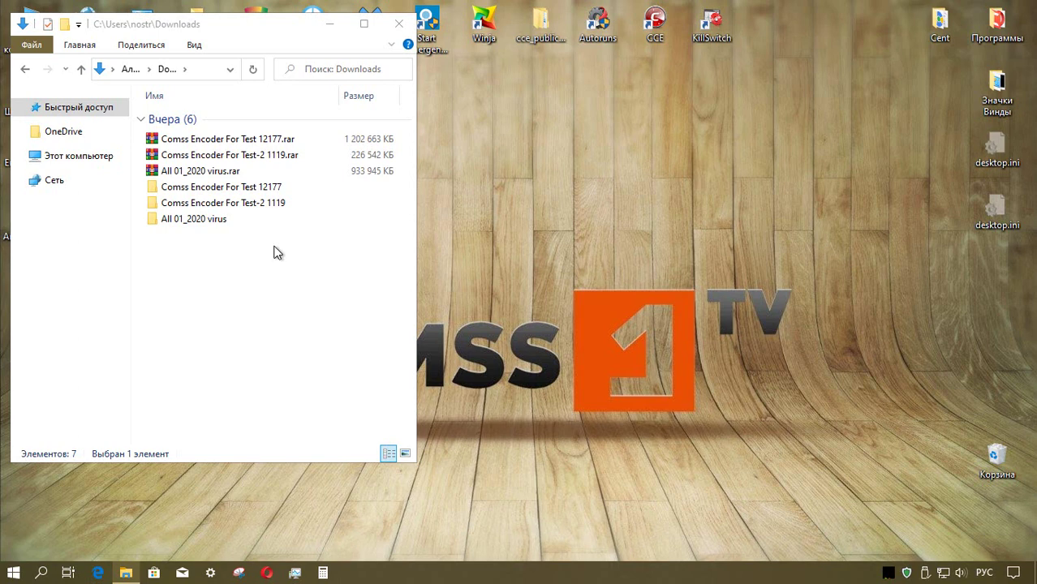
Step: Delete all malware archives and folders from Downloads and close the window
{"action": "key", "text": "ctrl+a"}
{"action": "right_click", "coordinate": [193, 158]}
{"action": "left_click", "coordinate": [290, 410]}
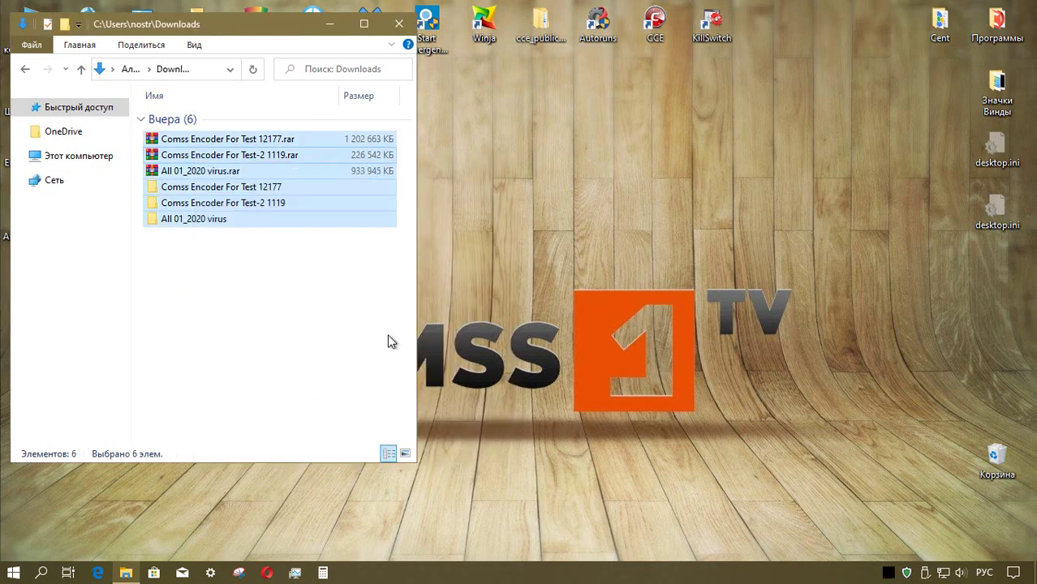
{"action": "key", "text": "Delete"}
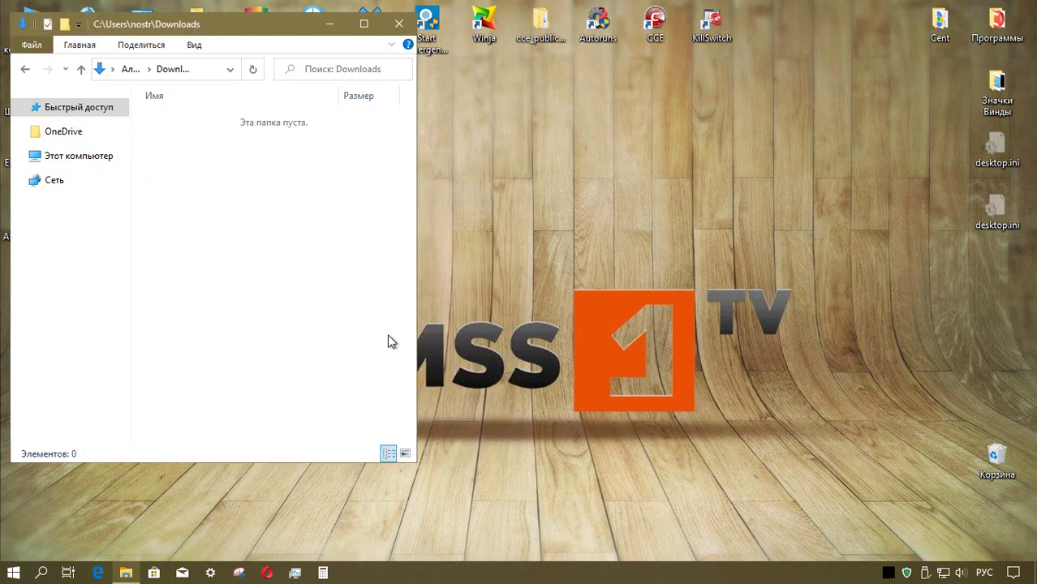
{"action": "left_click", "coordinate": [399, 23]}
Step: Empty the Recycle Bin and confirm the permanent deletion
{"action": "right_click", "coordinate": [992, 448]}
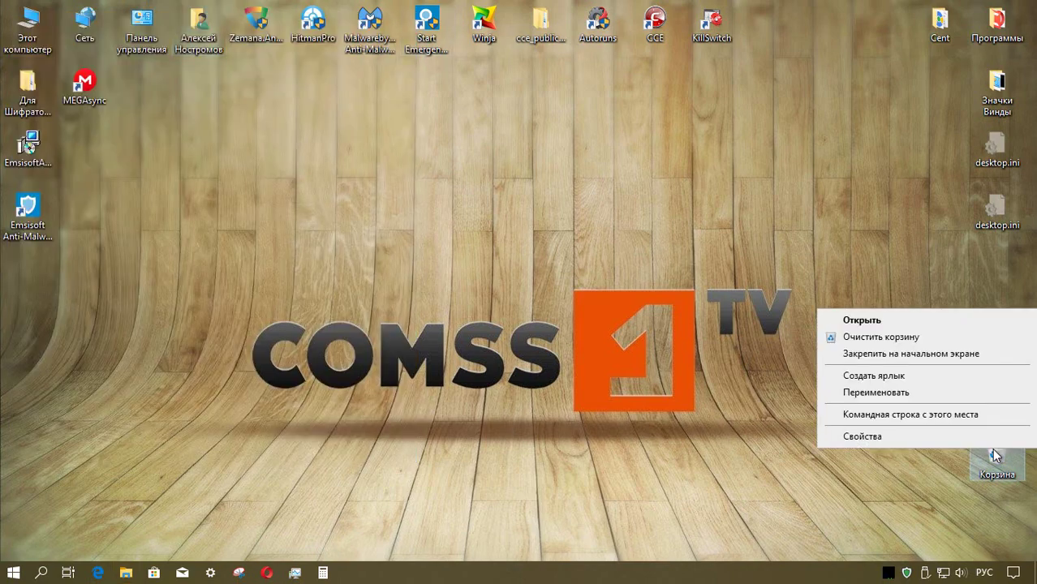
{"action": "left_click", "coordinate": [835, 331]}
{"action": "left_click", "coordinate": [581, 300]}
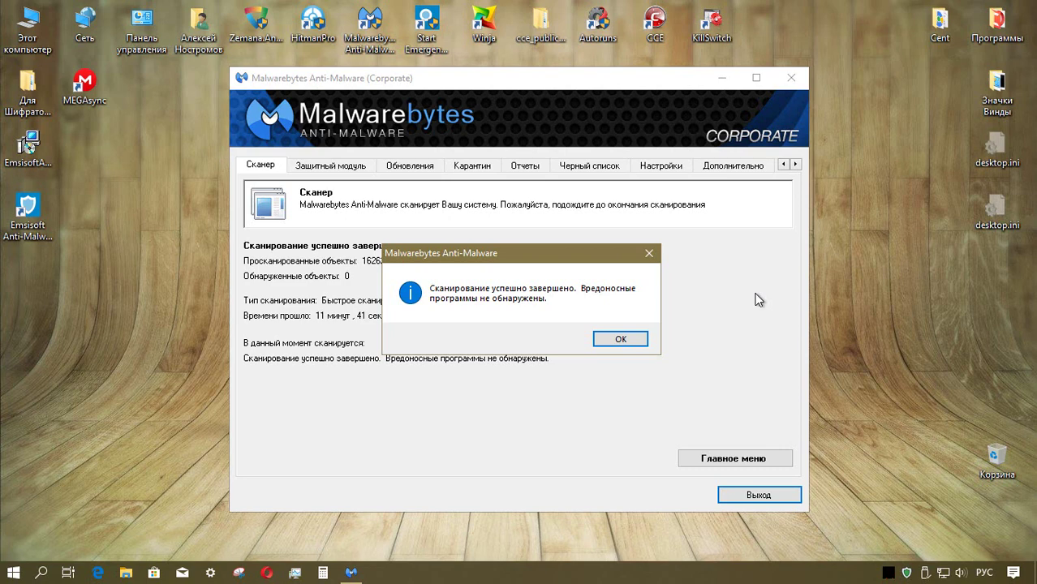
Step: Dismiss the finished Malwarebytes Anti-Malware quick scan, exit that program, and close the Emsisoft Anti-Malware window
{"action": "left_click", "coordinate": [623, 340]}
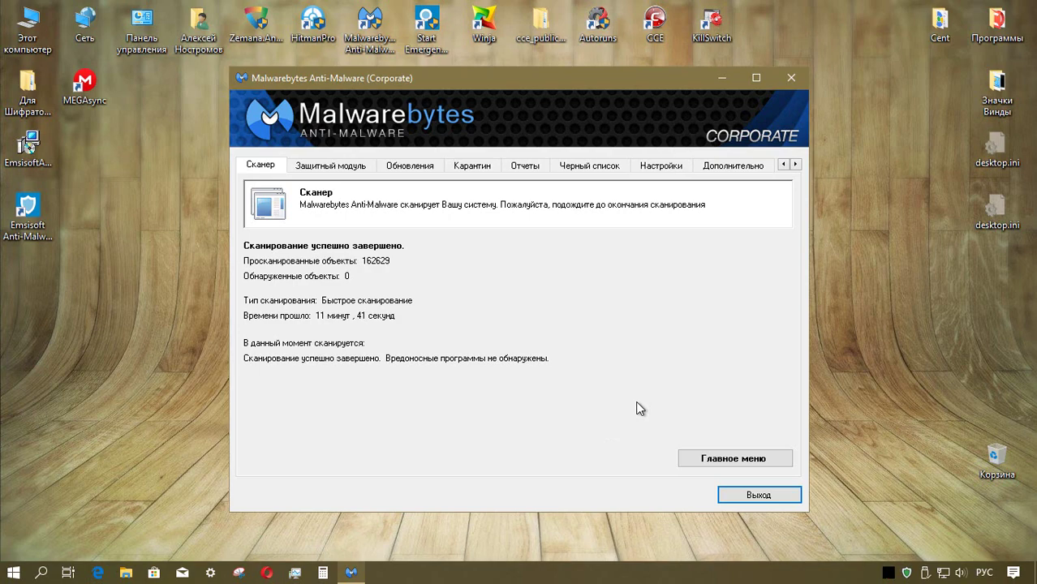
{"action": "left_click", "coordinate": [745, 500]}
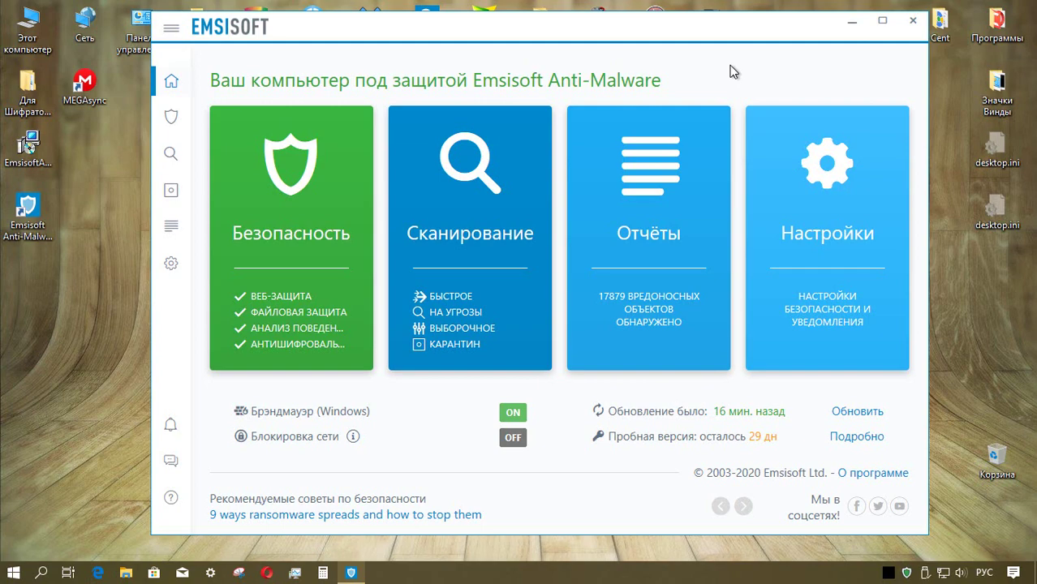
{"action": "left_click", "coordinate": [913, 20]}
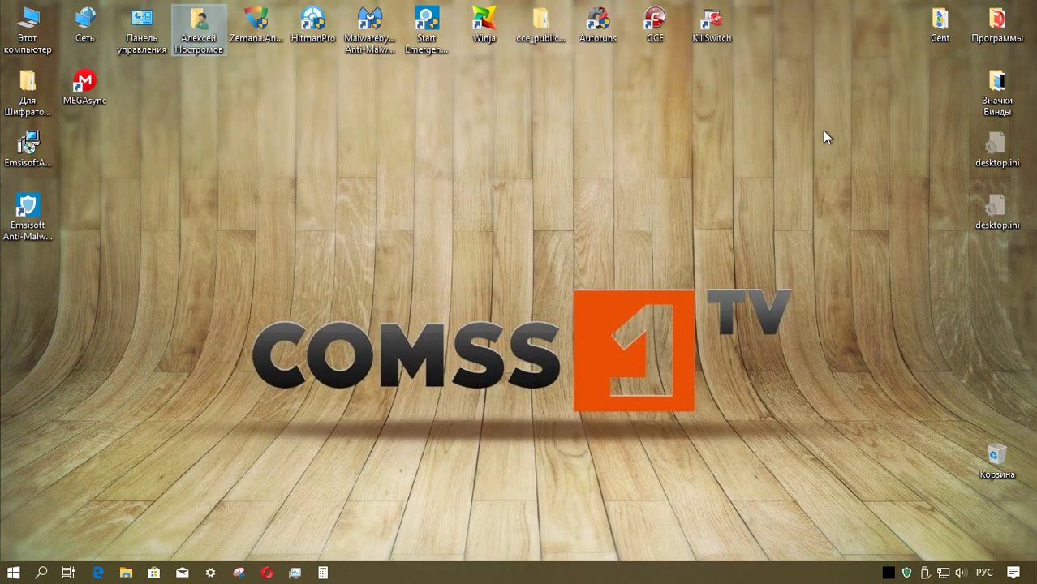